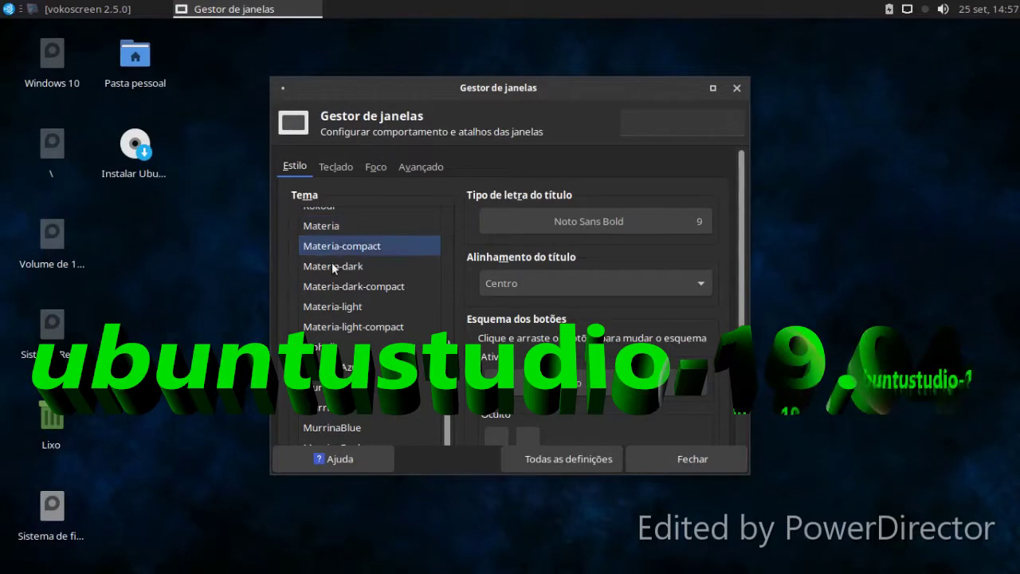
- Try out several window manager themes, including Materia-light, Daloa and Default-xhdpi
left_click(335, 308)
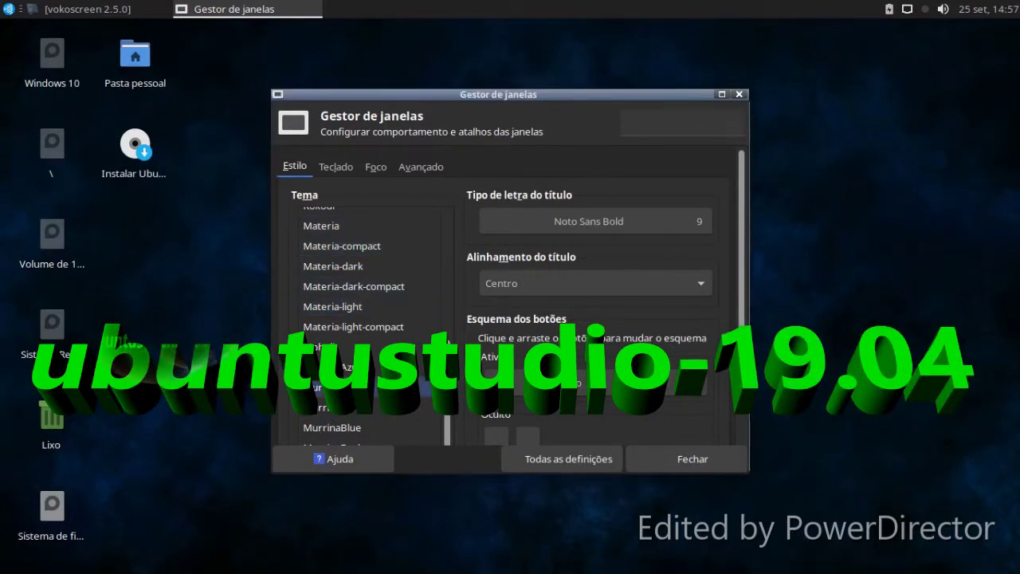
left_click(332, 402)
scroll(333, 402, "up", 3)
scroll(333, 402, "up", 3)
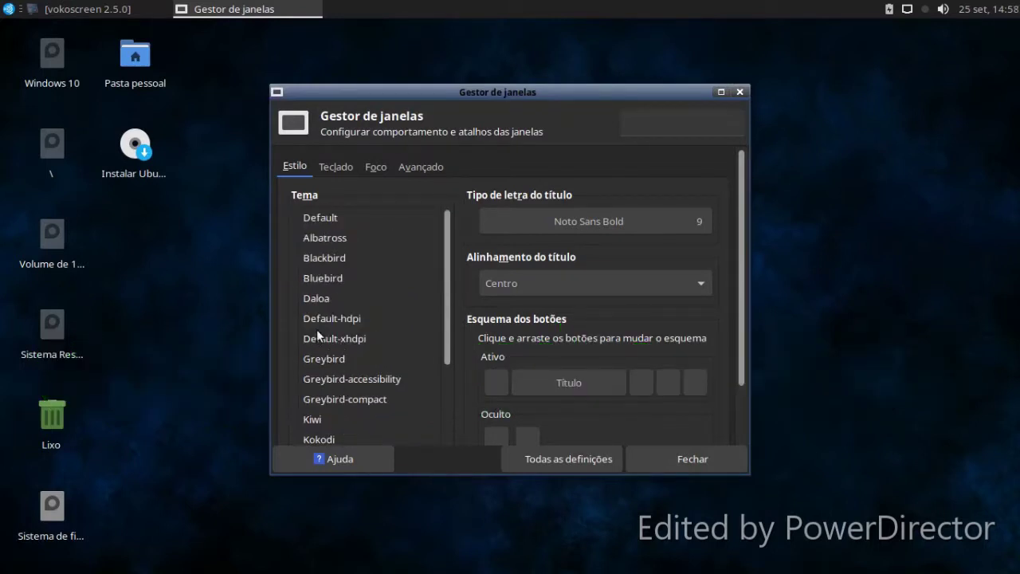
left_click(316, 303)
left_click(325, 340)
scroll(336, 355, "down", 3)
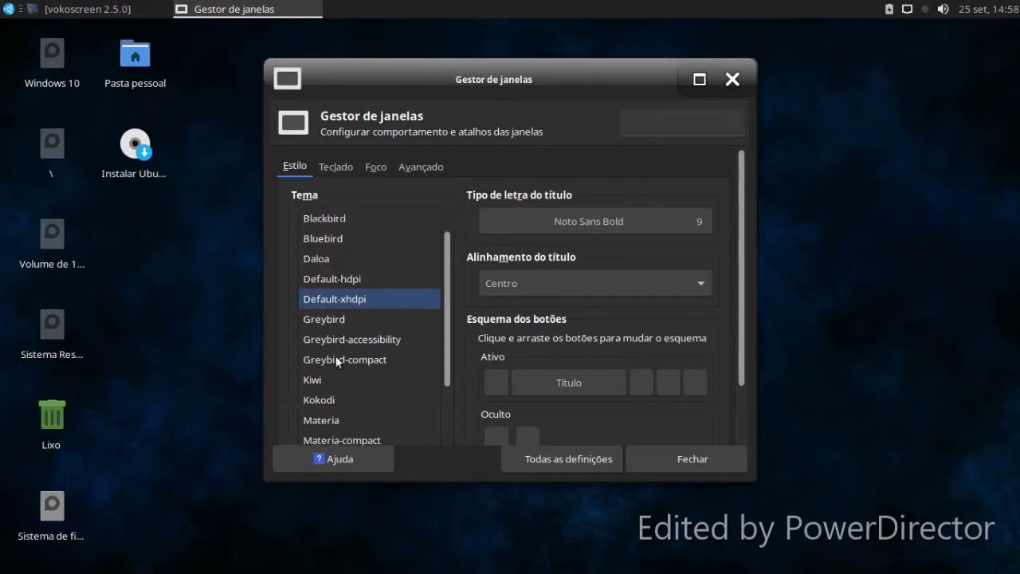
- Try the Greybird and Materia window themes and settle on Materia-compact
left_click(331, 322)
left_click(320, 350)
left_click(322, 382)
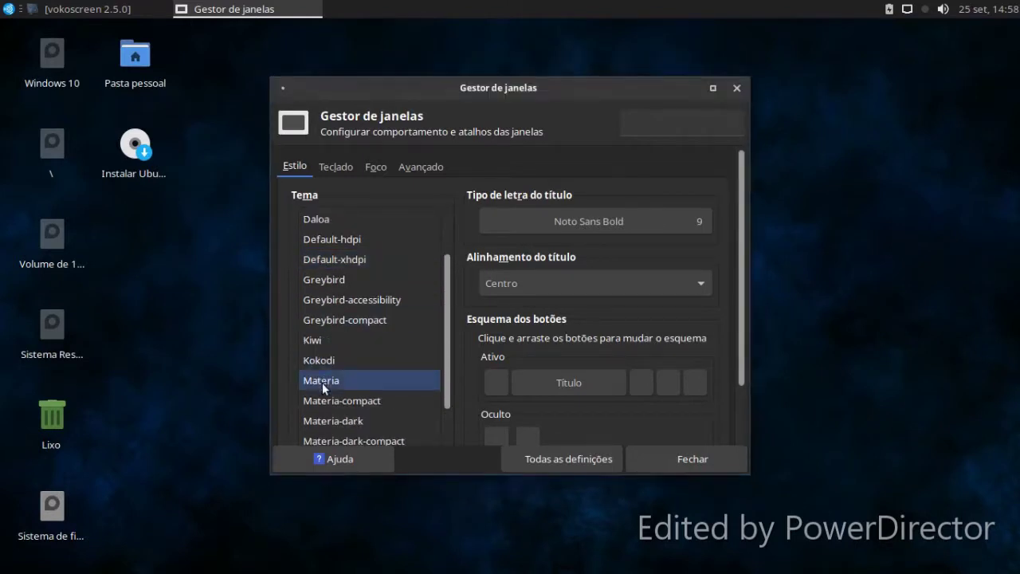
left_click(328, 393)
scroll(329, 393, "down", 6)
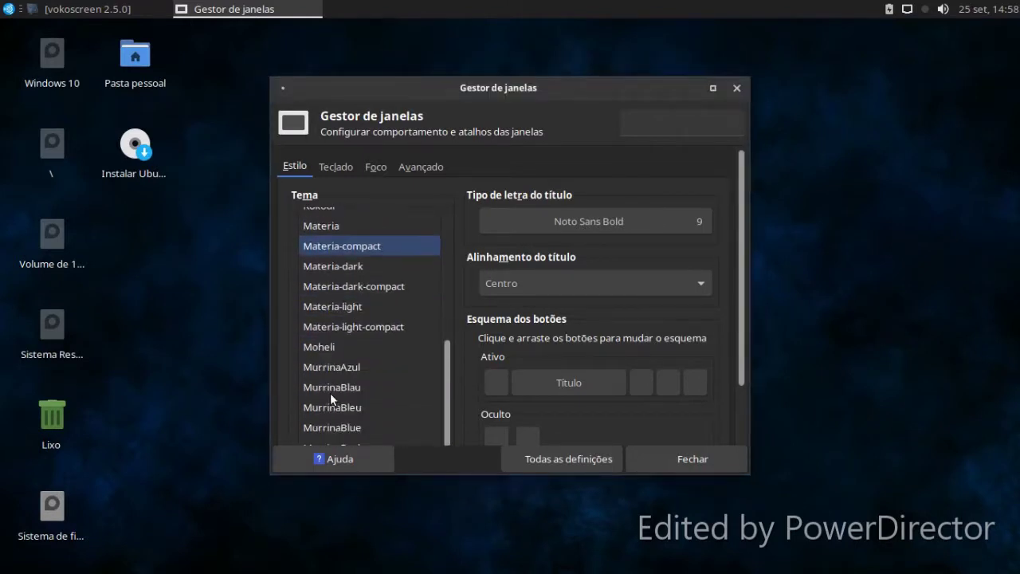
- Look at the window cycling options in the window manager tweaks and return to the overview of all settings
left_click(535, 461)
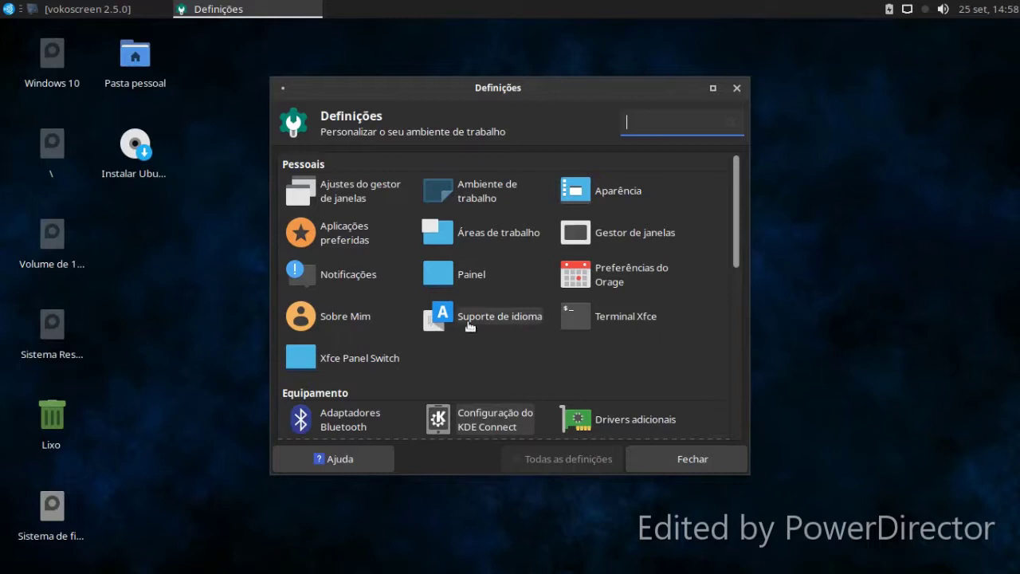
left_click(355, 191)
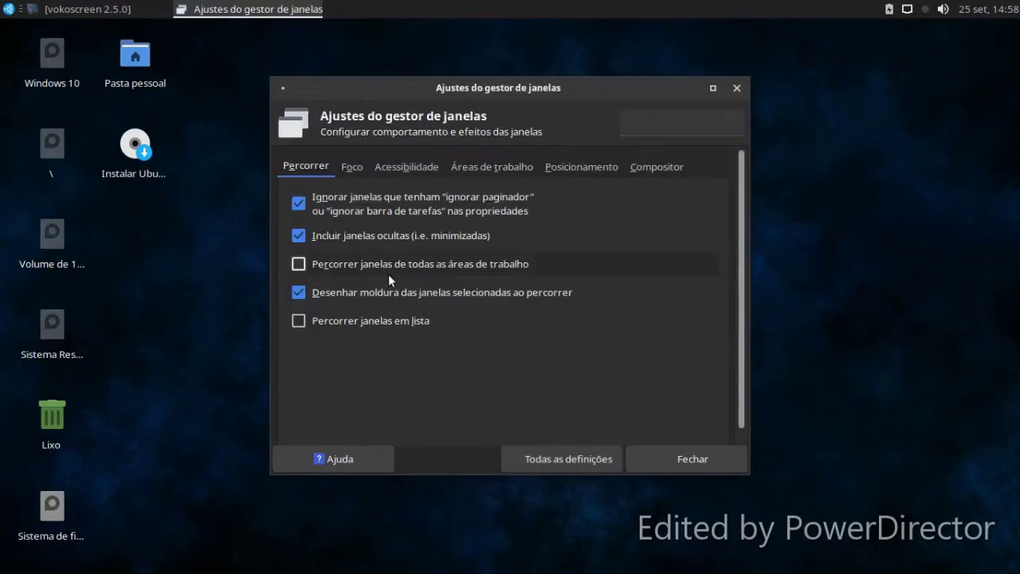
left_click(337, 255)
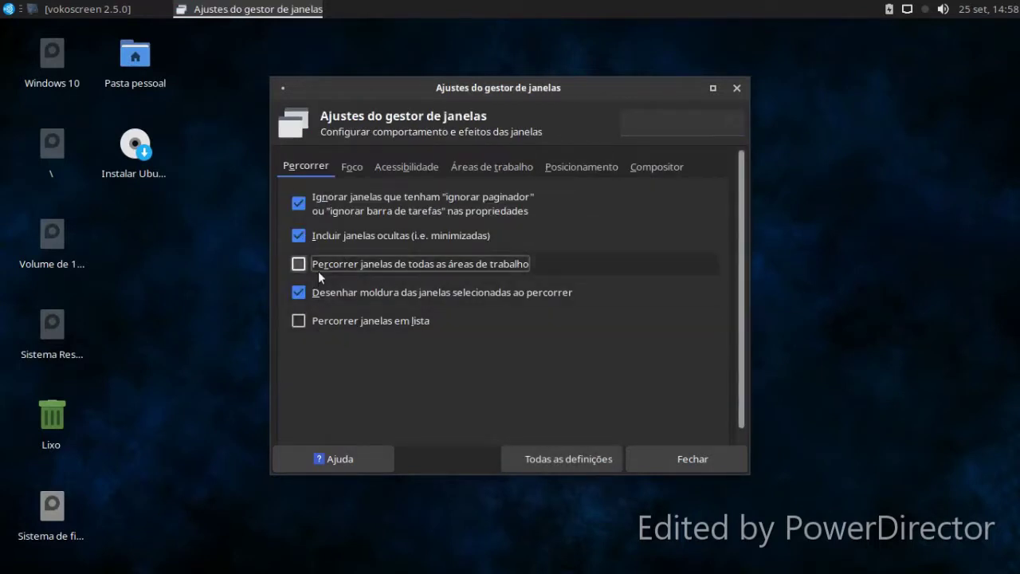
left_click(575, 461)
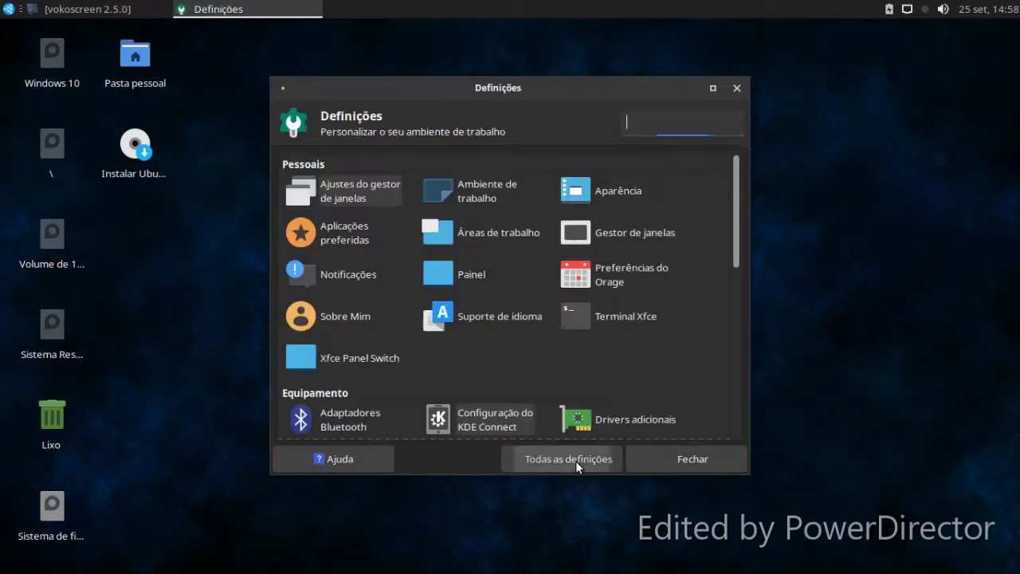
- Look through the settings categories, view the system tweaks in Ubuntu Studio Controls, and close both windows
scroll(591, 298, "down", 1)
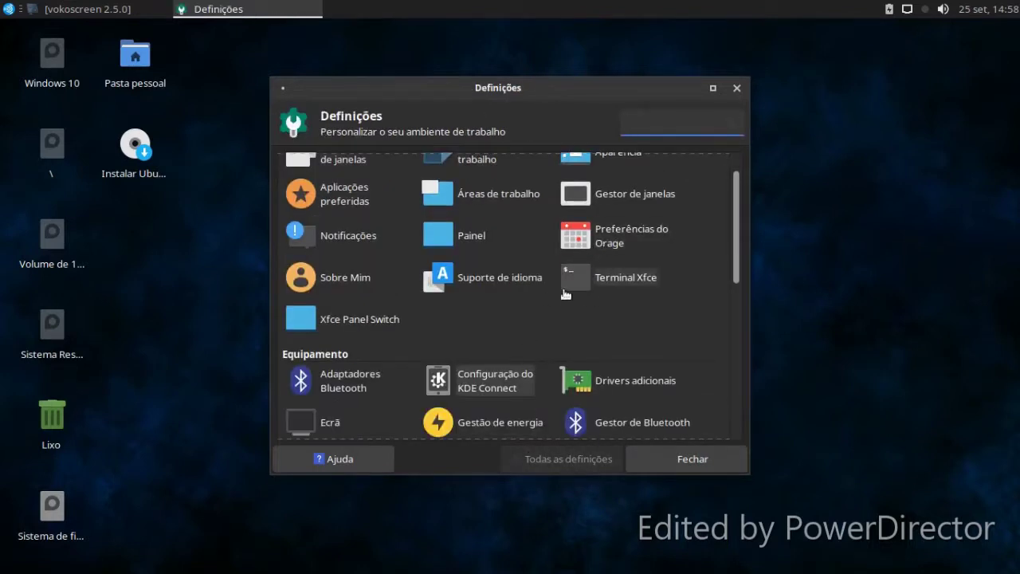
left_click(346, 278)
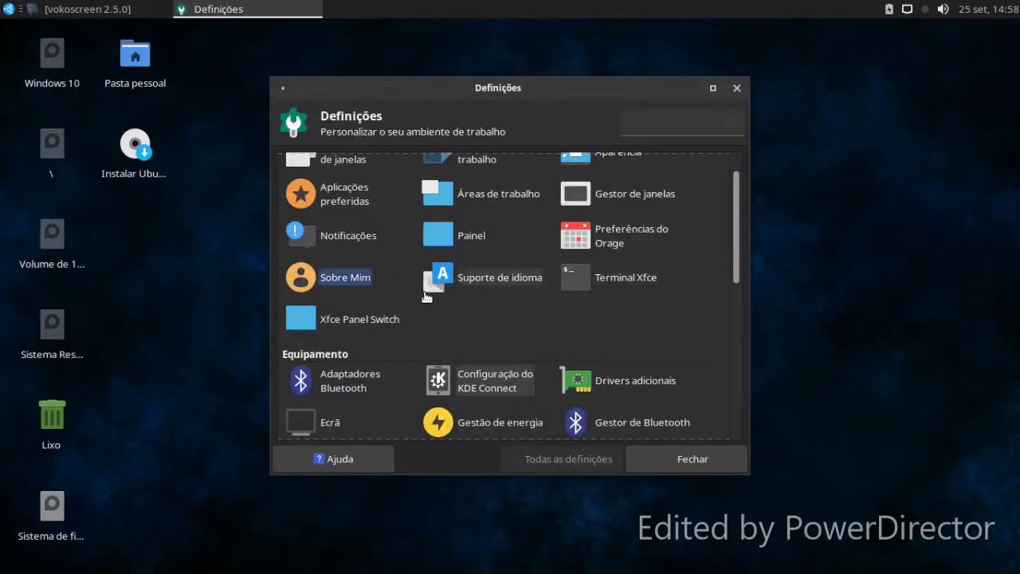
left_click(625, 389)
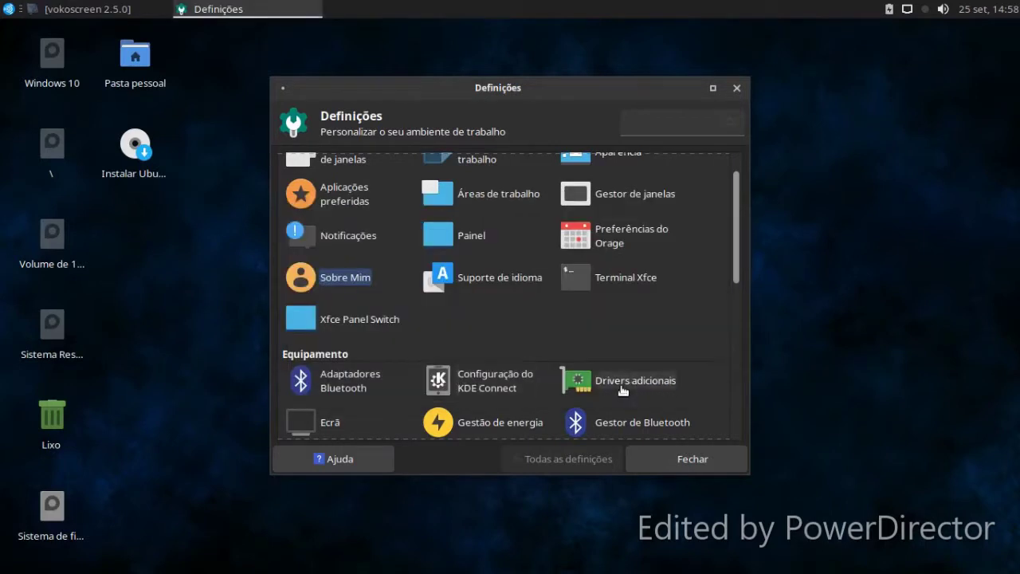
scroll(633, 383, "down", 3)
scroll(633, 384, "down", 7)
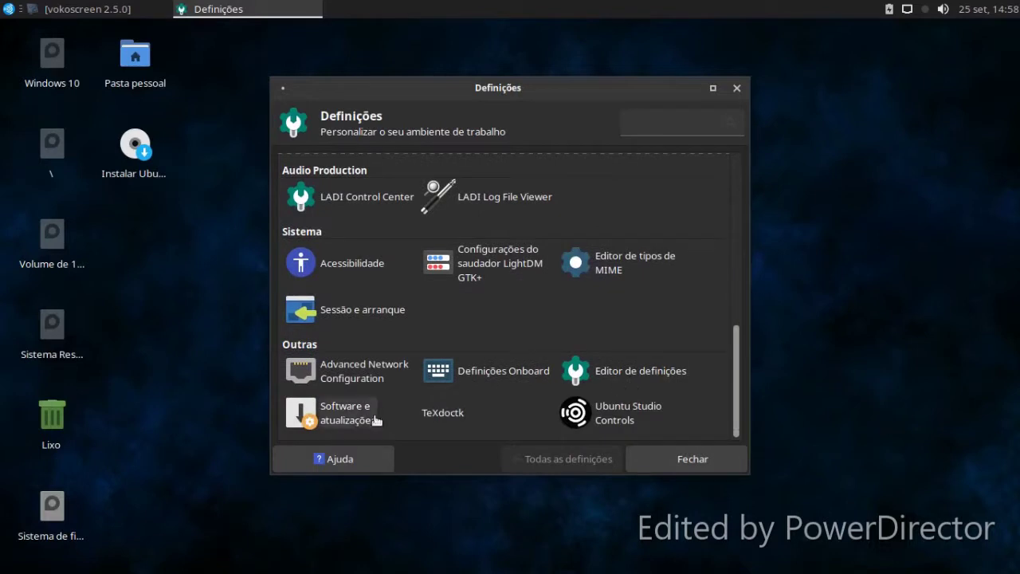
left_click(607, 421)
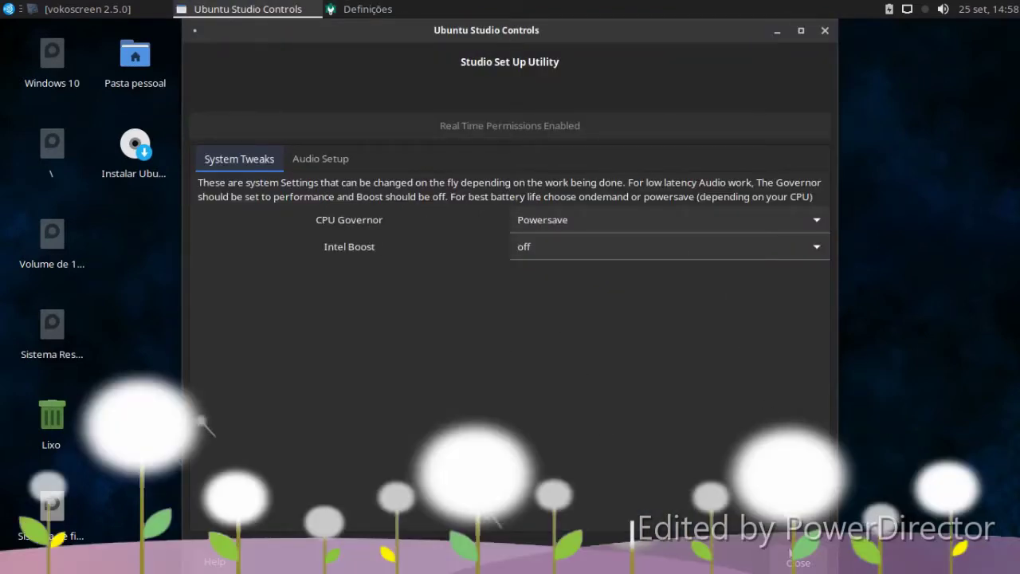
left_click(798, 562)
left_click(733, 86)
- Set the desktop wallpaper to the last image in the ubuntustudio folder, the blue wolf with headphones, and close the desktop settings
right_click(361, 176)
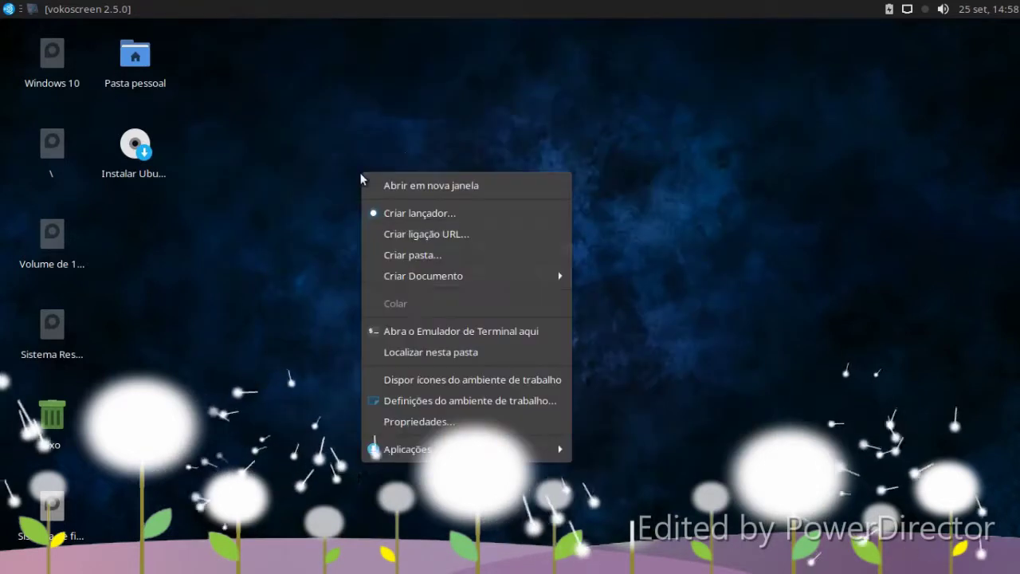
left_click(421, 401)
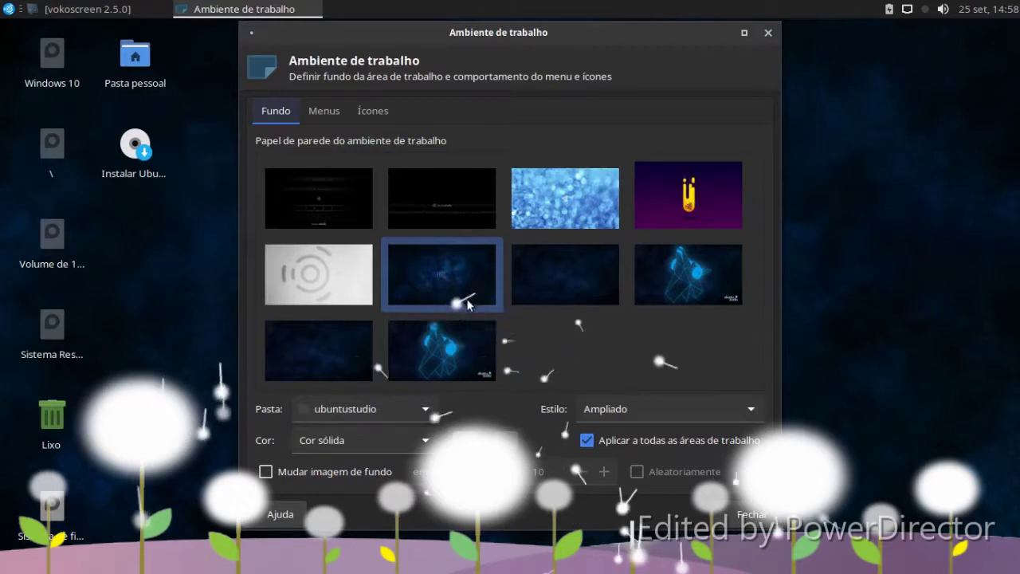
left_click(408, 198)
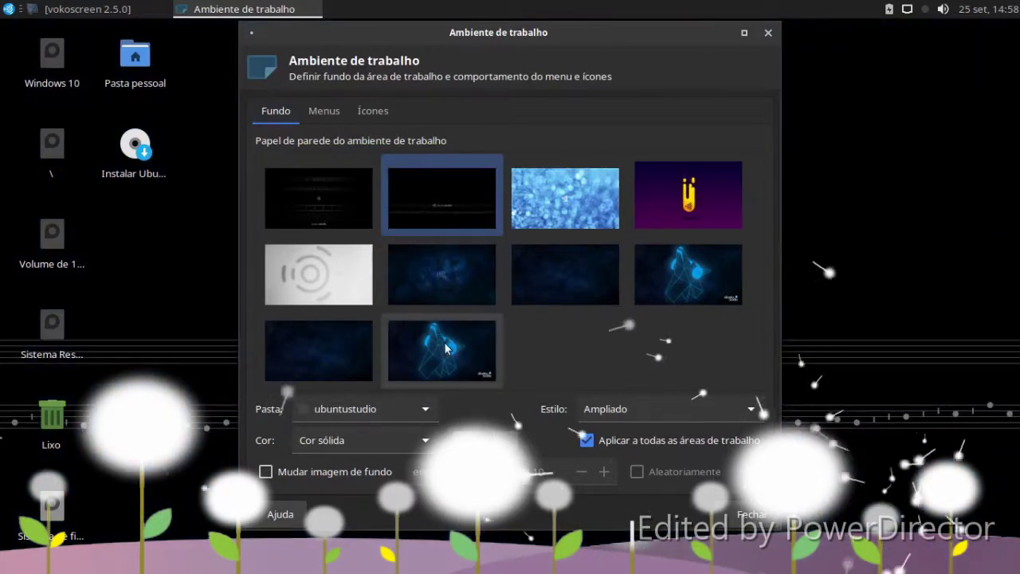
left_click(445, 348)
left_click(579, 300)
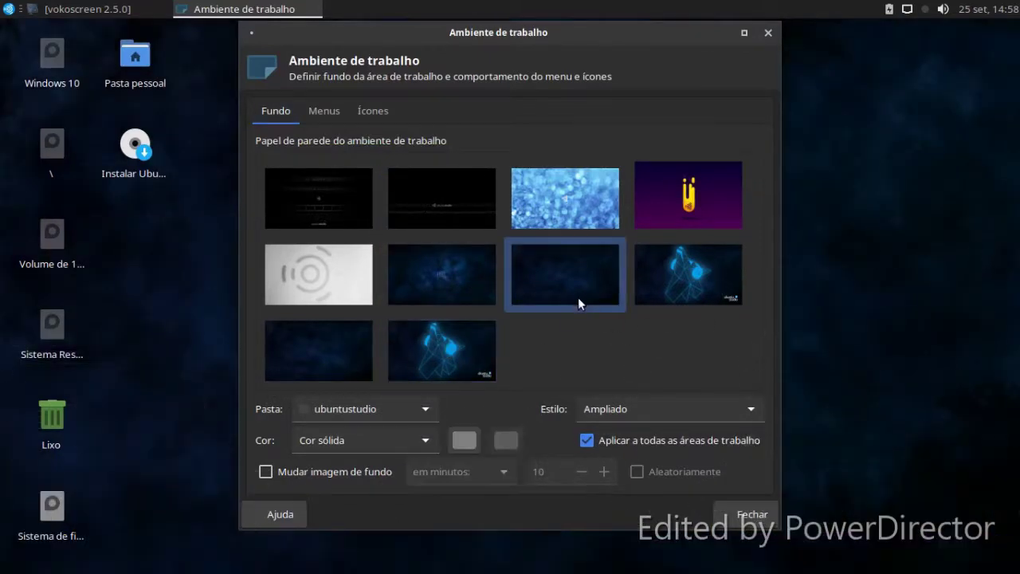
left_click(400, 380)
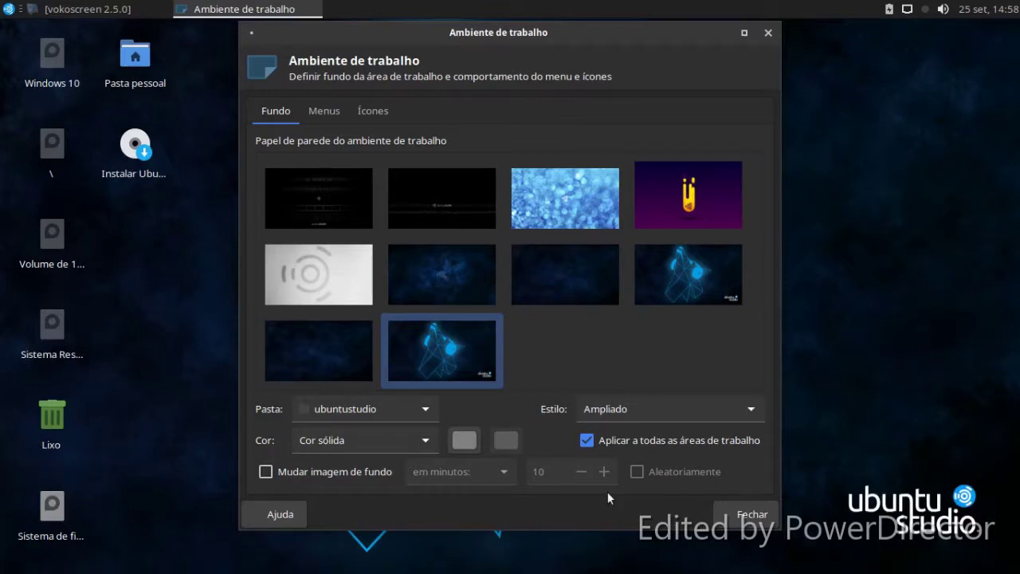
key("Escape")
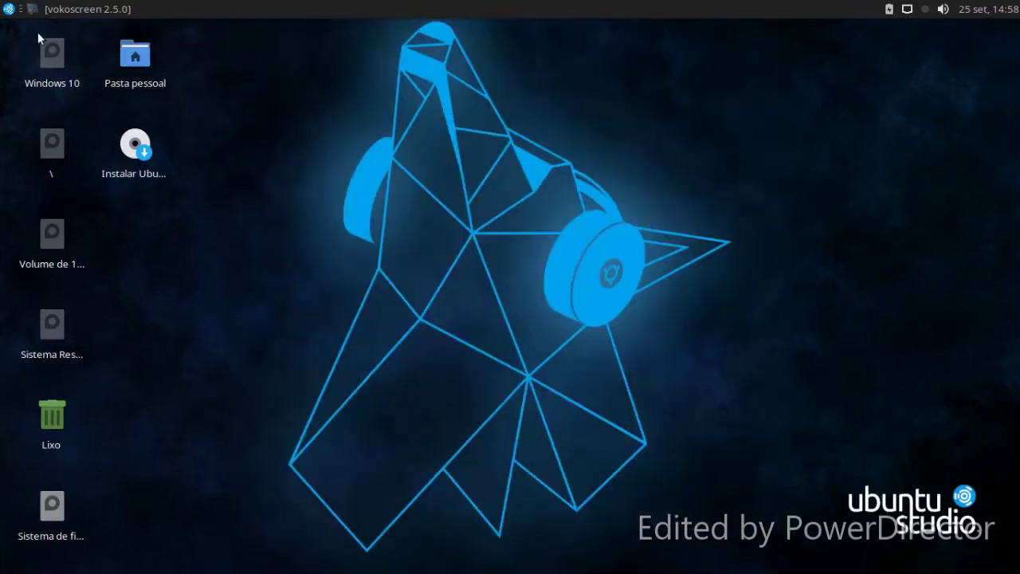
- Launch GNOME Software from the system applications and dismiss its welcome dialog
left_click(8, 10)
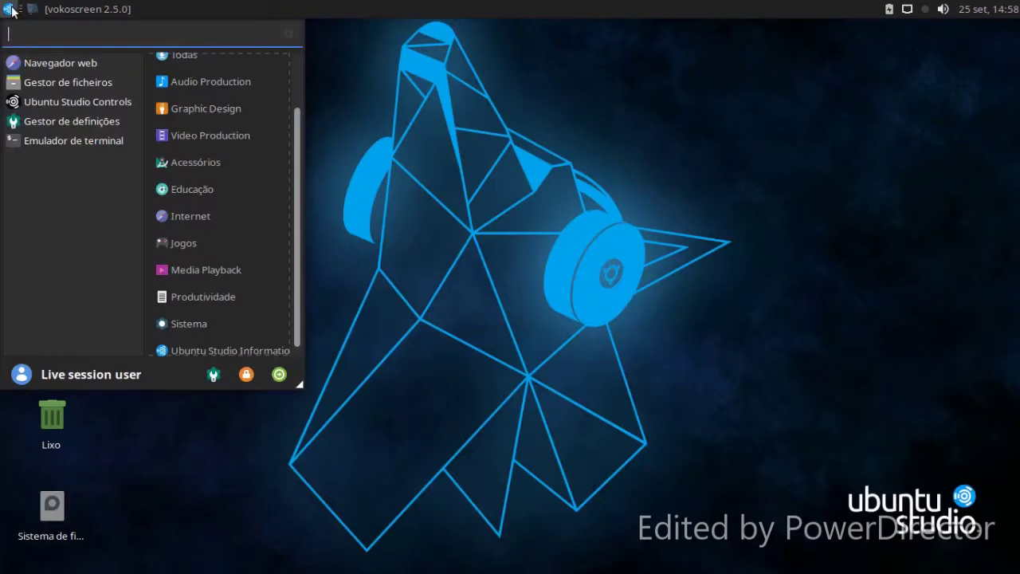
left_click(222, 317)
left_click(124, 217)
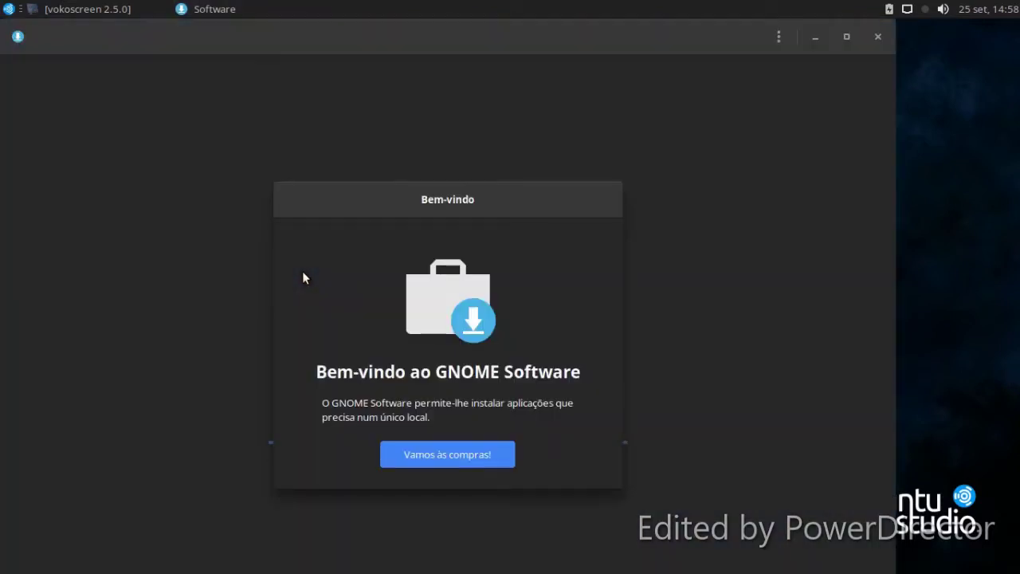
left_click(446, 464)
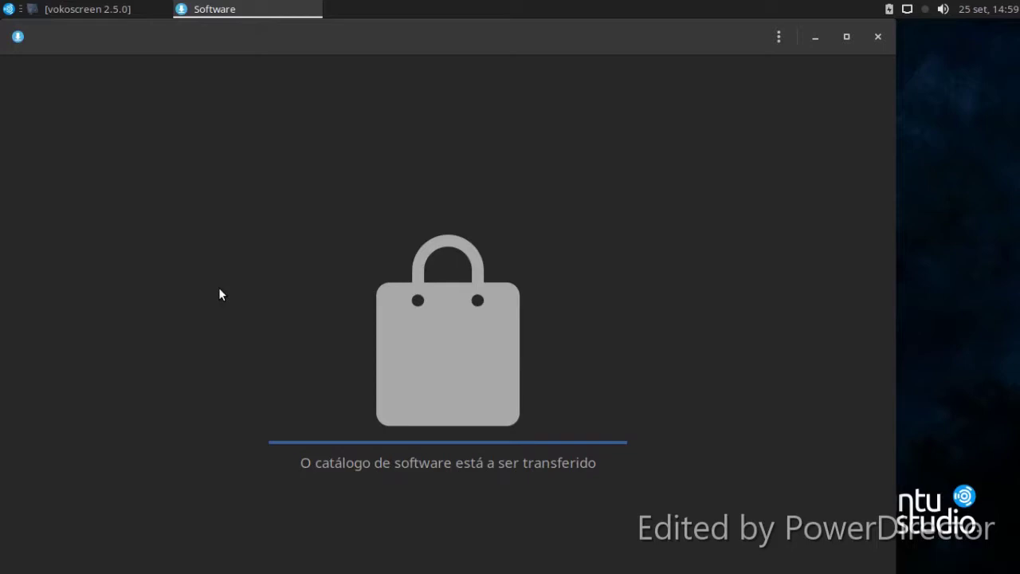
left_click(99, 10)
left_click(399, 398)
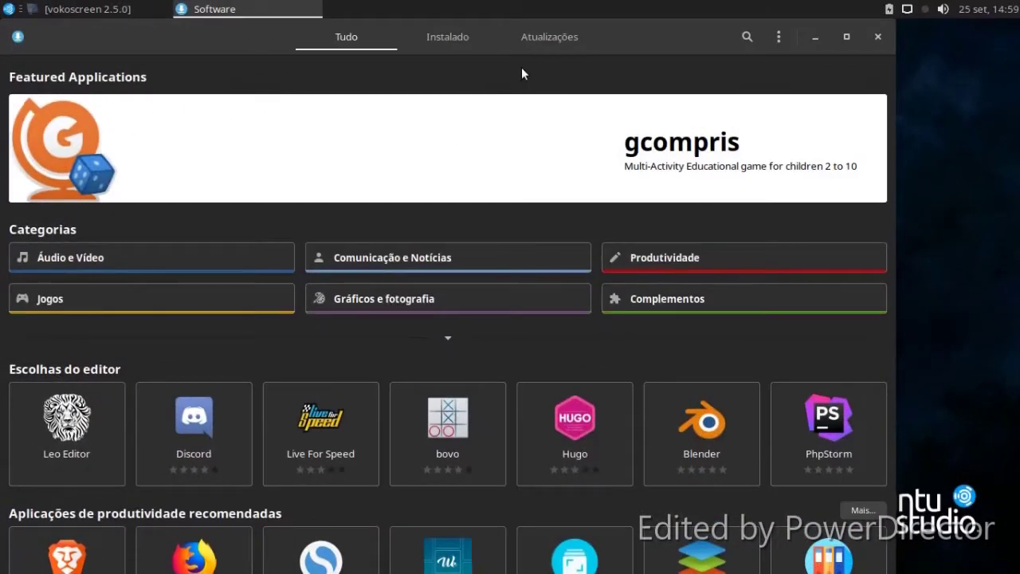
- View the installed applications section in Software, return to the full catalogue, and close the store
left_click(413, 38)
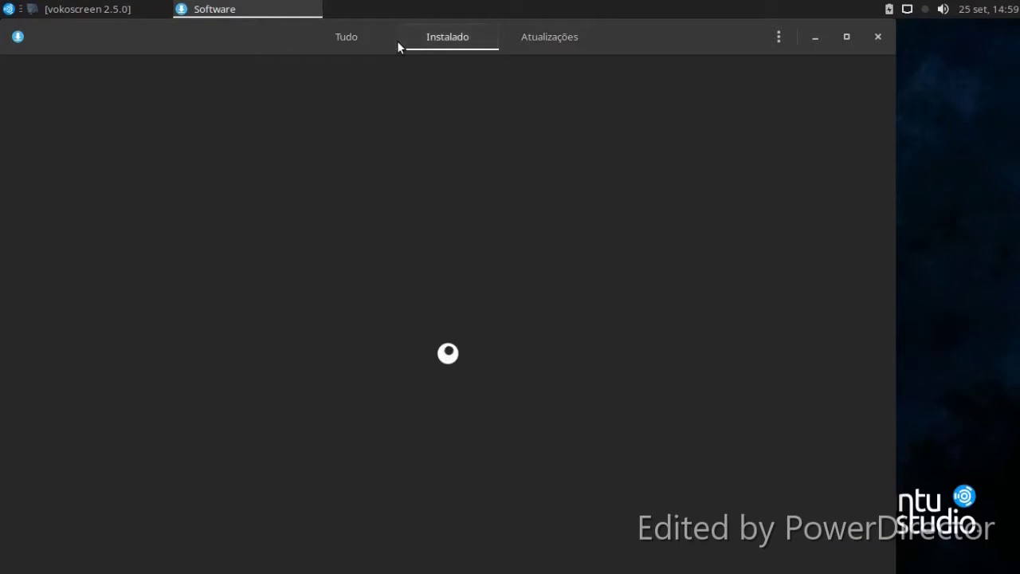
left_click(332, 38)
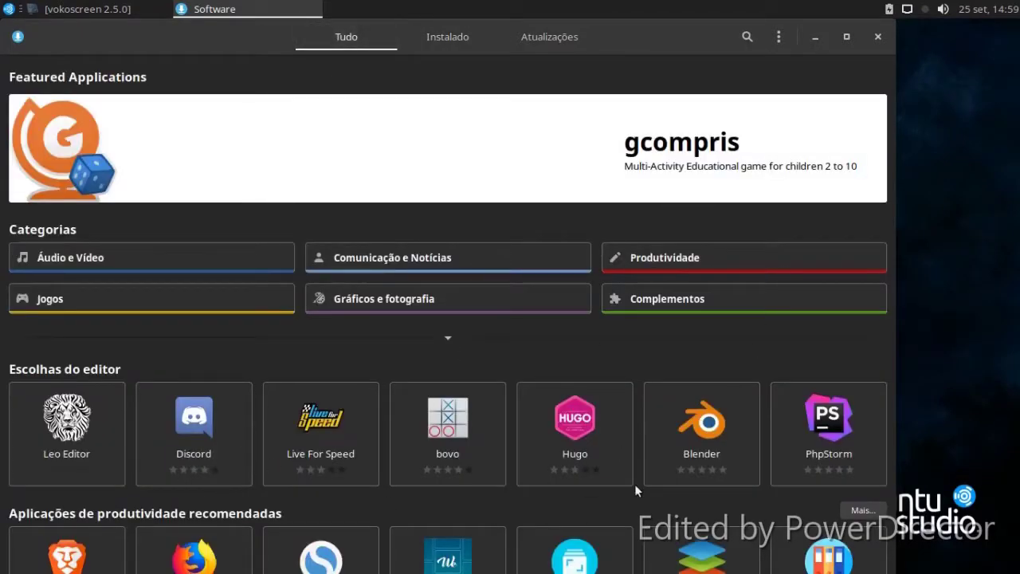
left_click(878, 37)
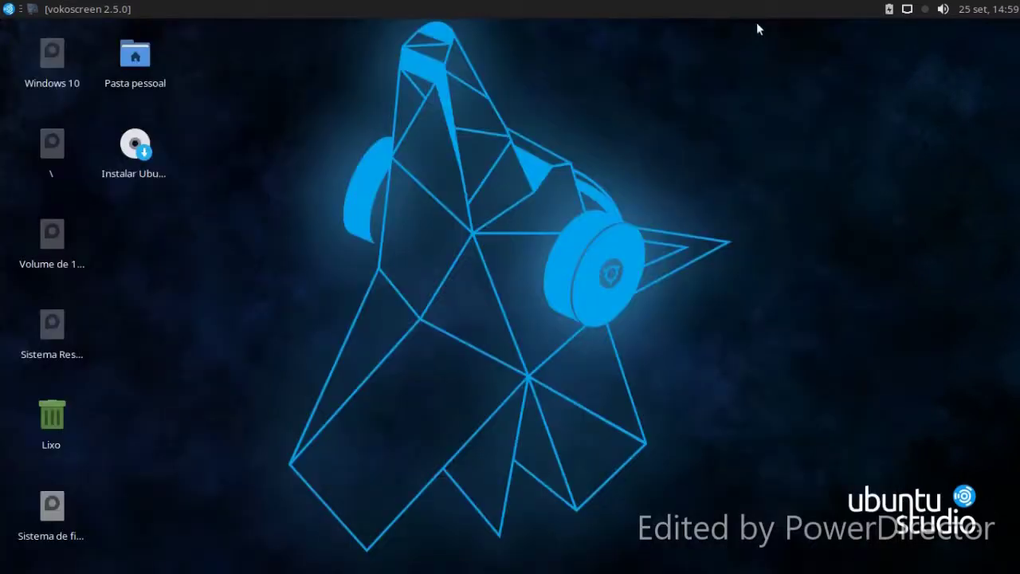
- Launch the Firefox web browser from the Internet applications
left_click(8, 9)
left_click(200, 205)
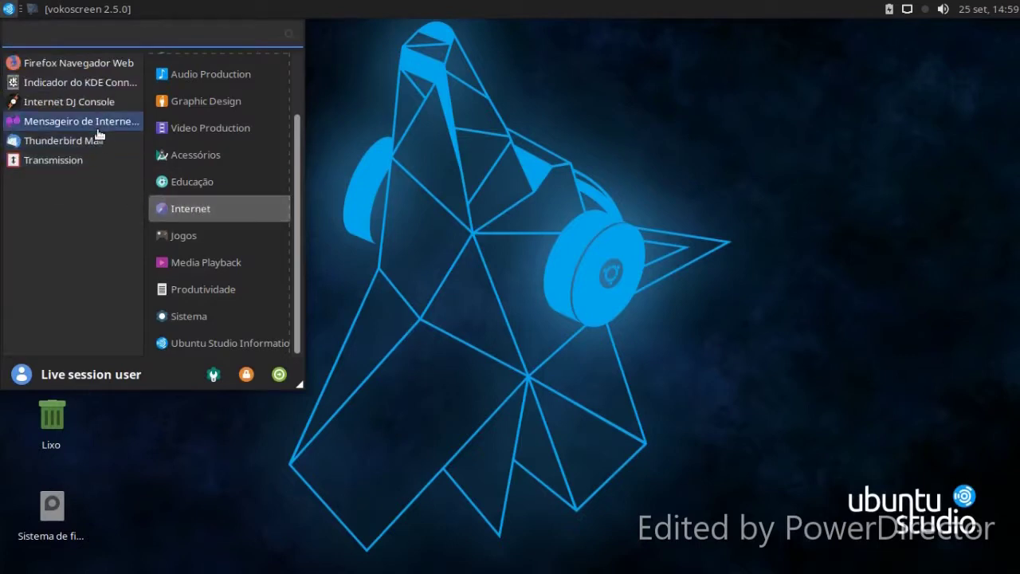
left_click(102, 70)
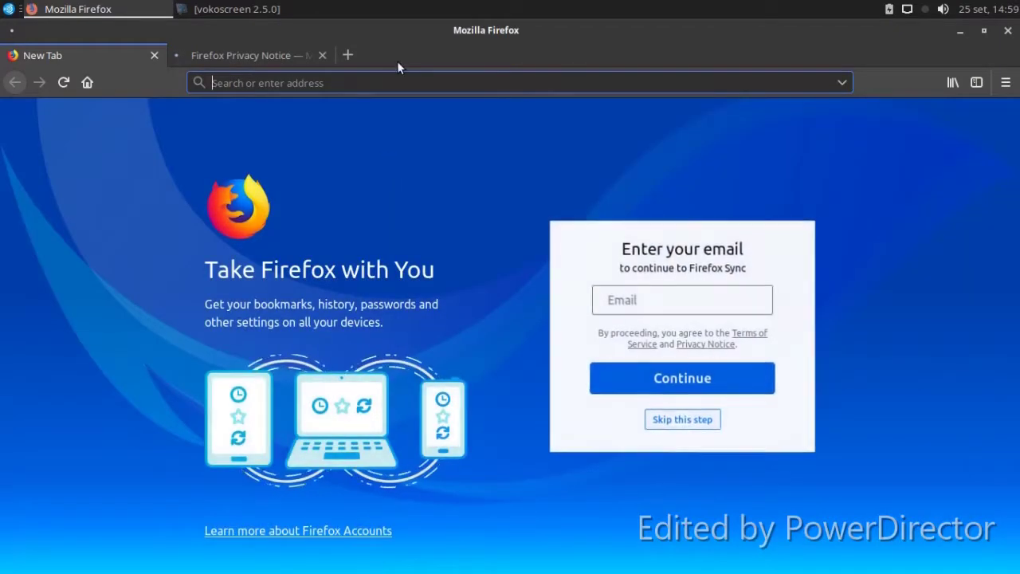
- Search the web for "gnome look" in a new browser tab
left_click(349, 56)
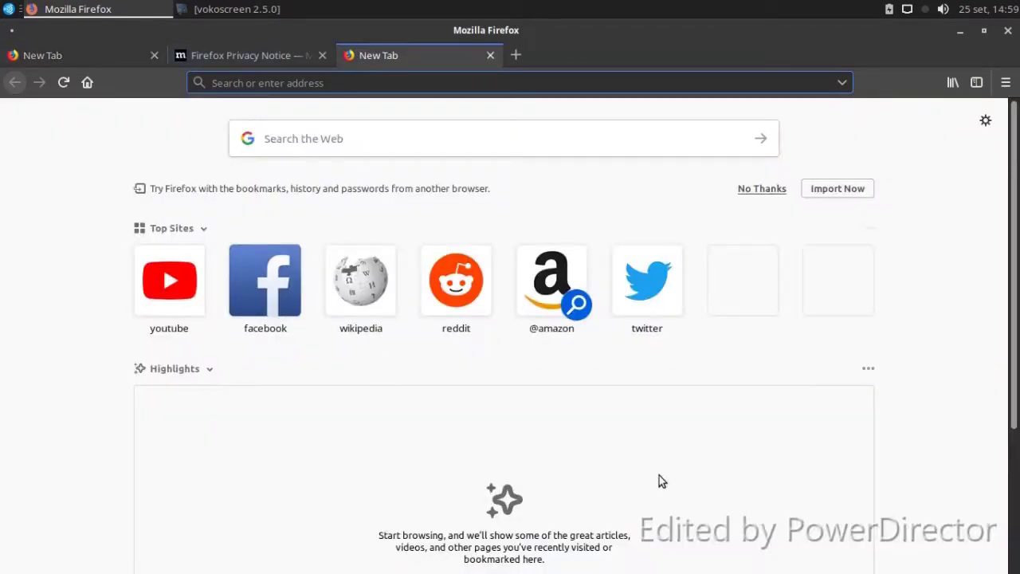
left_click(383, 140)
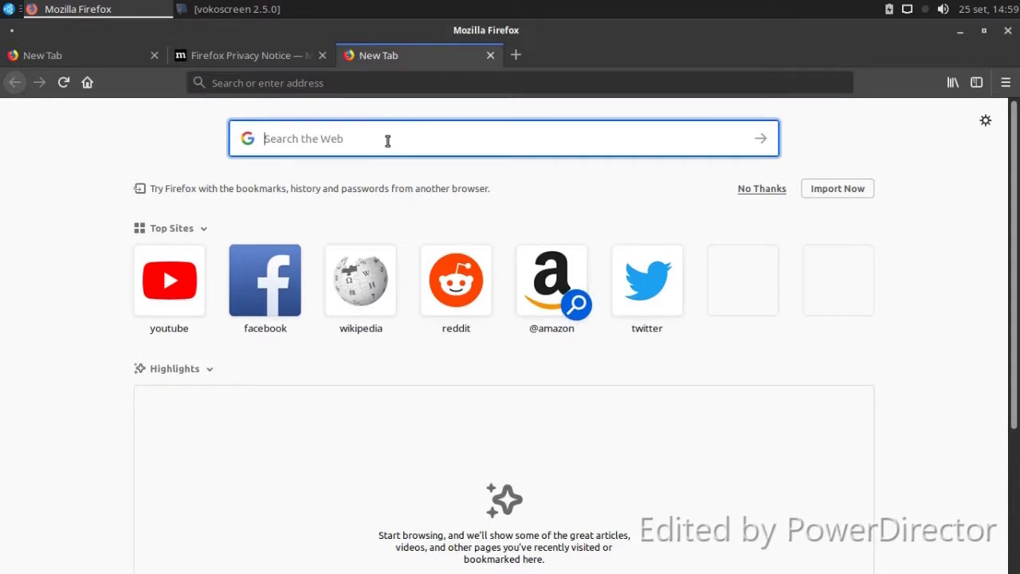
type("gnome")
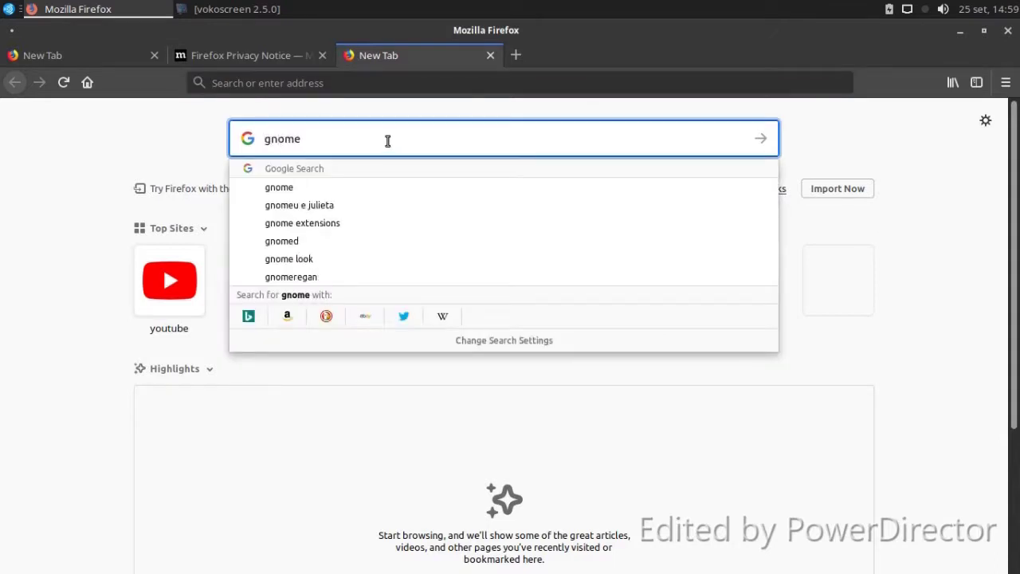
type("l")
key("BackSpace")
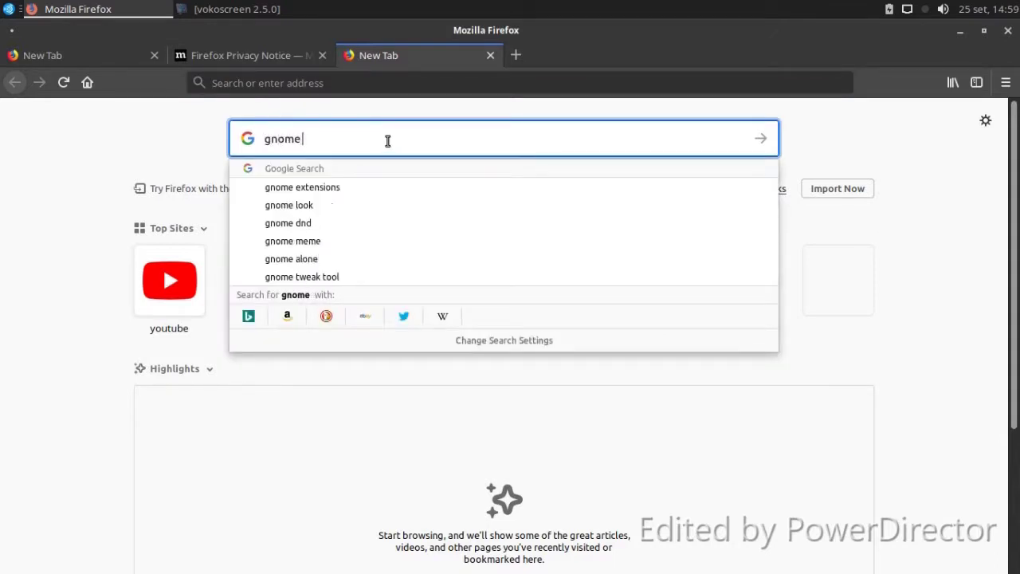
type("loo")
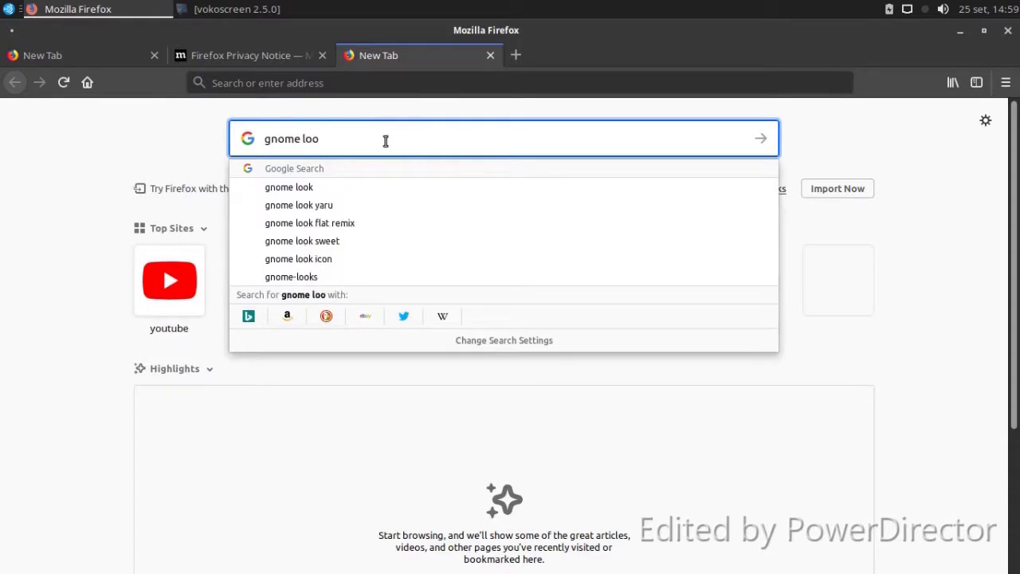
left_click(336, 186)
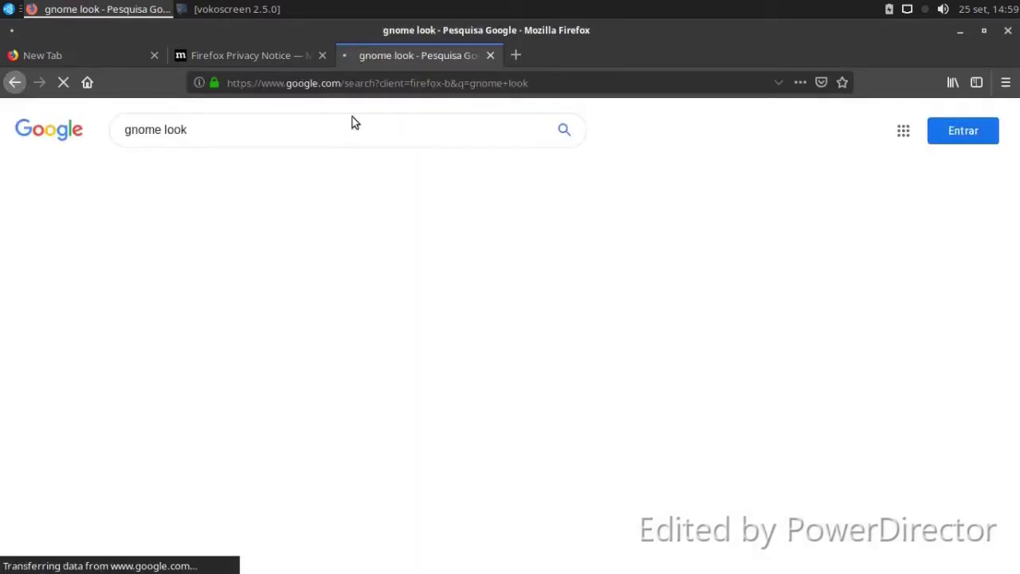
- Open the GNOME-Look site from the search results and save XON_Flow.for.Dash.to.DOCK.tar.xz from the XONE CoolFlow Night theme's files
left_click(166, 351)
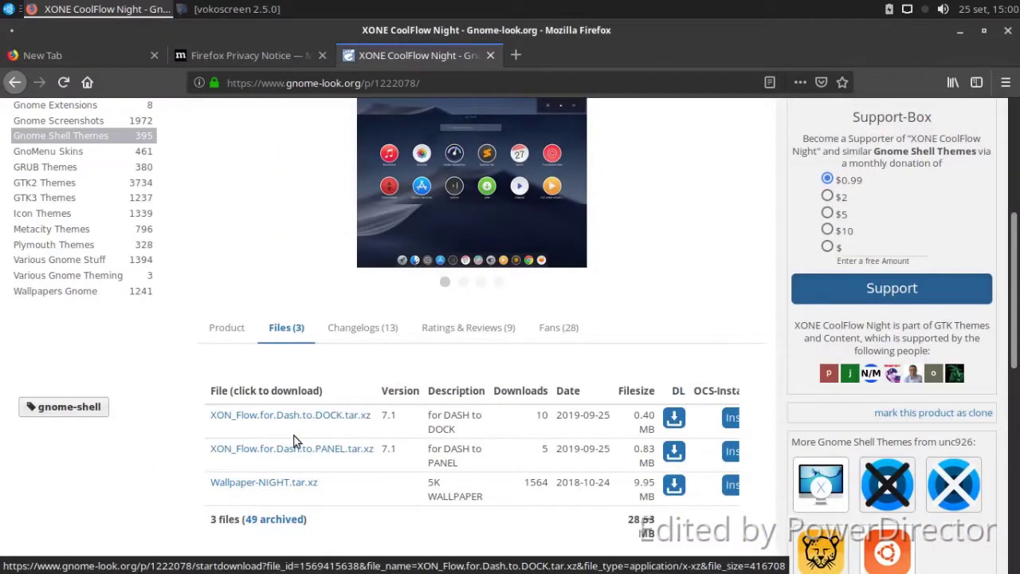
left_click(294, 414)
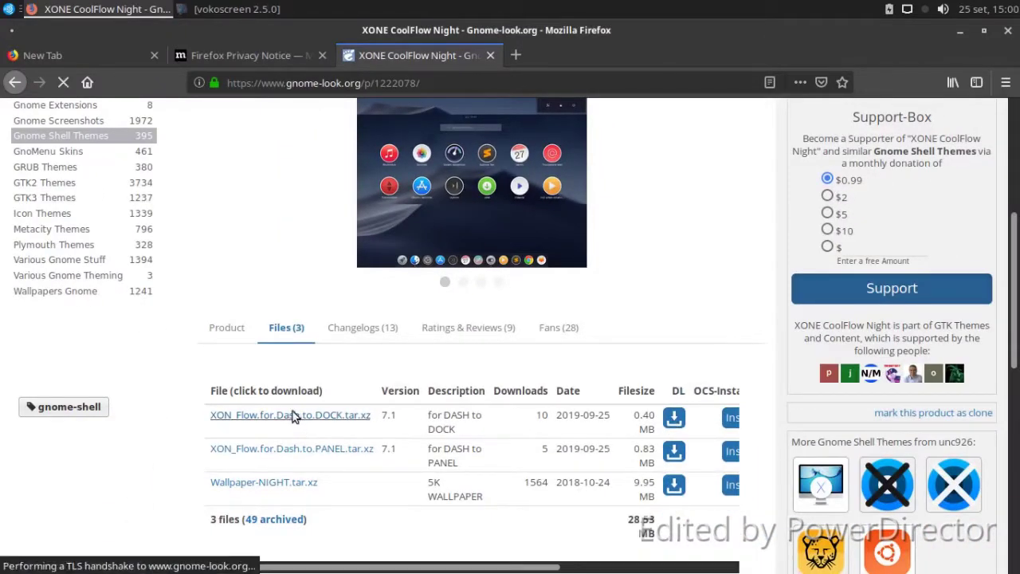
left_click(479, 341)
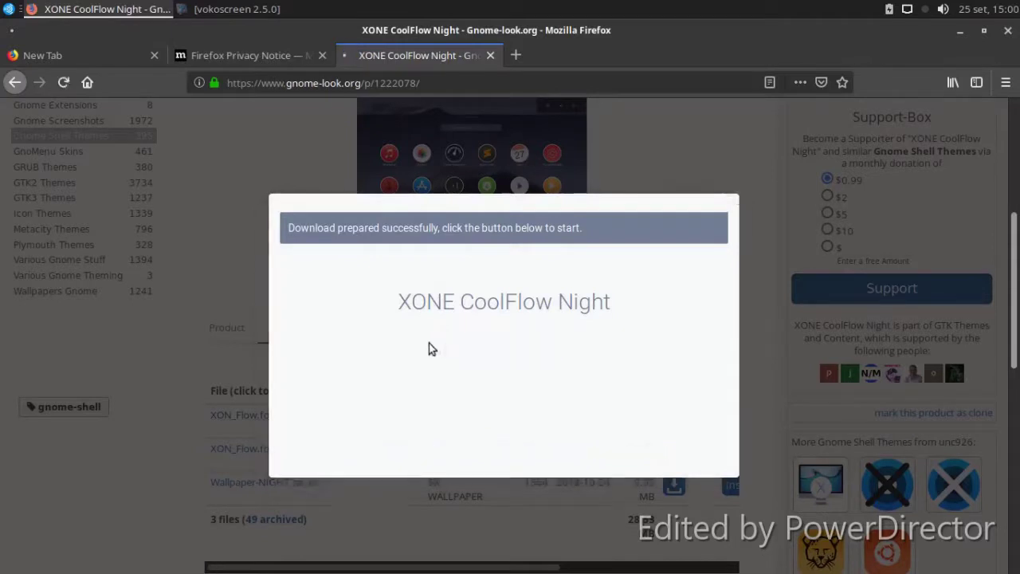
left_click(408, 329)
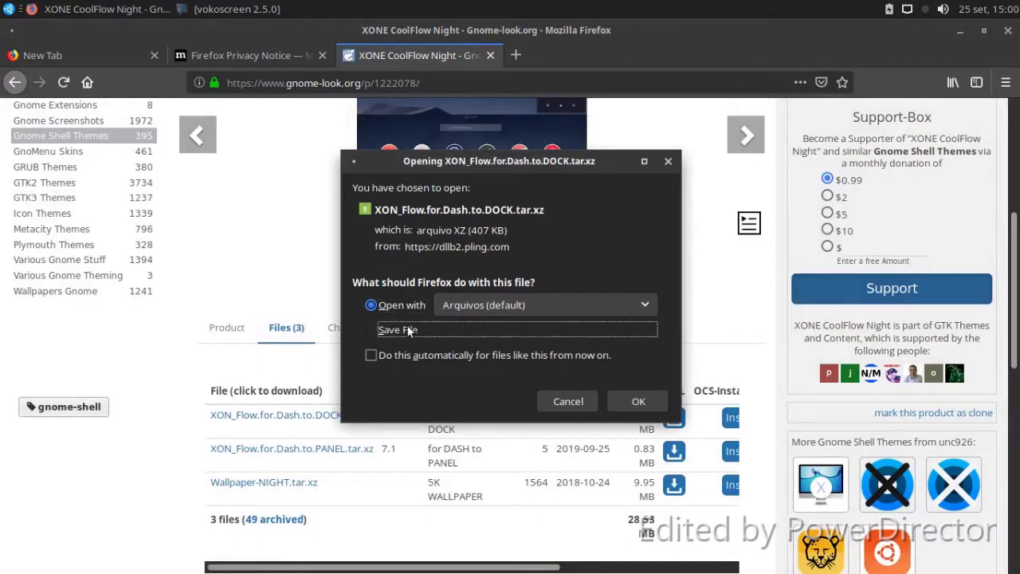
left_click(637, 401)
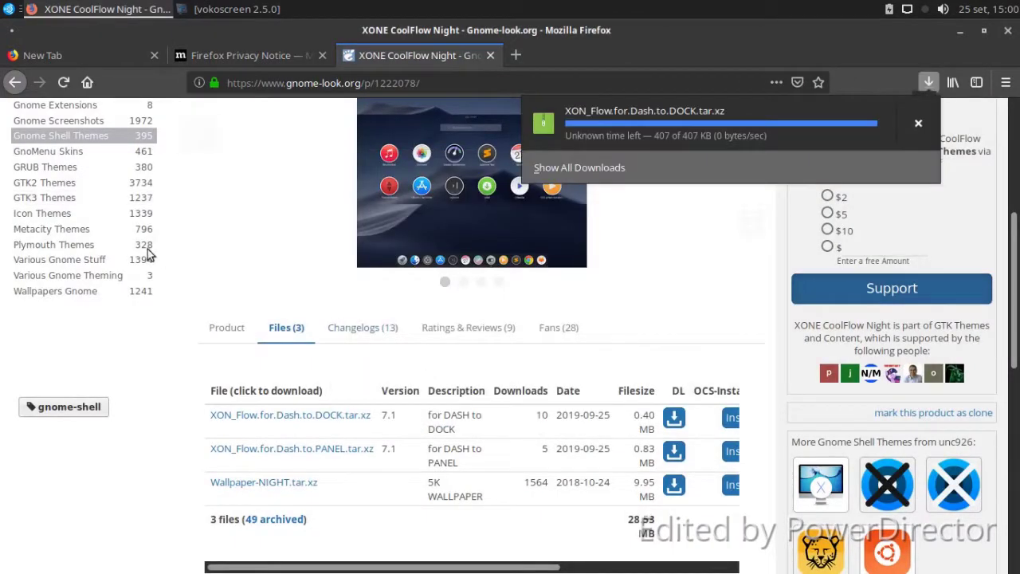
- Browse the Icon Themes category through to its second page and open the XONE II ICON PACK entry
left_click(88, 216)
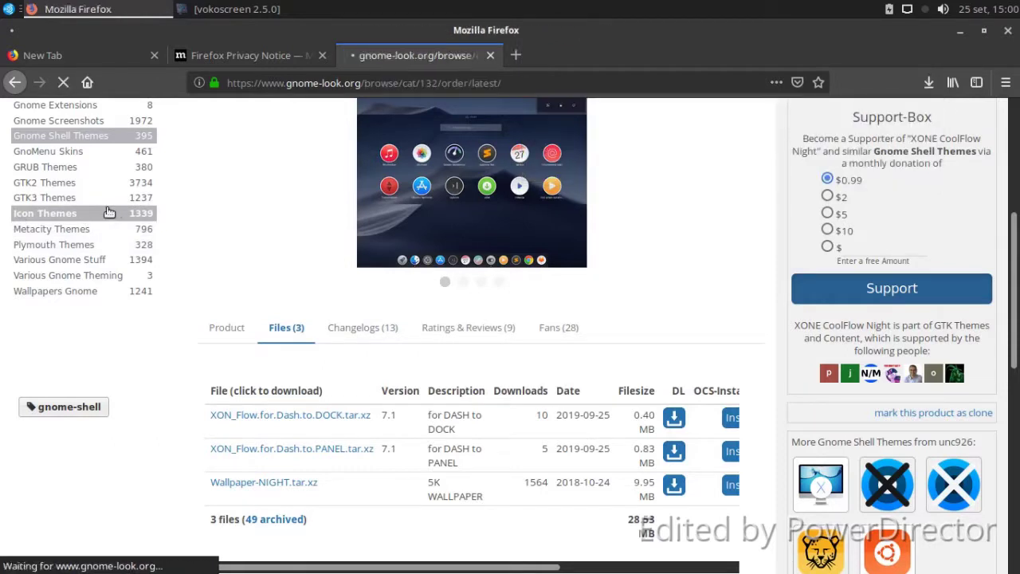
scroll(446, 363, "down", 5)
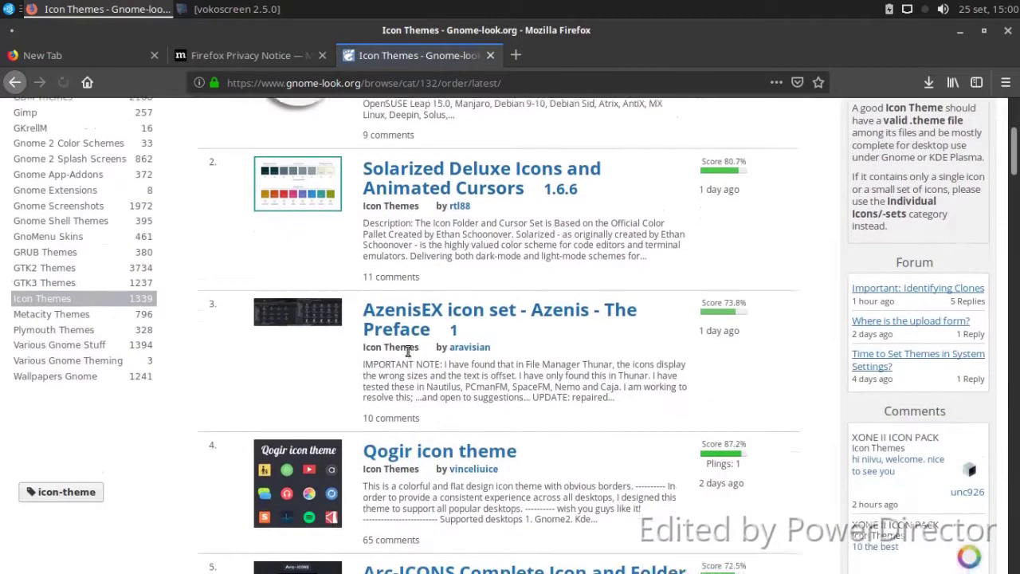
scroll(405, 372, "down", 10)
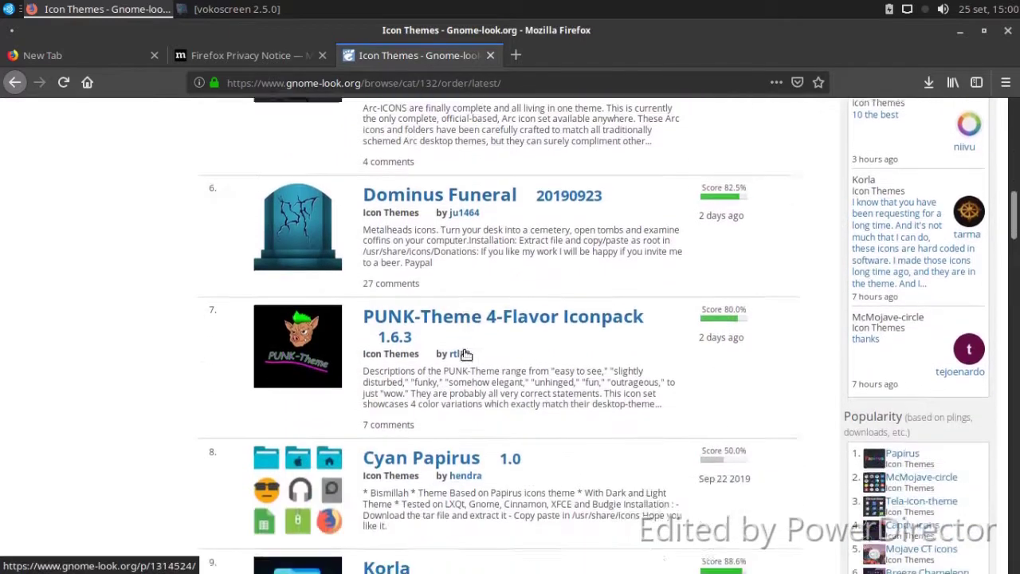
scroll(463, 347, "down", 3)
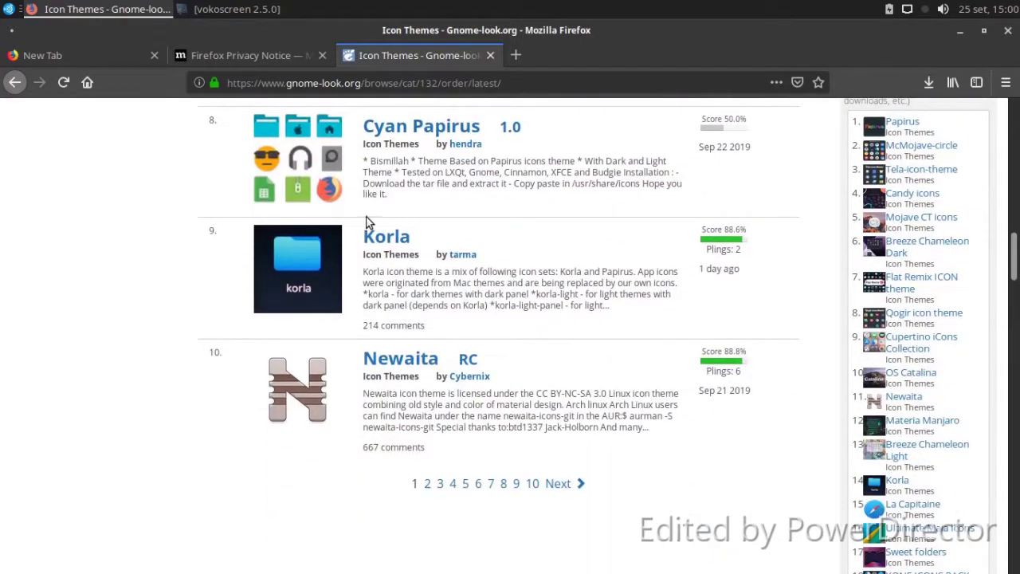
left_click(426, 484)
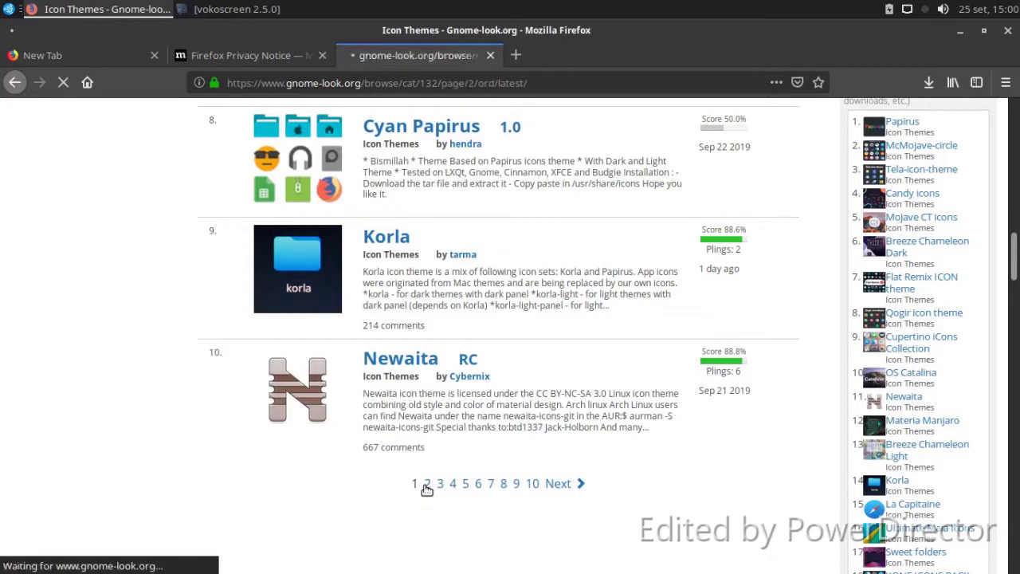
scroll(401, 413, "down", 5)
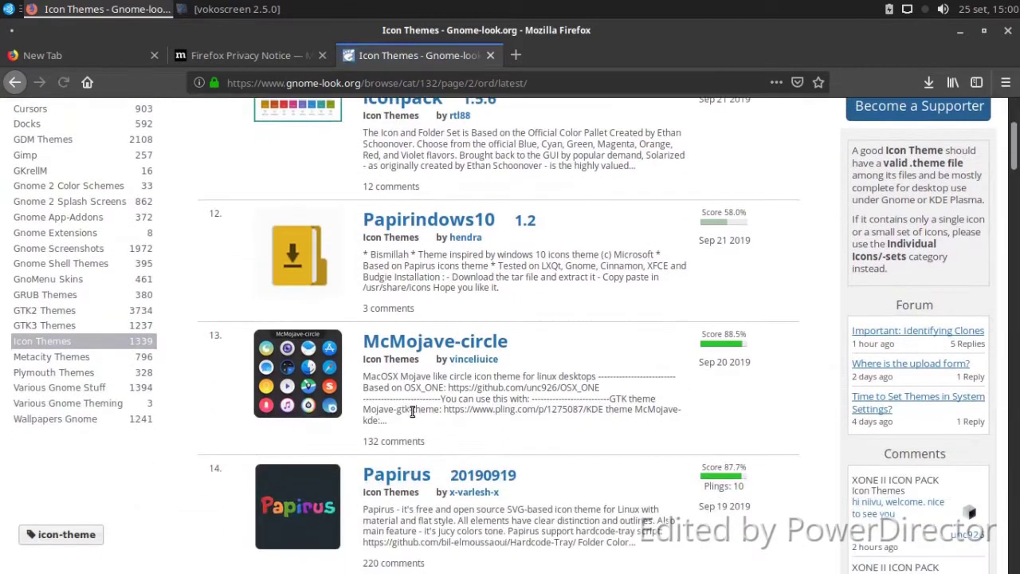
scroll(413, 412, "down", 5)
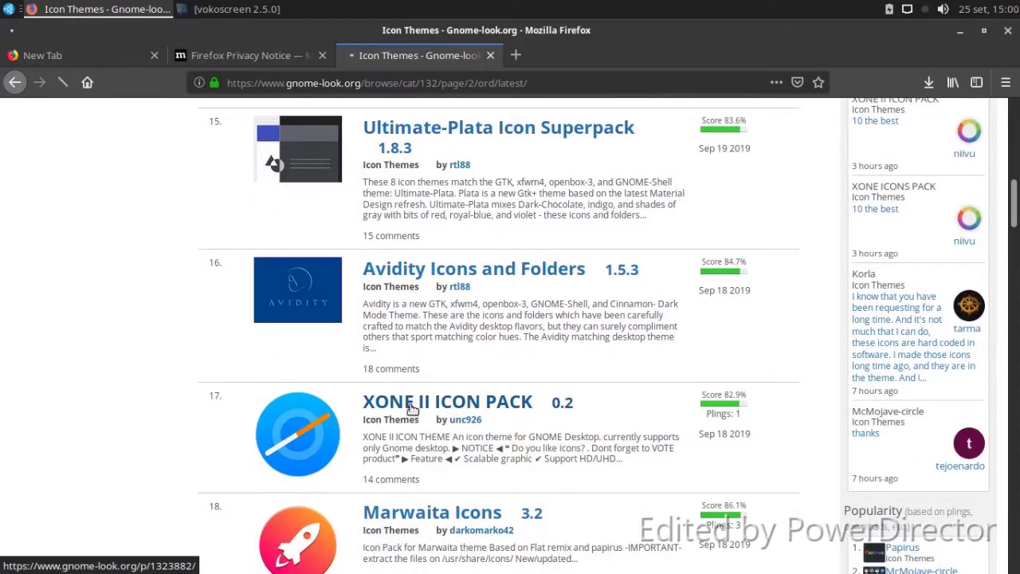
left_click(411, 406)
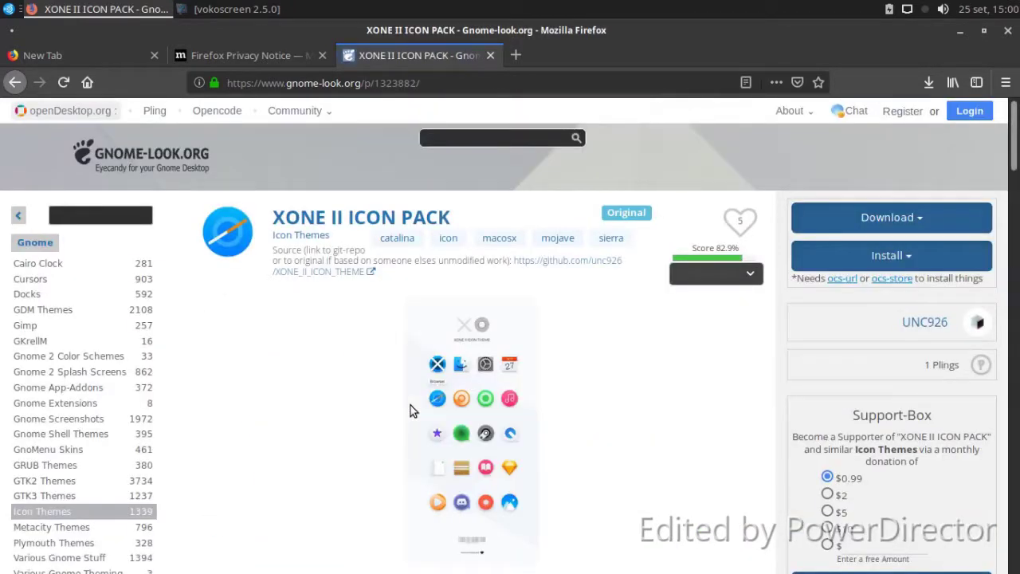
- Download the latest XONE II ICON PACK archive, XOII.tar.xz, and save the file
scroll(411, 408, "down", 3)
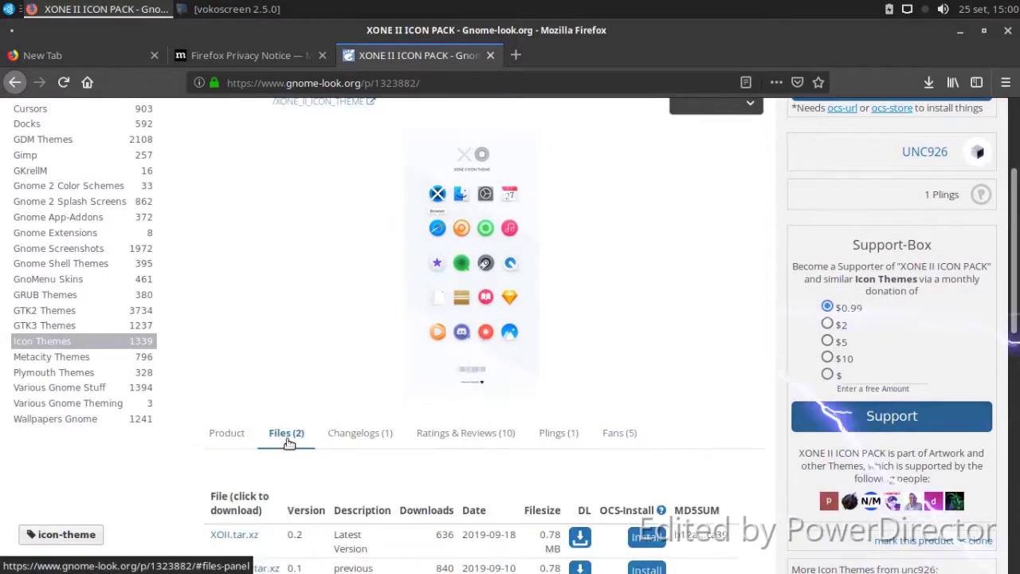
left_click(283, 443)
scroll(588, 444, "down", 2)
left_click(579, 409)
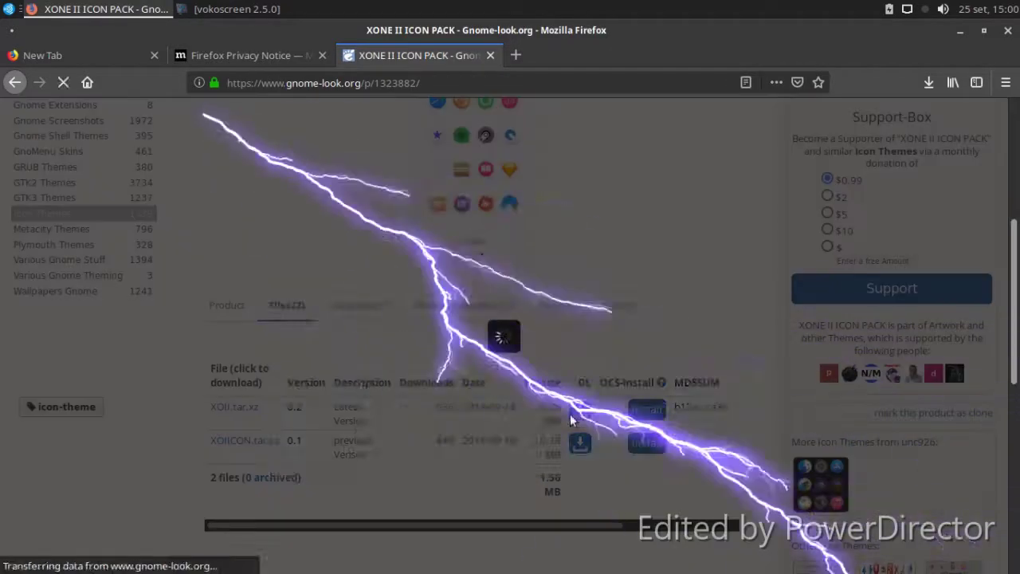
left_click(494, 351)
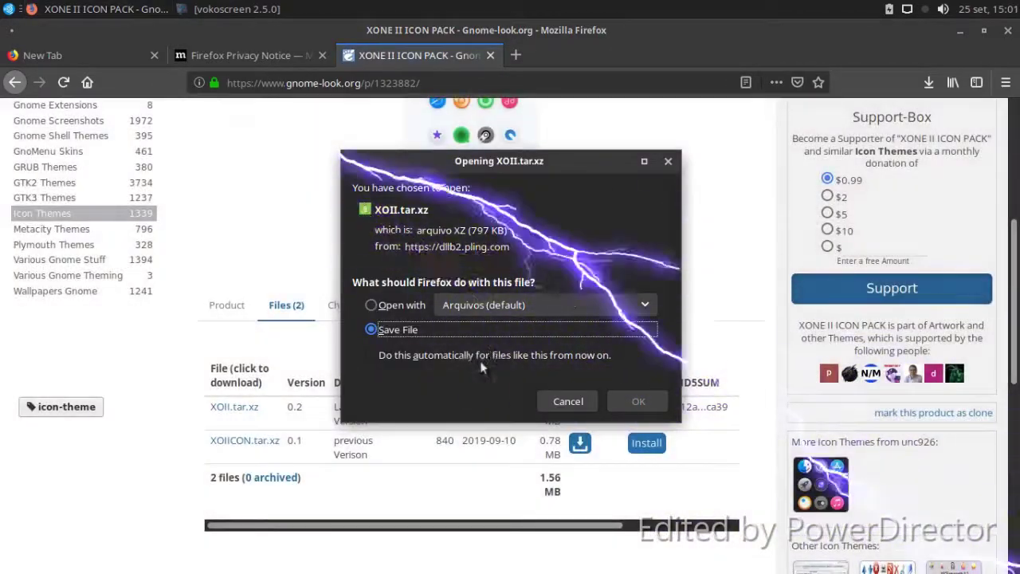
left_click(621, 400)
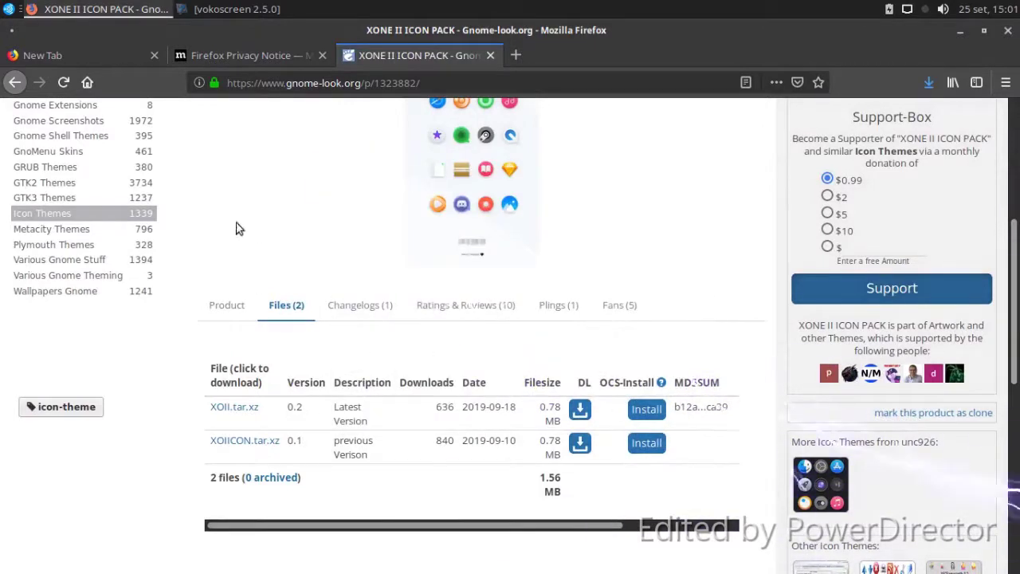
- Browse the first page of the latest GTK2 Themes on GNOME-Look
left_click(36, 182)
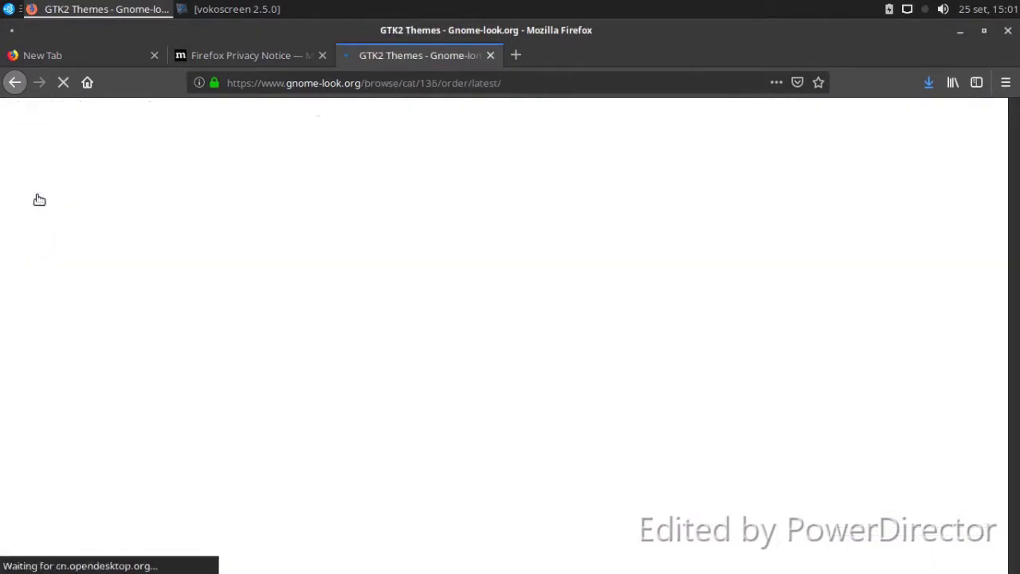
scroll(507, 343, "down", 3)
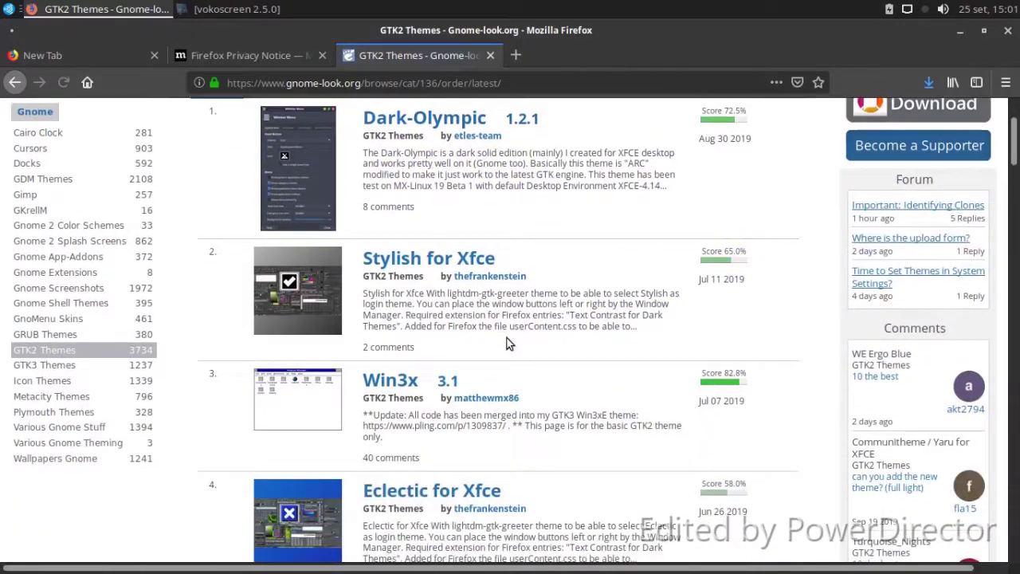
scroll(507, 337, "down", 8)
scroll(789, 318, "down", 1)
scroll(901, 444, "down", 2)
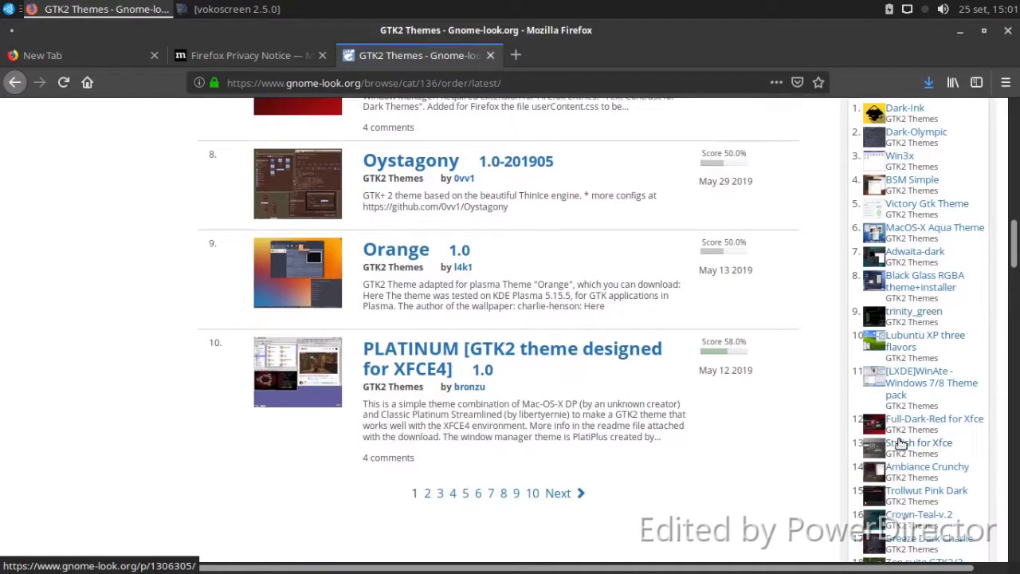
scroll(481, 257, "up", 1)
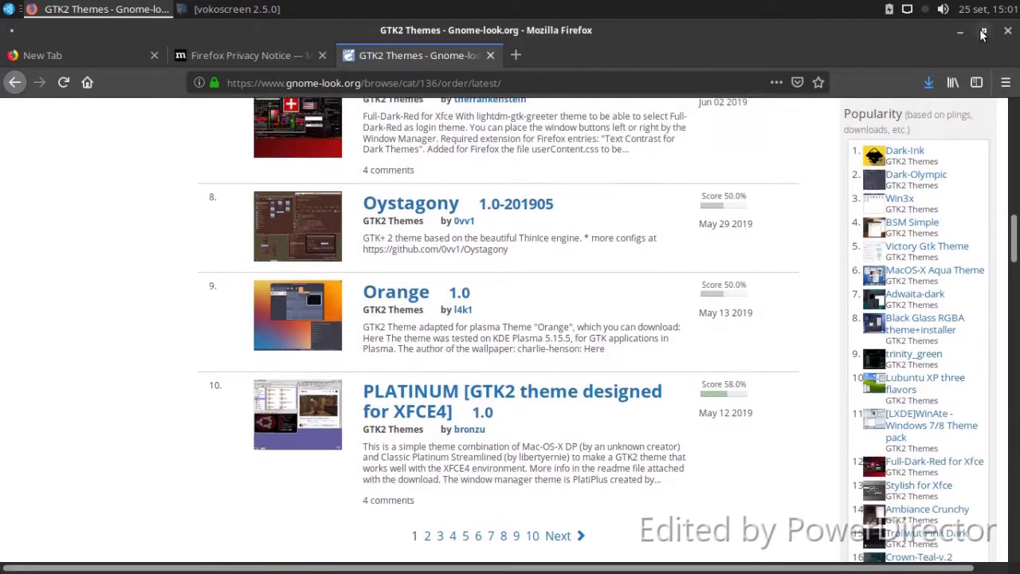
- Close the browser with all its tabs and launch the Settings manager (Definições)
left_click(1006, 31)
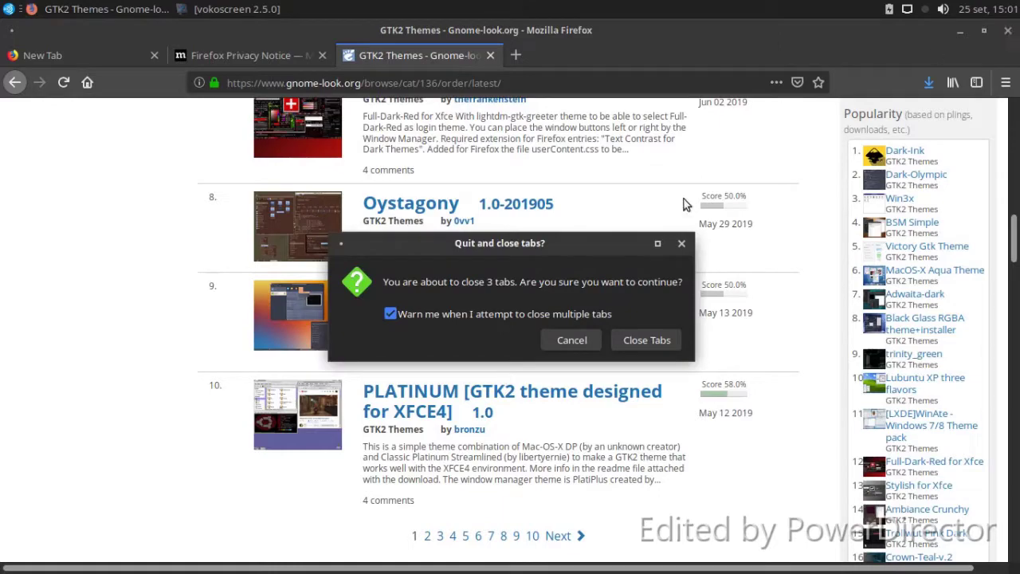
left_click(656, 340)
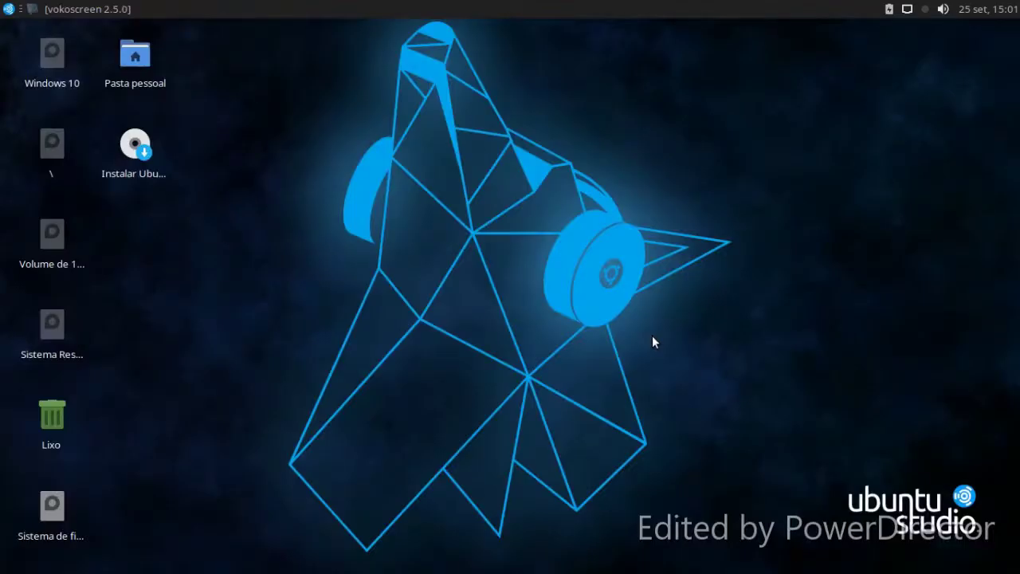
left_click(8, 8)
left_click(211, 376)
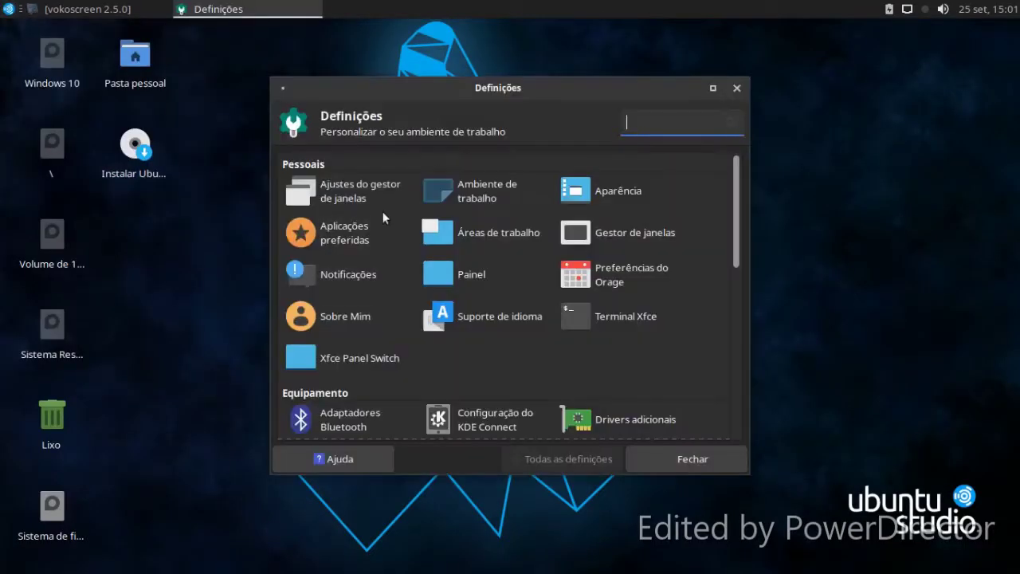
- In the desktop settings (Ambiente de trabalho), enable showing icons on the primary screen and a custom font size for icons
left_click(506, 199)
left_click_drag(510, 94, 600, 94)
left_click(442, 157)
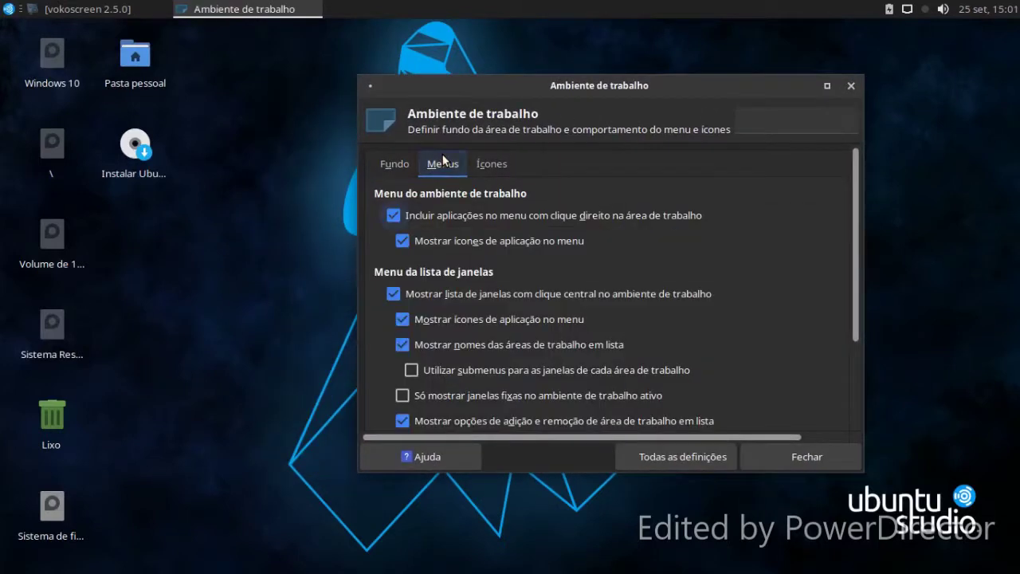
left_click(490, 160)
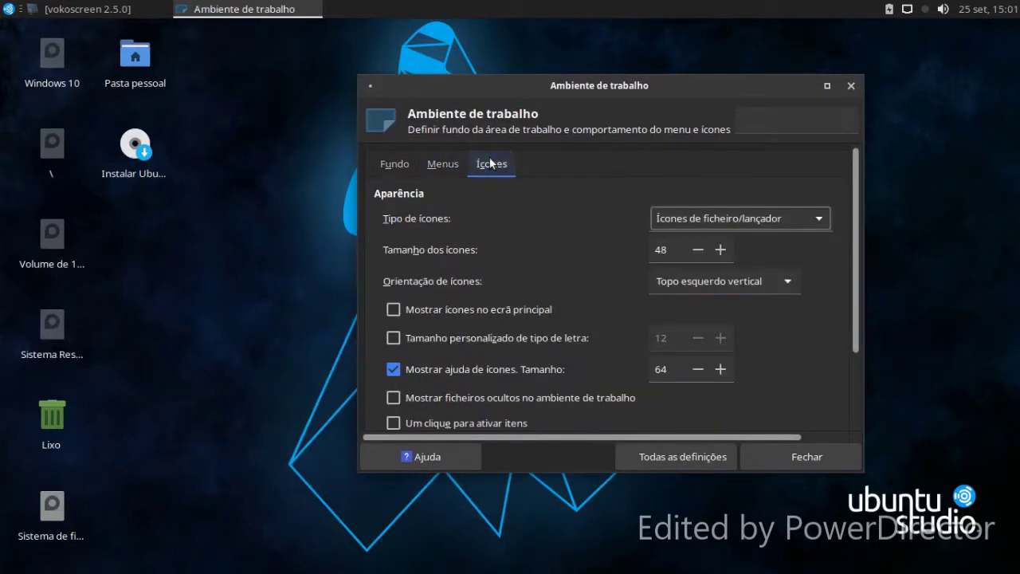
left_click(393, 309)
left_click(393, 338)
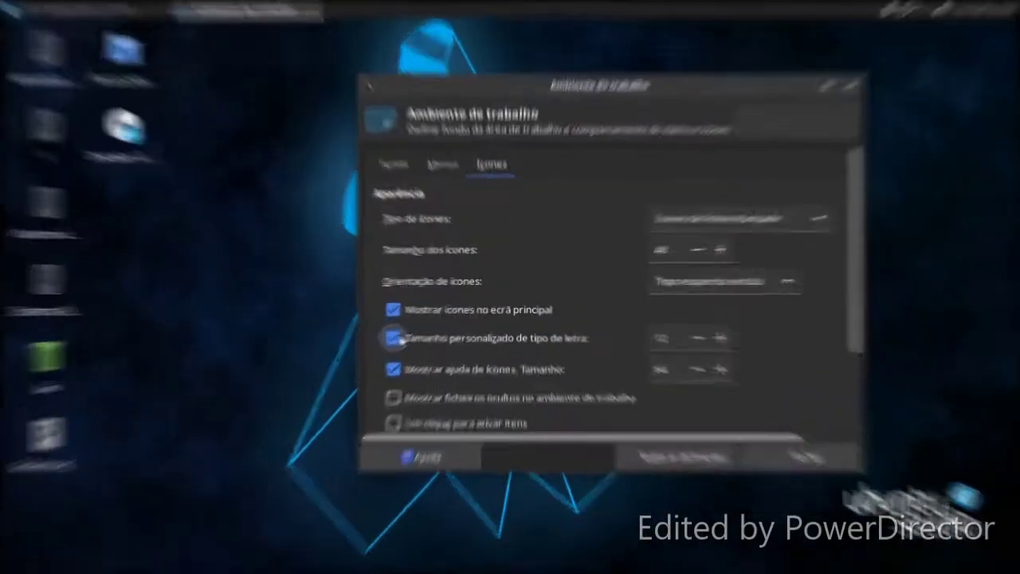
- Open the Appearance settings and add XOII.tar.xz and XON_Flow.for.Dash.to.DOCK.tar.xz from the Transferências folder to the style list
left_click(647, 455)
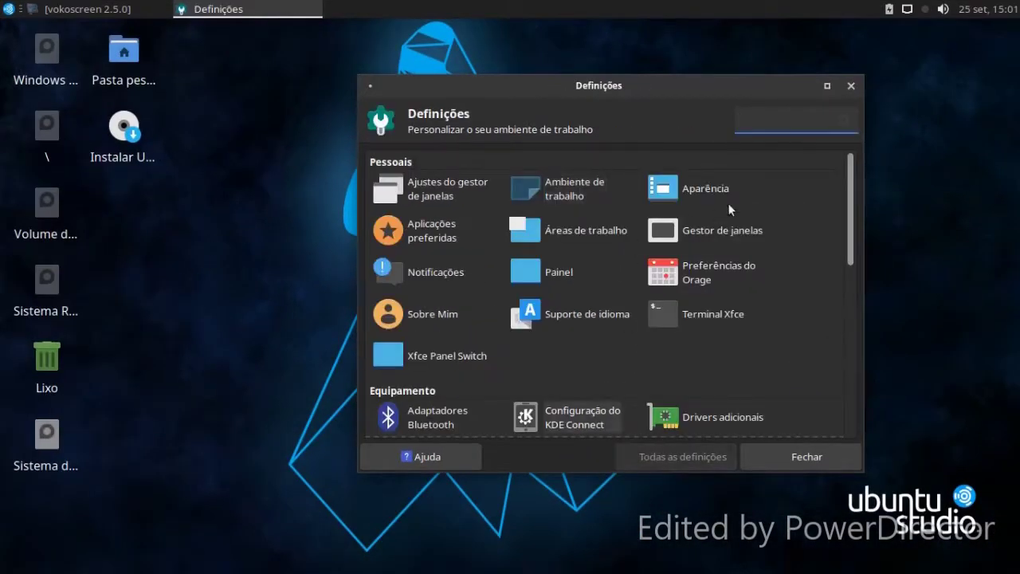
left_click(697, 196)
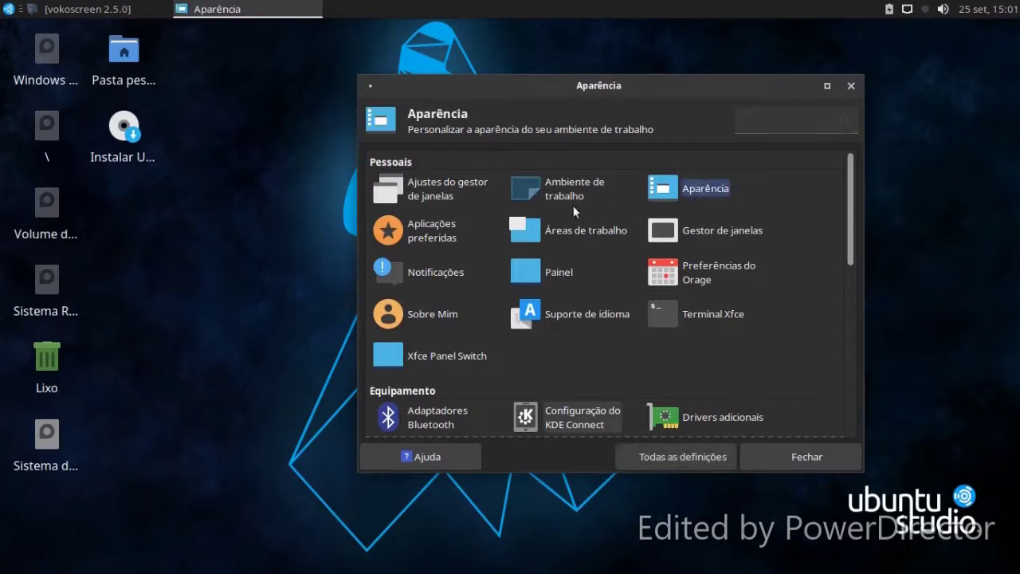
double_click(106, 70)
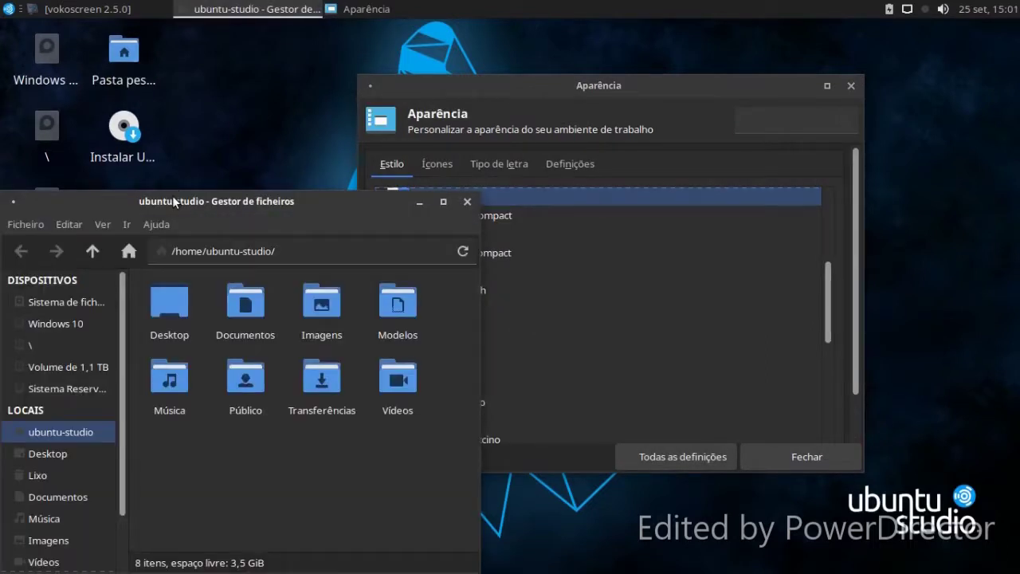
left_click_drag(173, 200, 173, 106)
double_click(322, 284)
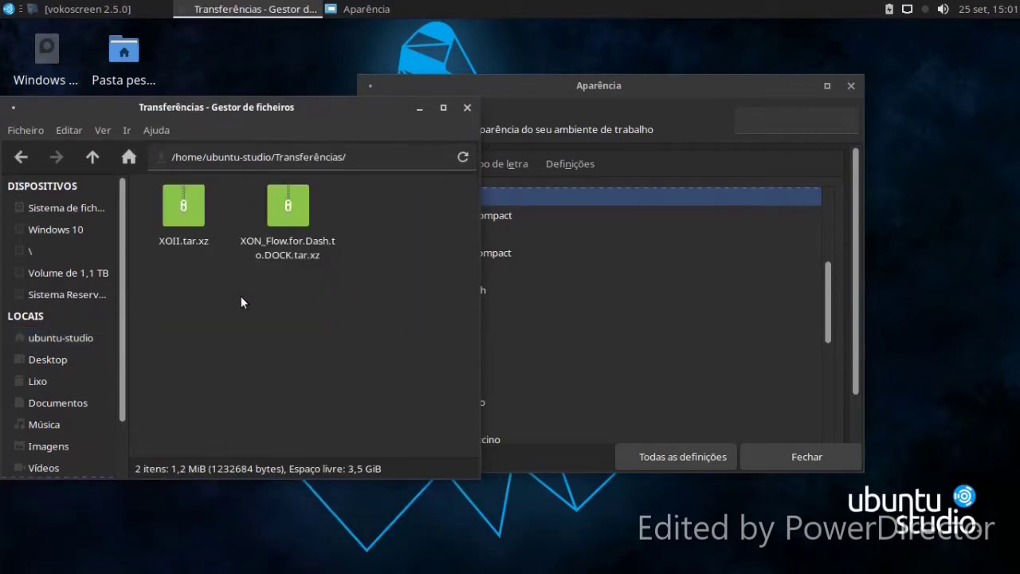
left_click_drag(183, 205, 690, 334)
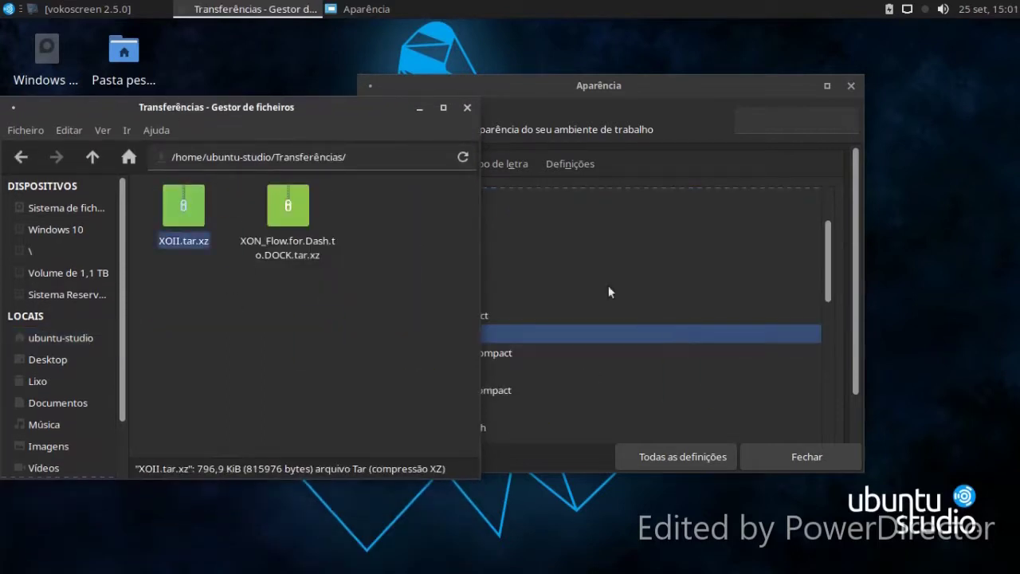
left_click_drag(301, 214, 524, 407)
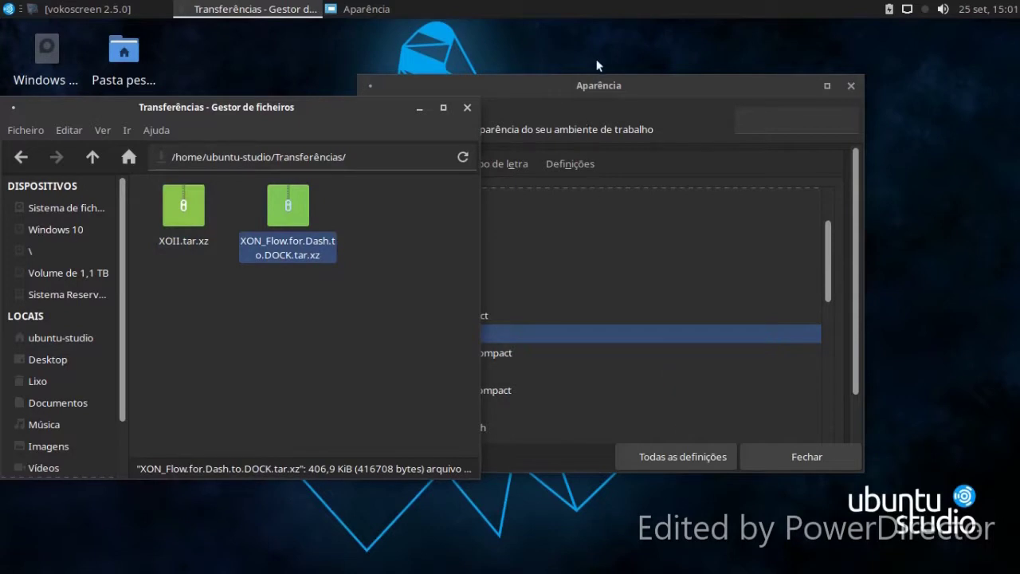
- Show the Appearance icon themes and add XON_Flow.for.Dash.to.DOCK.tar.xz and XOII.tar.xz from the Transferências folder to that list
left_click(596, 85)
left_click(435, 163)
left_click_drag(292, 212, 685, 269)
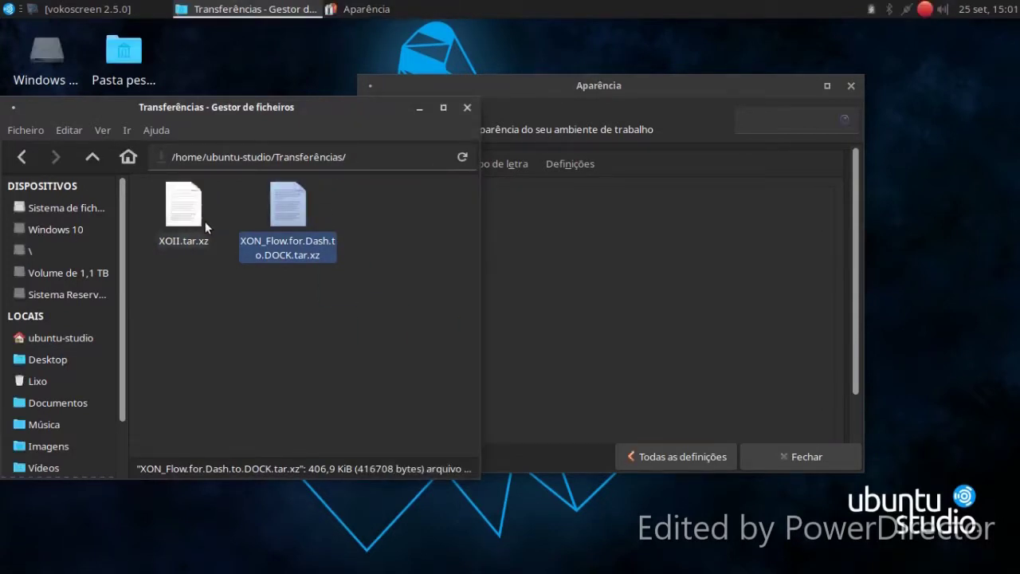
left_click(200, 322)
left_click_drag(184, 205, 699, 295)
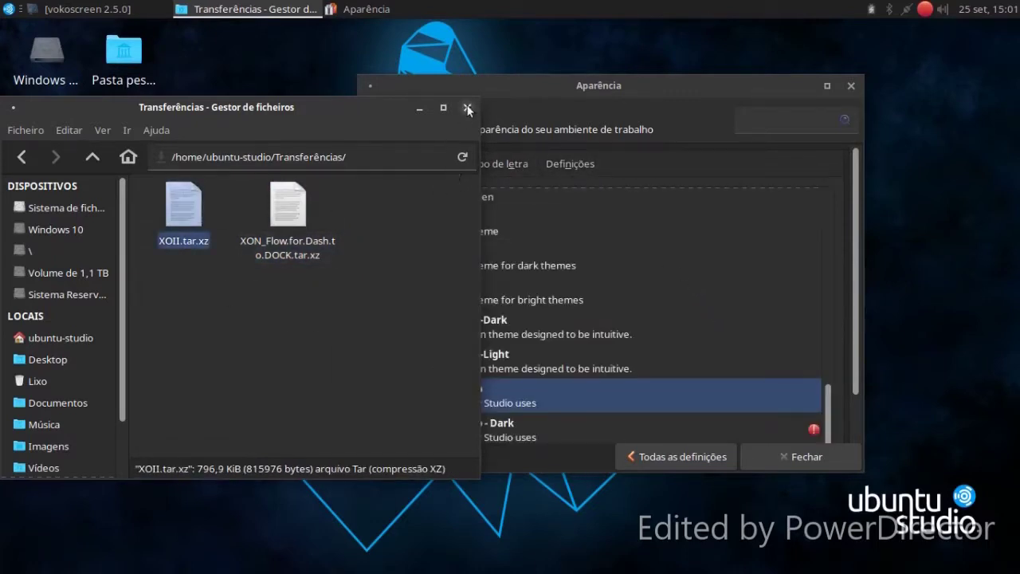
- Close the Transferências folder, apply the Brisa icon theme and look through the other icon themes in the list
left_click(466, 106)
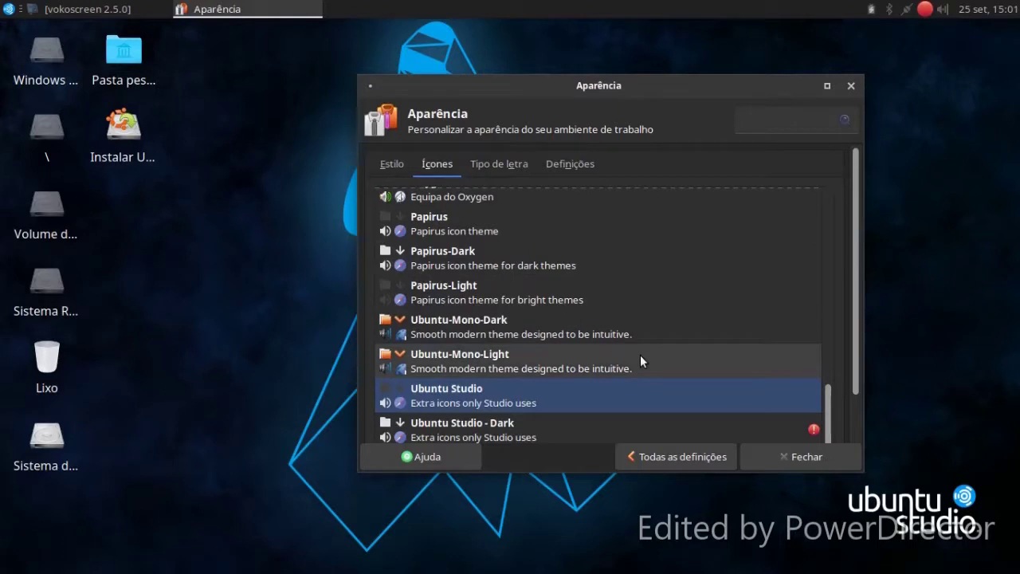
scroll(632, 365, "up", 5)
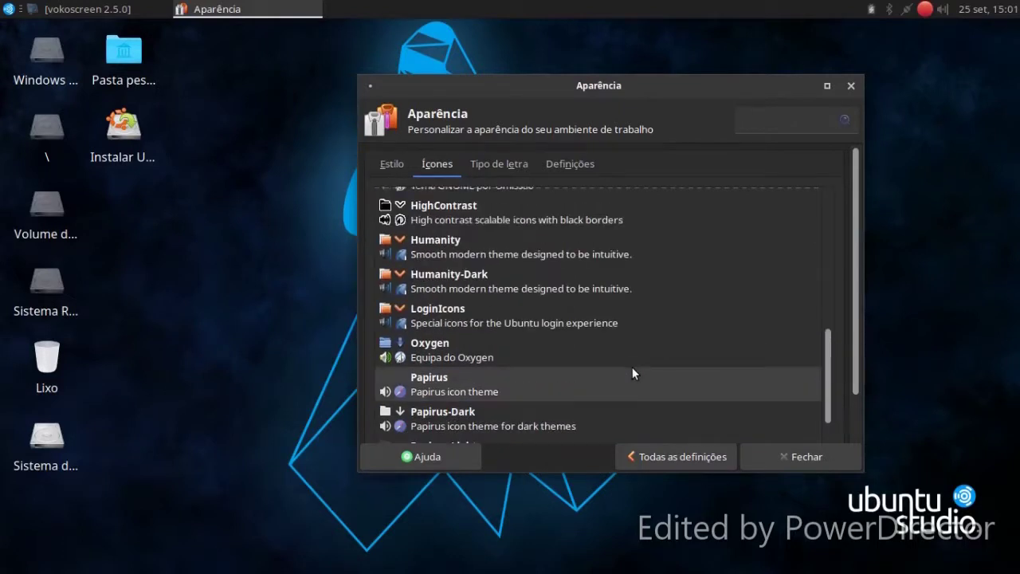
scroll(632, 366, "up", 5)
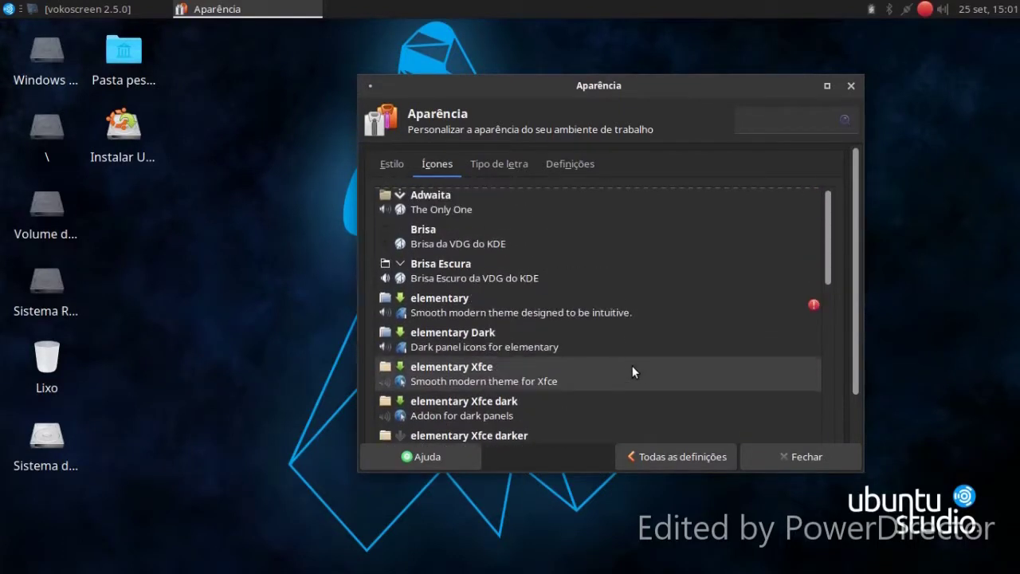
left_click(515, 240)
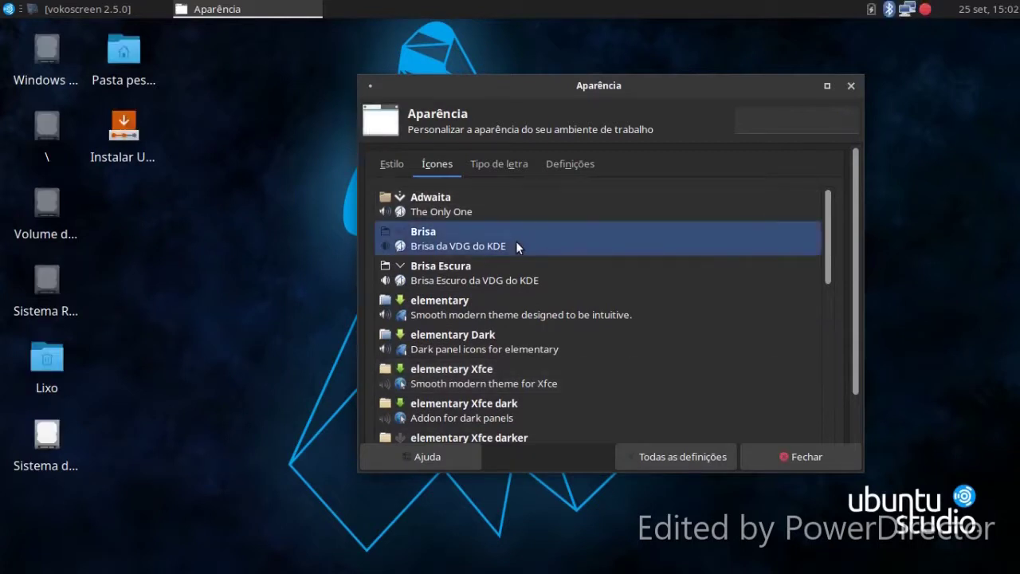
scroll(640, 328, "down", 5)
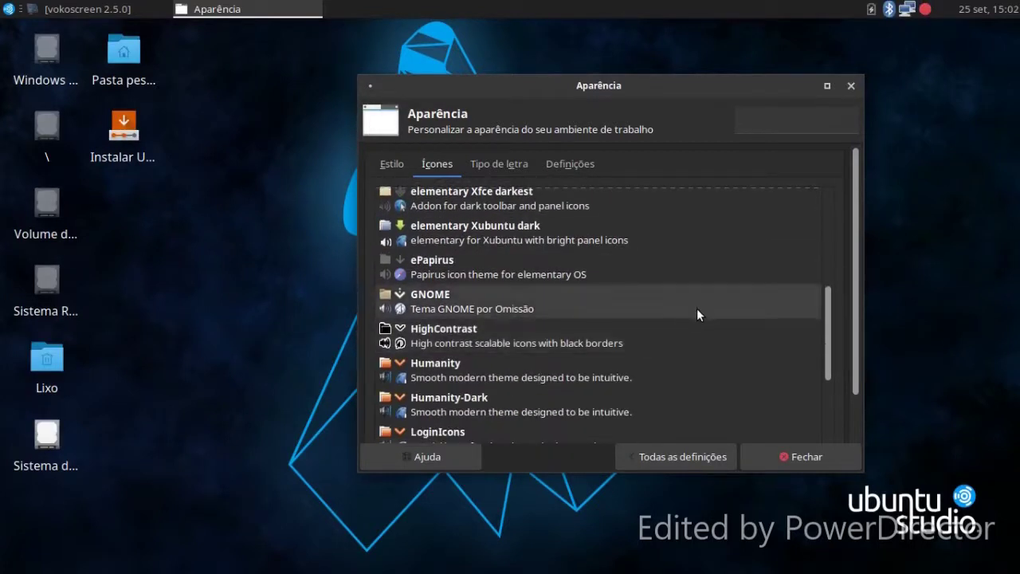
scroll(697, 311, "down", 5)
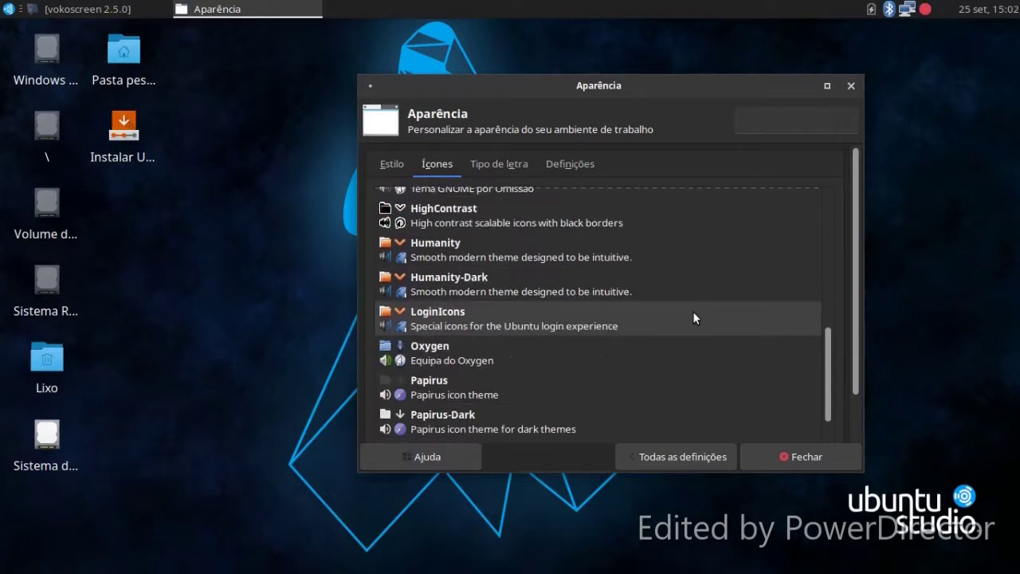
scroll(692, 311, "down", 1)
scroll(692, 311, "up", 2)
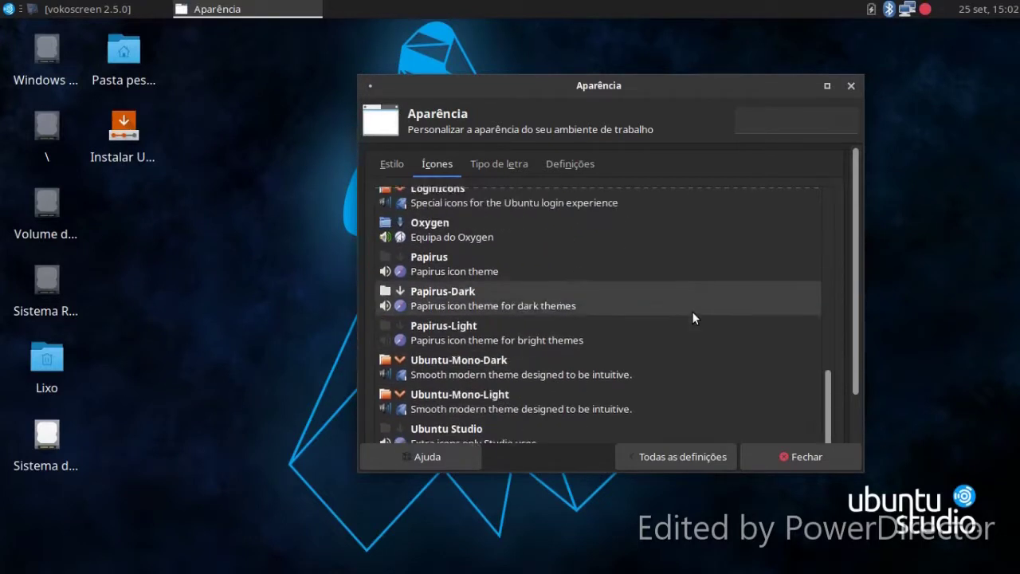
- Open the Transferências folder from Pasta pessoal and extract XON_Flow.for.Dash.to.DOCK.tar.xz in place
double_click(124, 52)
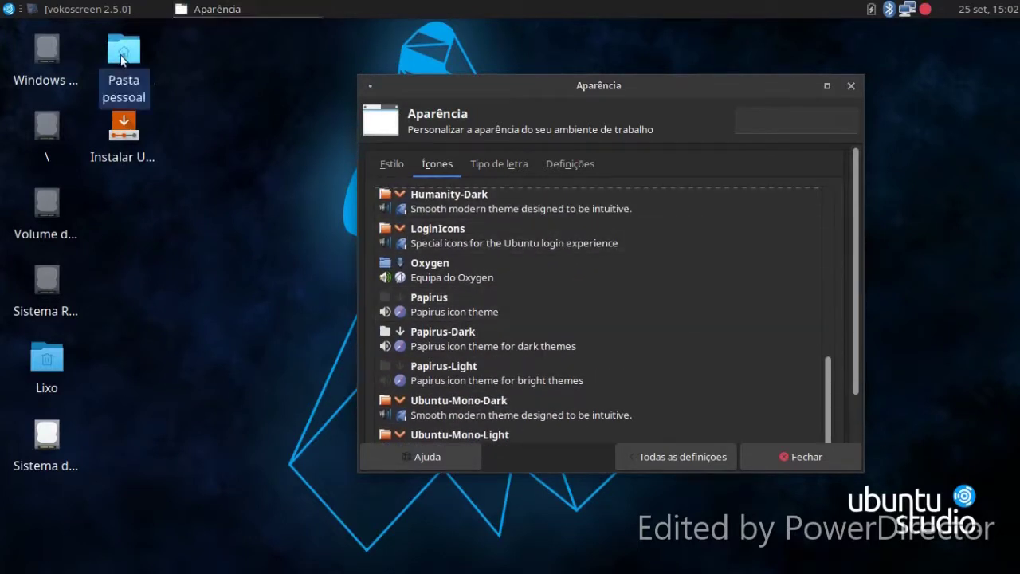
double_click(313, 381)
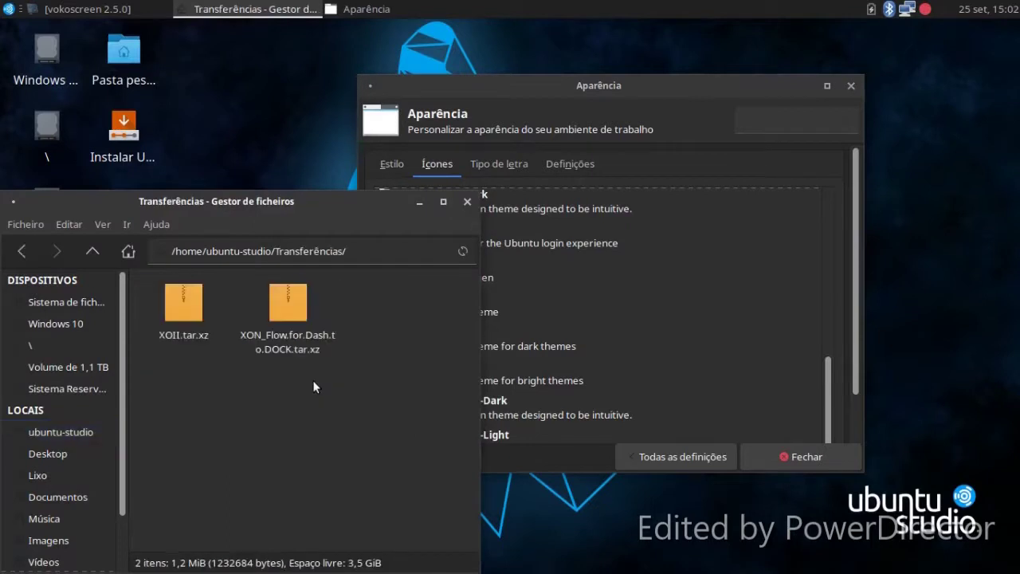
right_click(288, 314)
scroll(338, 380, "down", 3)
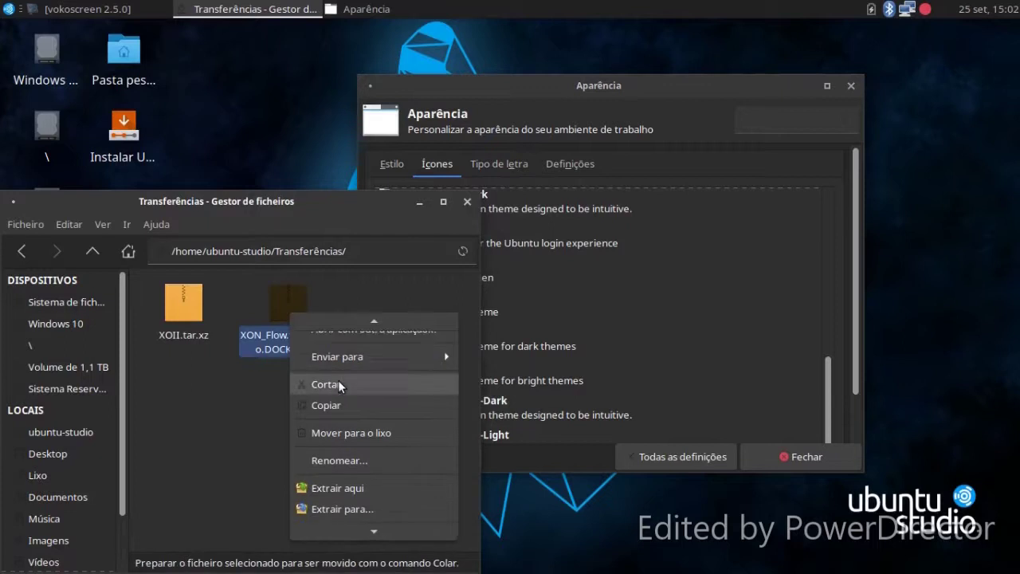
left_click(326, 467)
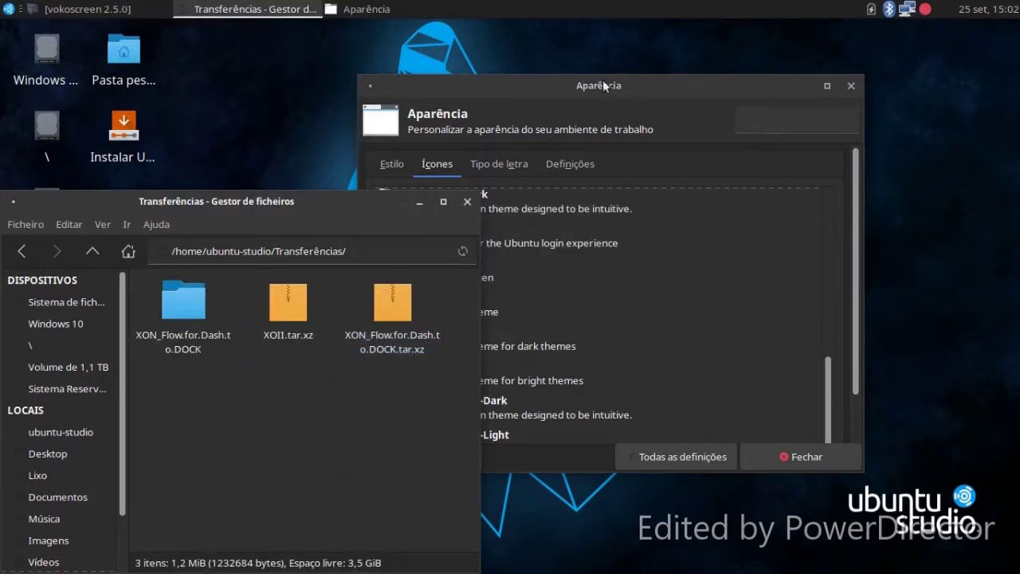
- Check the contents of the extracted XON_Flow.for.Dash.to.DOCK folder, try to add it to the icon themes, and close the file manager
left_click(359, 89)
double_click(178, 312)
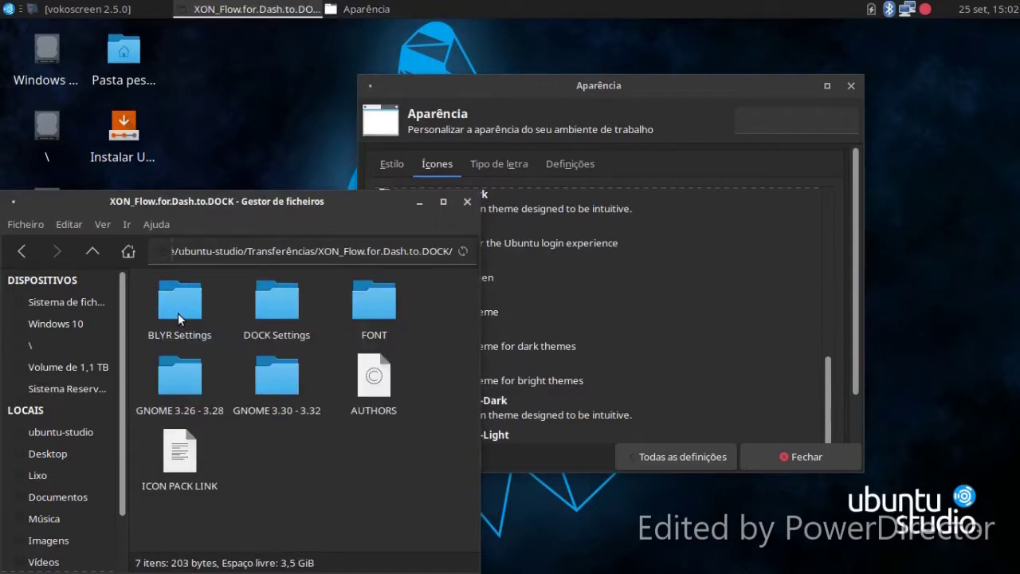
left_click(22, 251)
left_click(672, 98)
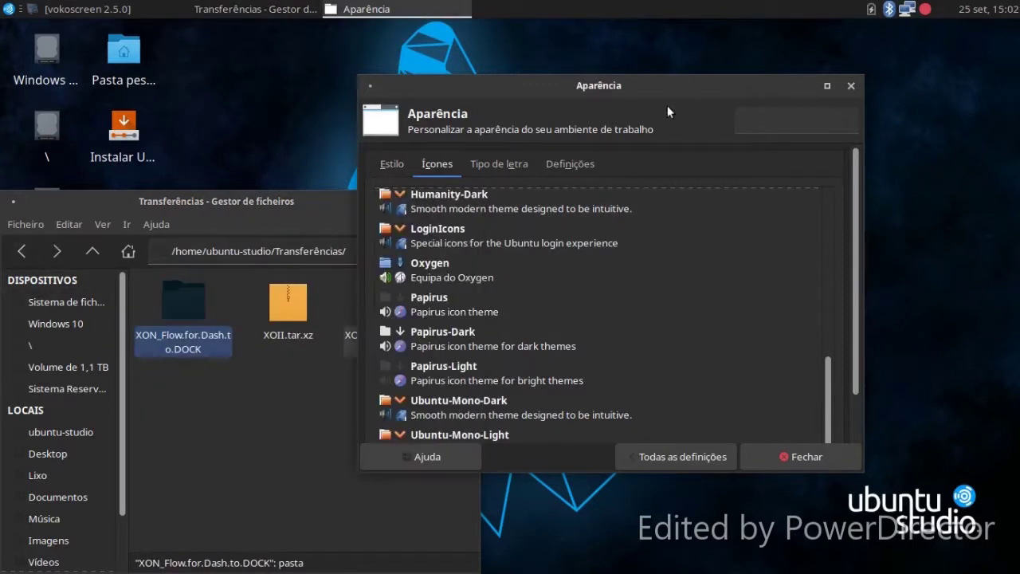
left_click(160, 308)
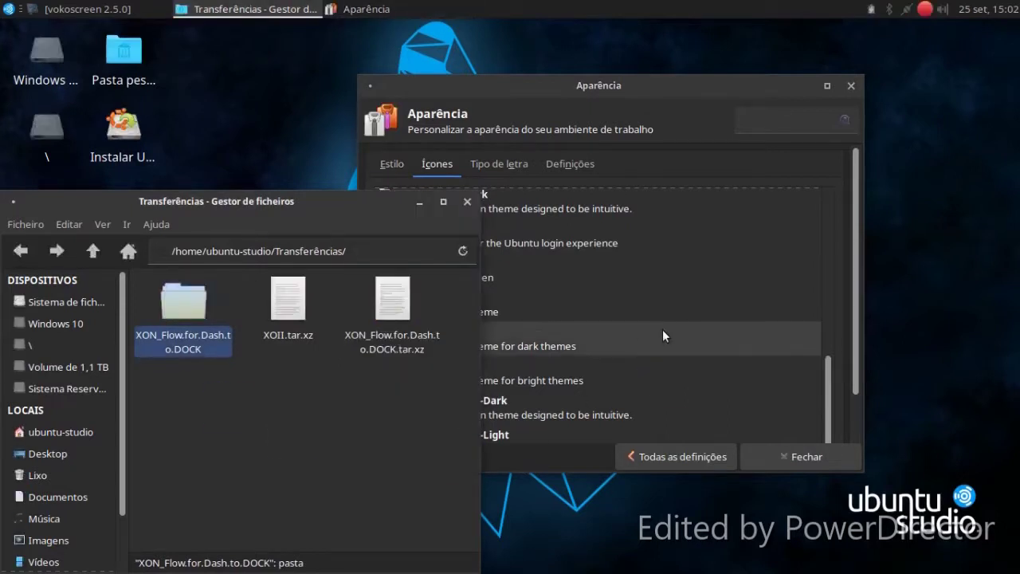
left_click(467, 203)
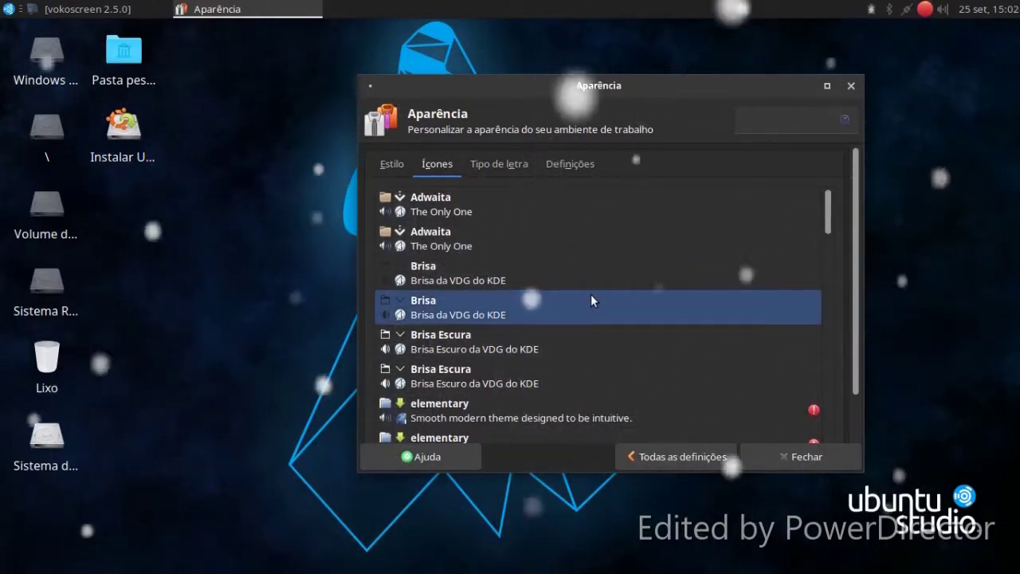
- Apply the first Brisa entry in the icon theme list and check its look in the applications menu
left_click(491, 283)
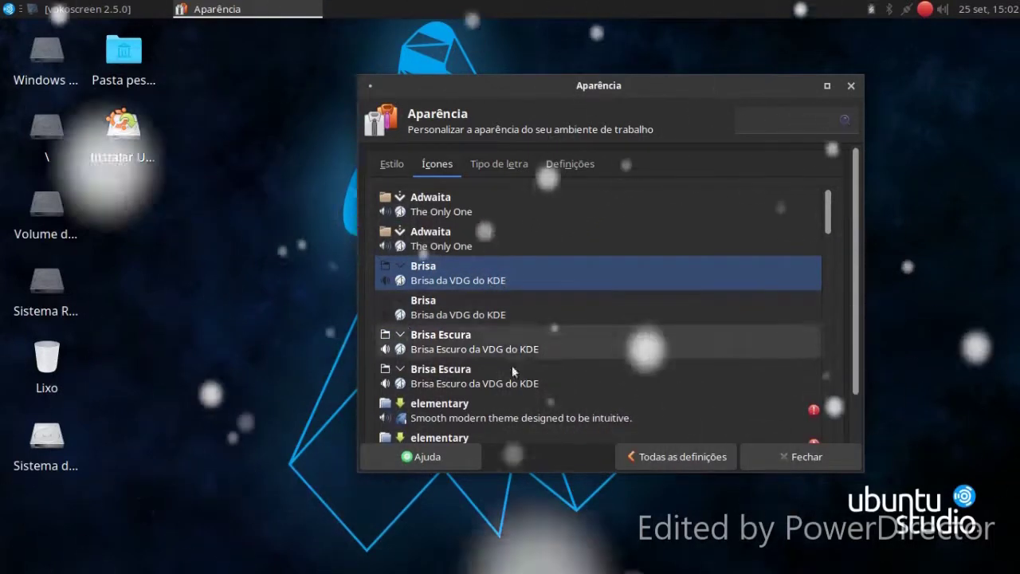
left_click(7, 8)
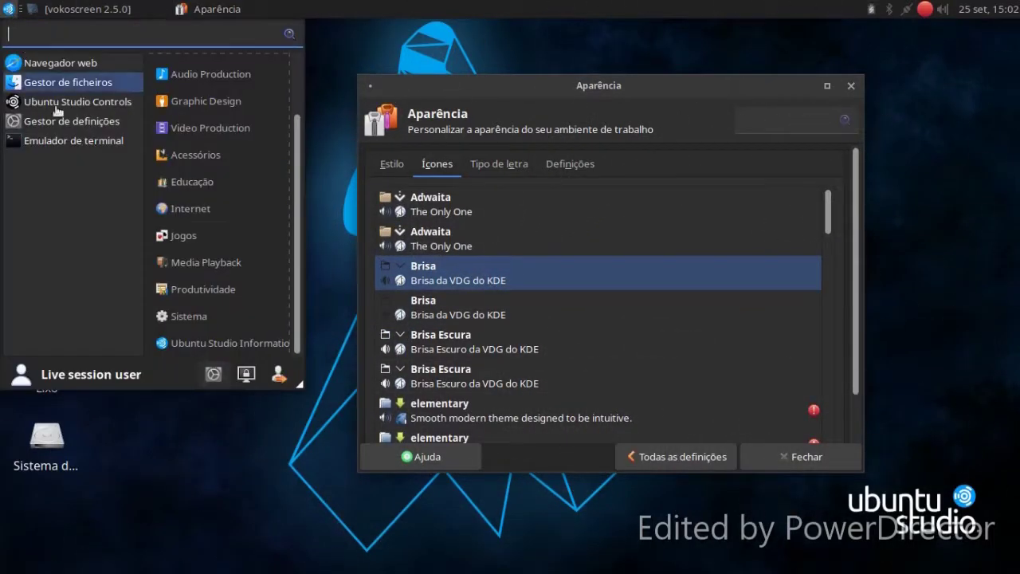
left_click(253, 506)
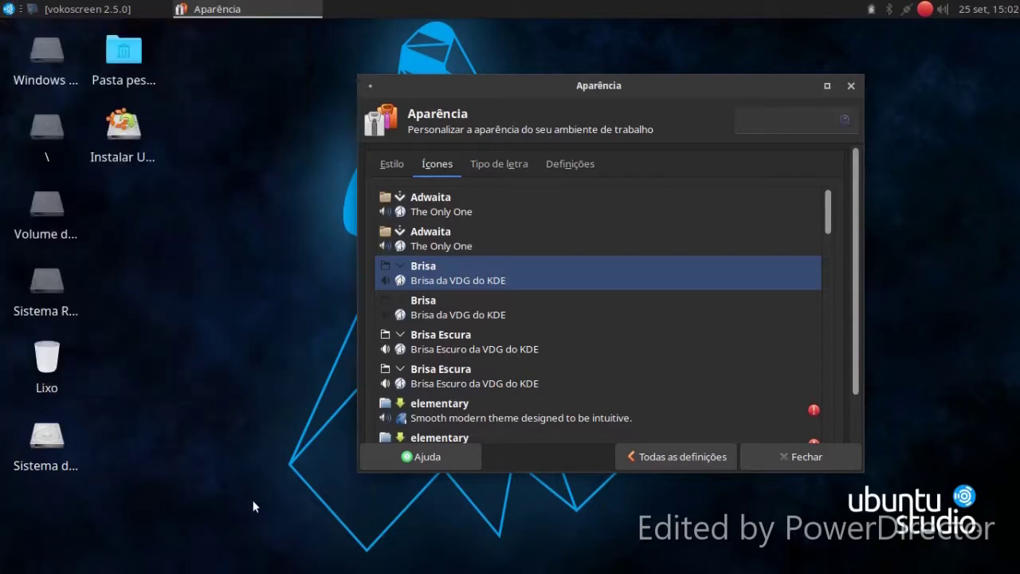
- Open the window manager settings (Gestor de janelas), try the Materia-light and Greybird-compact themes, and apply Blackbird
left_click(656, 458)
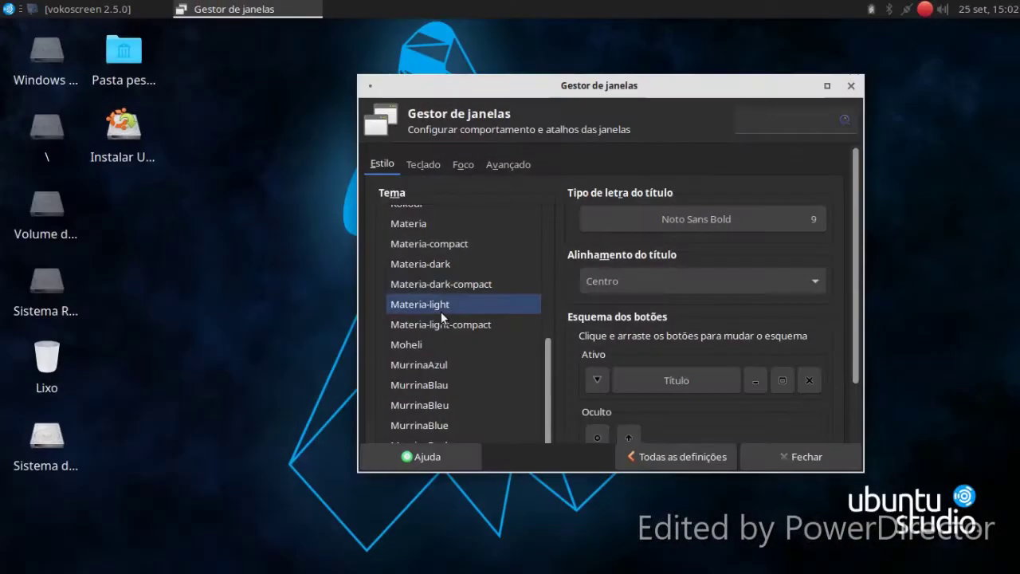
scroll(437, 311, "up", 5)
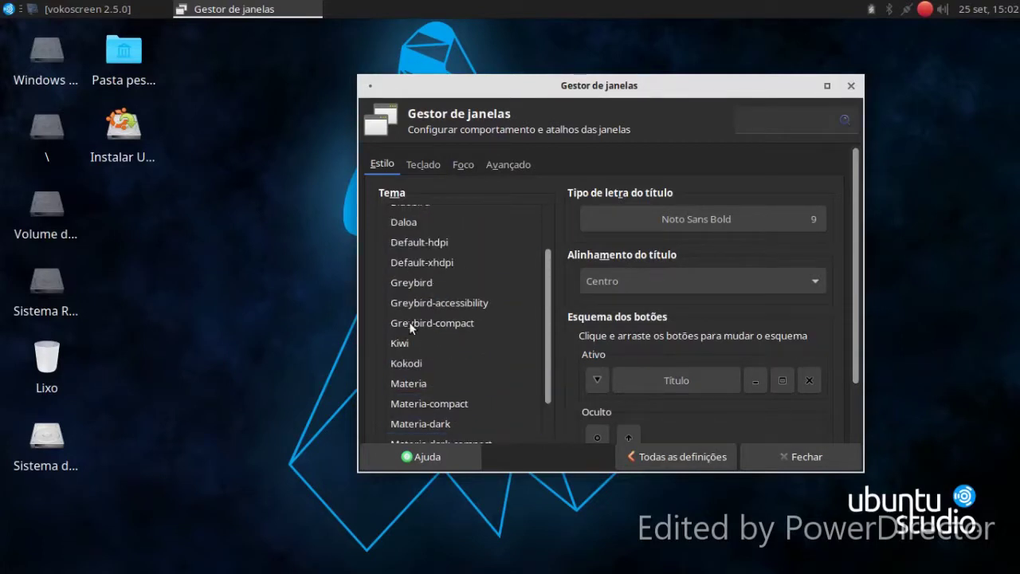
left_click(409, 322)
scroll(411, 314, "up", 3)
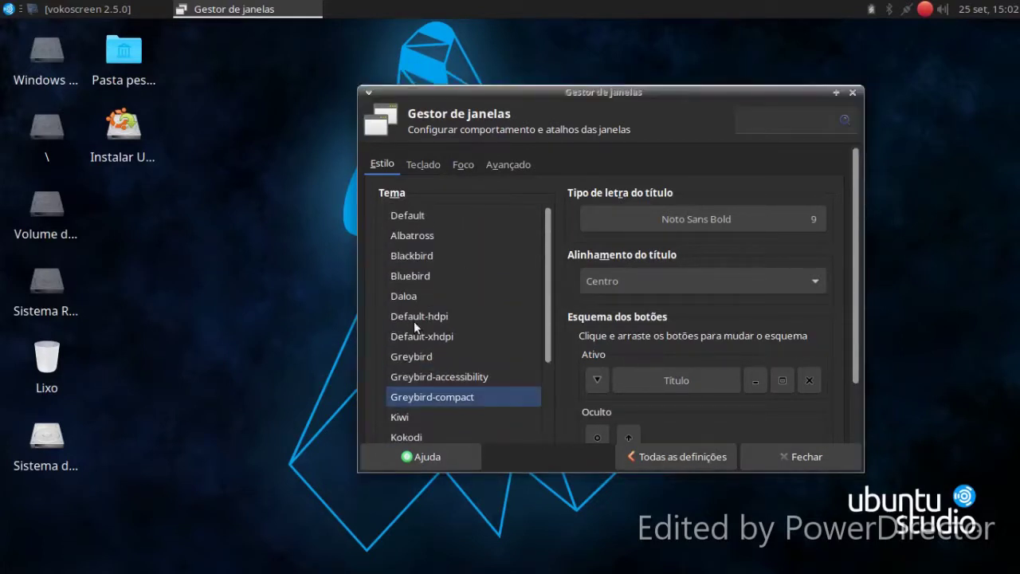
left_click(424, 263)
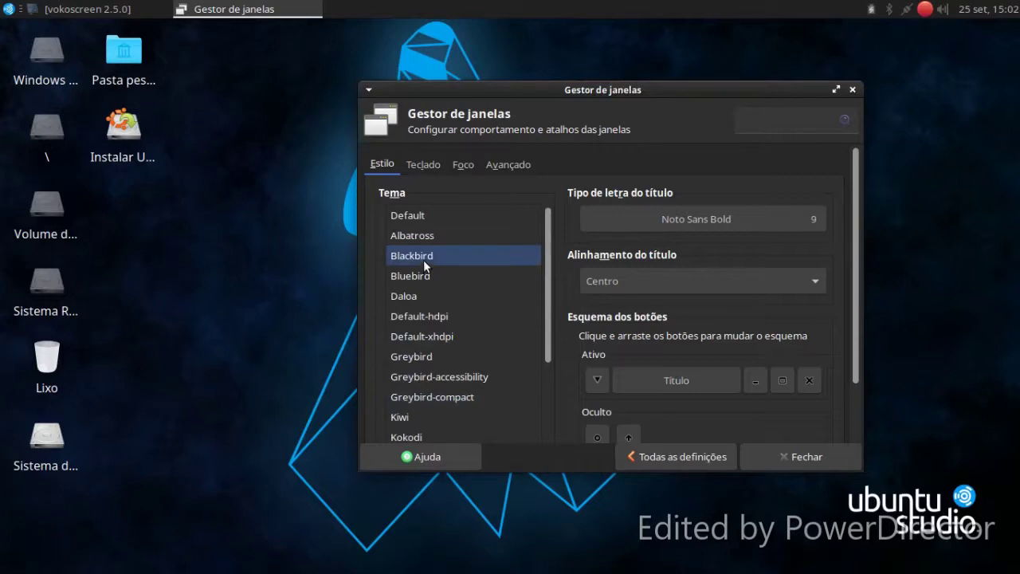
- Return to the Appearance settings, try the Materia-light, Mist and Materia-light-compact styles, and check the last one in the applications menu
left_click(622, 455)
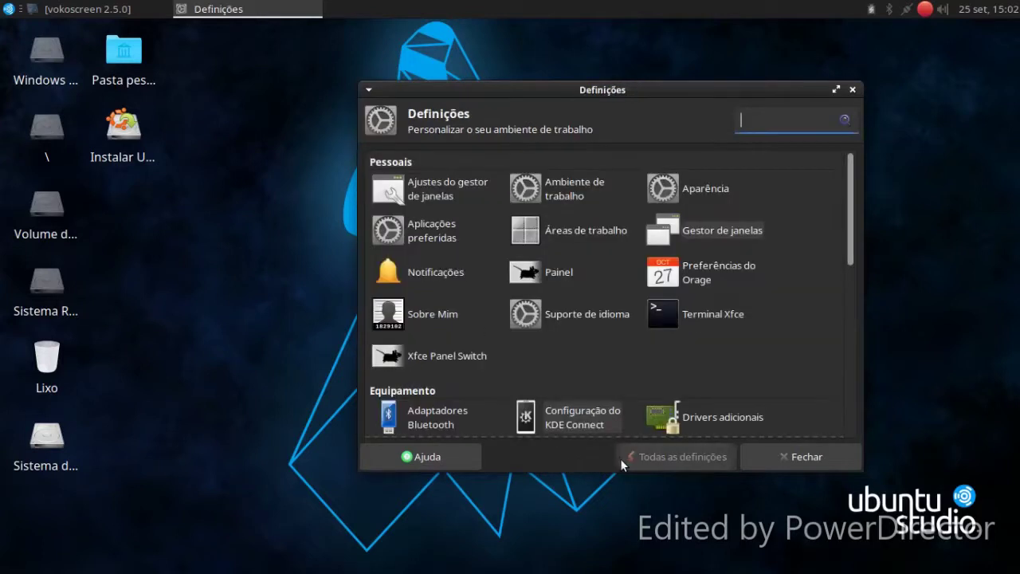
left_click(686, 199)
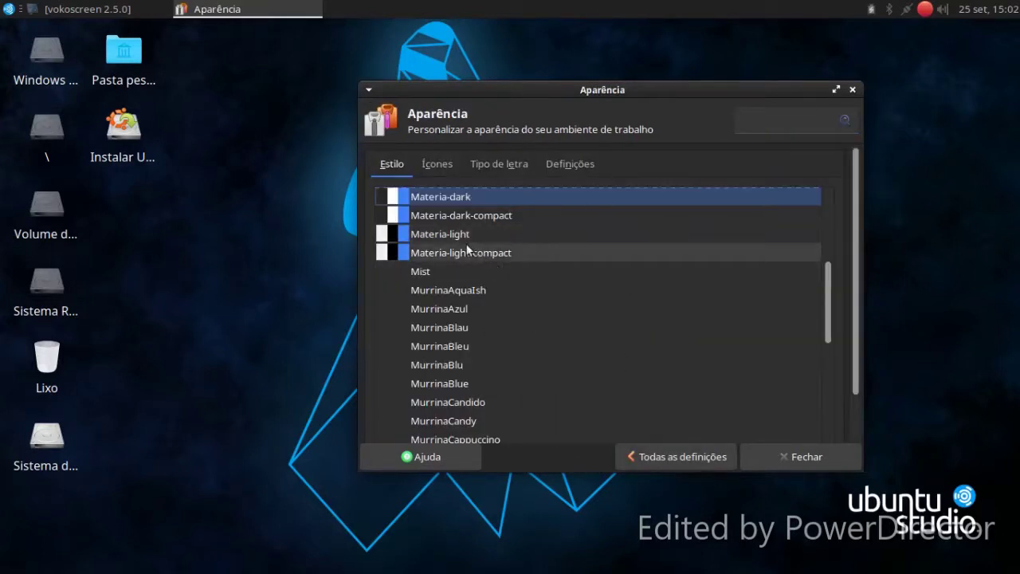
left_click(462, 240)
left_click(448, 268)
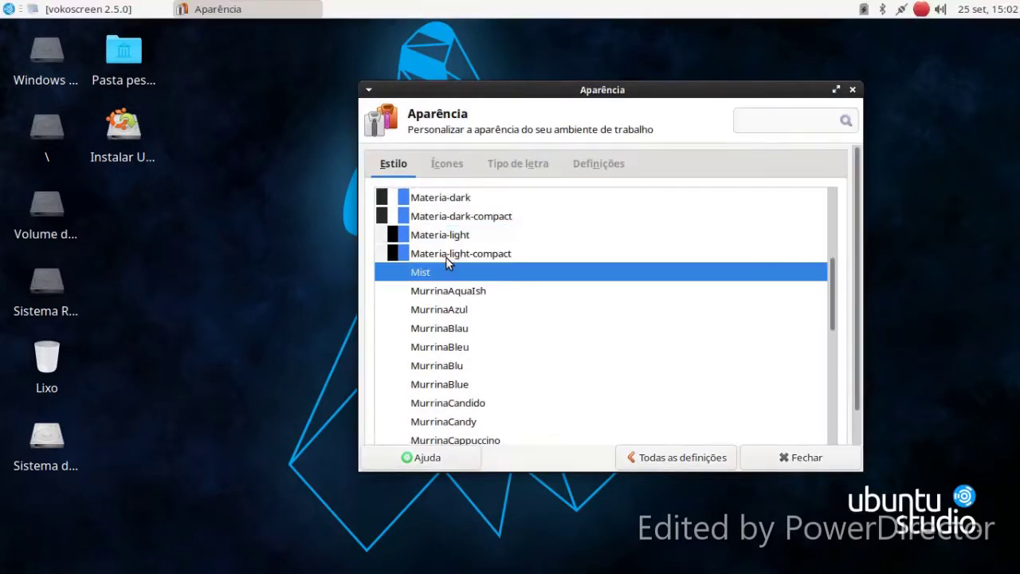
left_click(446, 255)
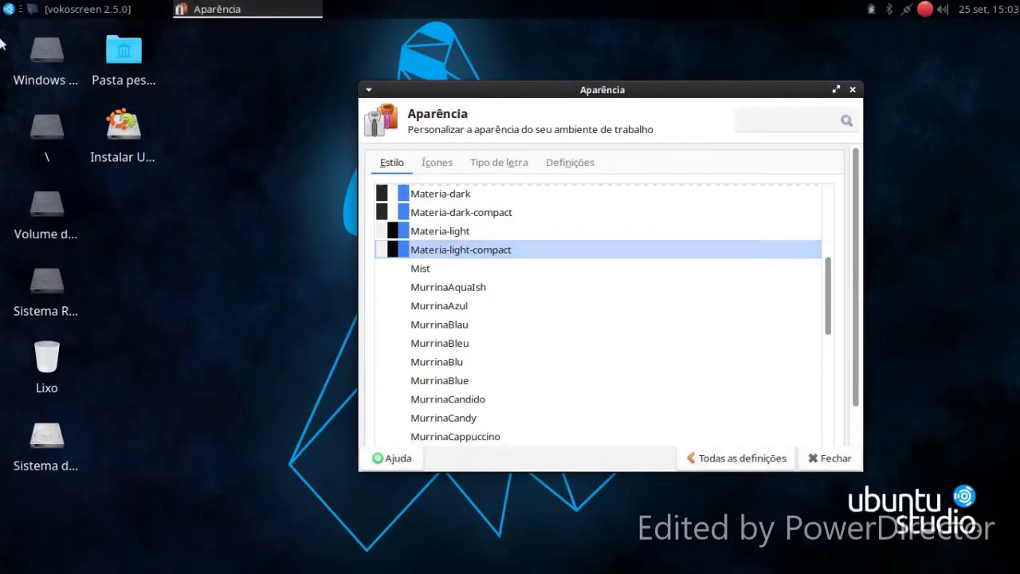
left_click(11, 9)
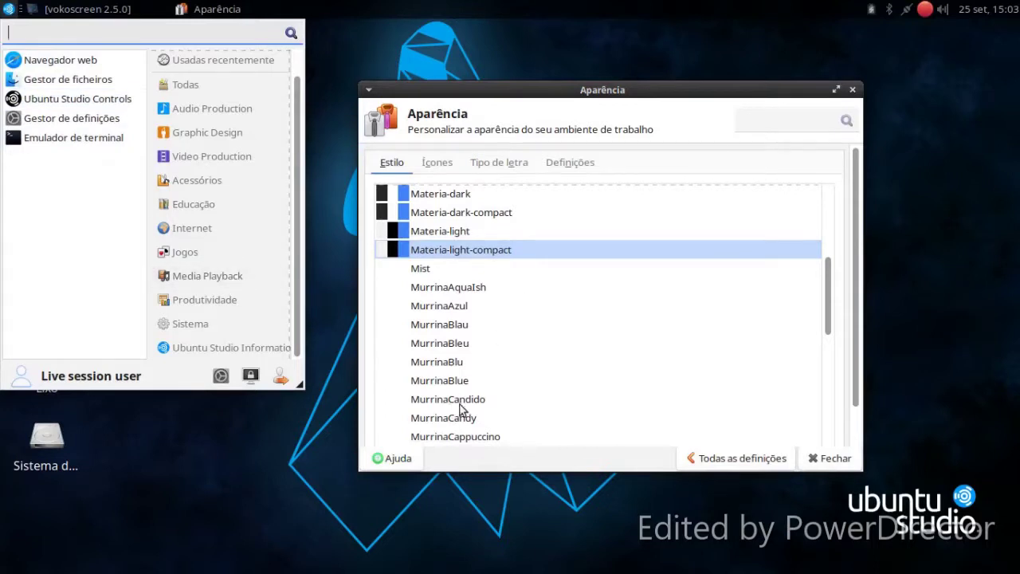
- Apply the NumixBlue style, switch to Numix, and check each one's look in the applications menu
left_click(831, 314)
left_click_drag(831, 314, 829, 444)
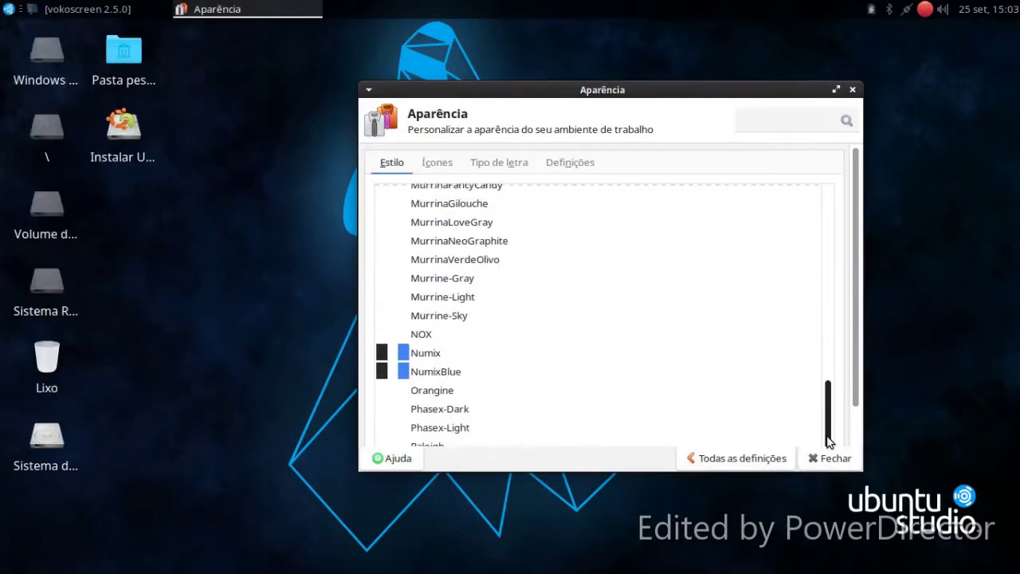
left_click(444, 371)
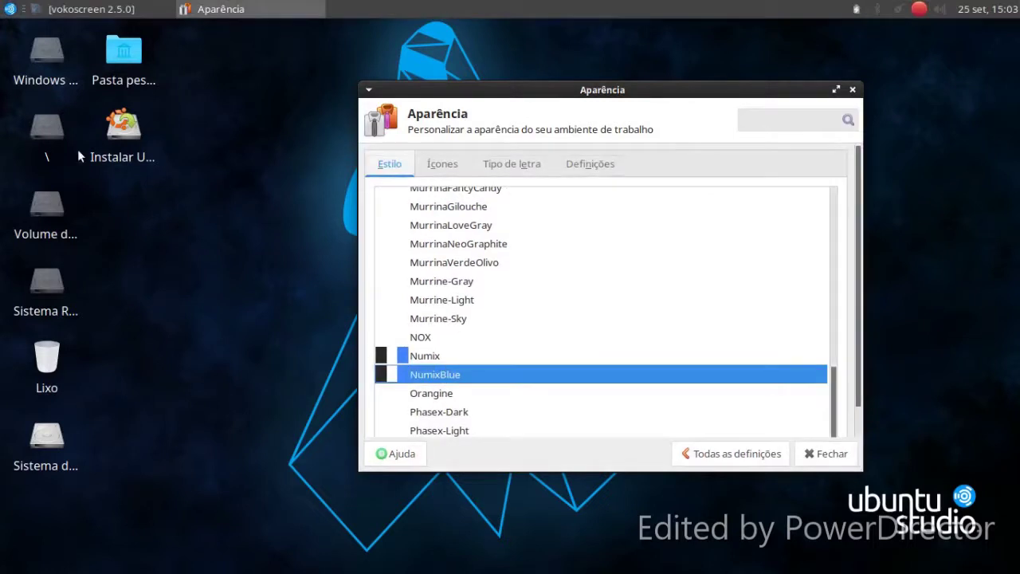
left_click(10, 10)
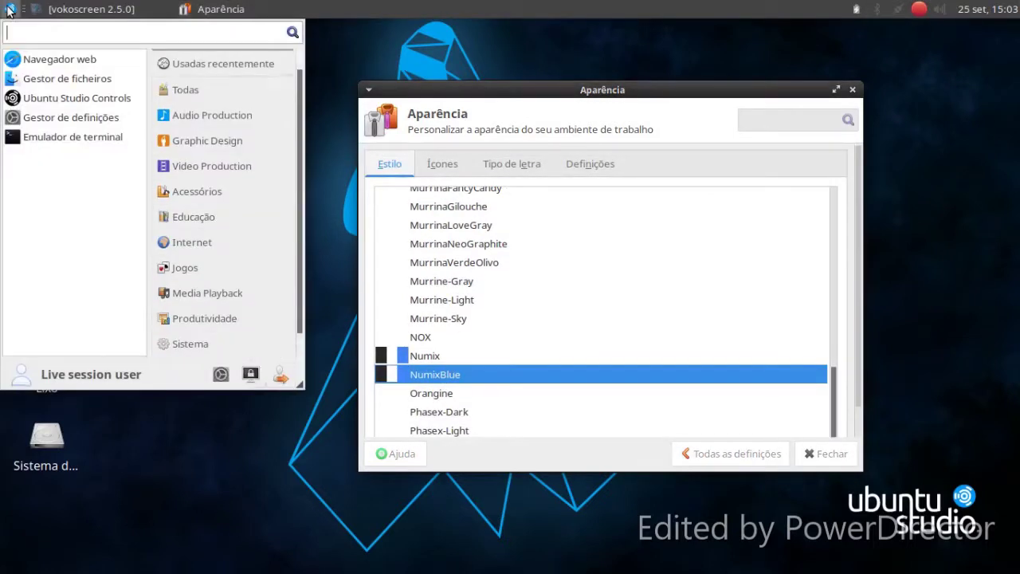
left_click(423, 359)
left_click(422, 358)
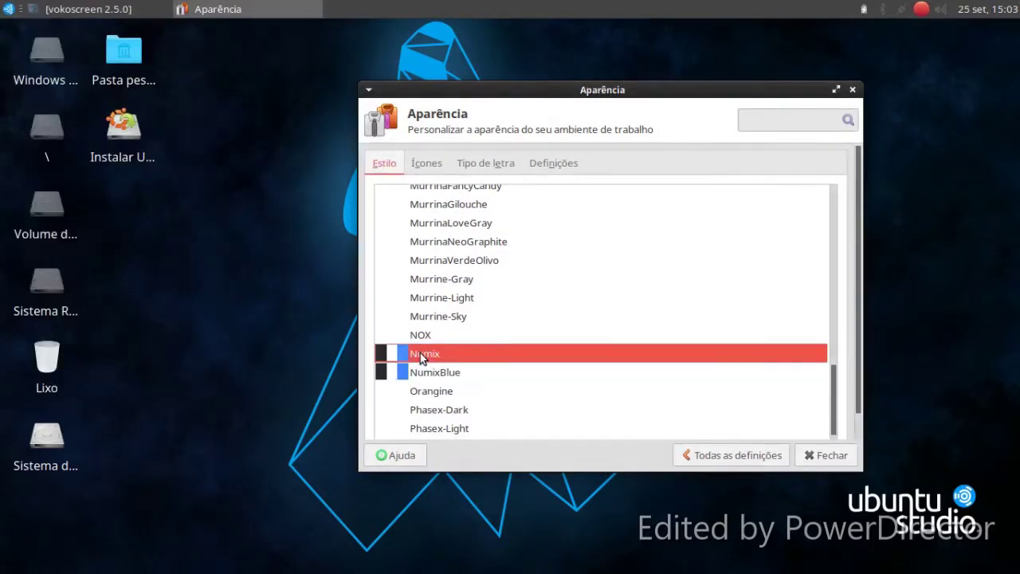
left_click(9, 8)
- Apply the NOX style and check its look in the applications menu
left_click(457, 340)
left_click(454, 334)
left_click(10, 10)
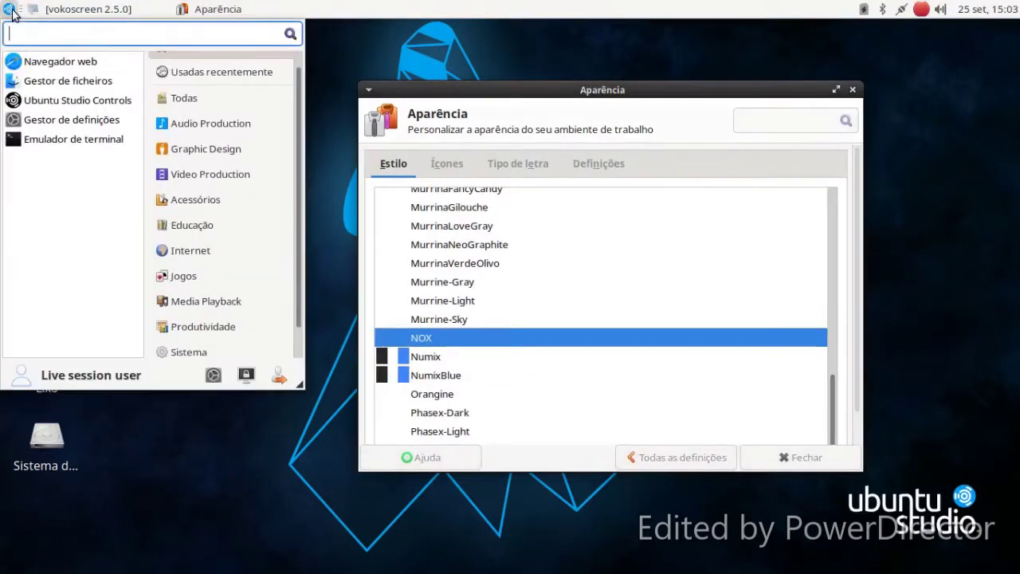
- Try the Orangine style, switch to Phasex-Dark, and check its look in the applications menu
left_click(603, 337)
scroll(603, 337, "down", 1)
left_click(502, 342)
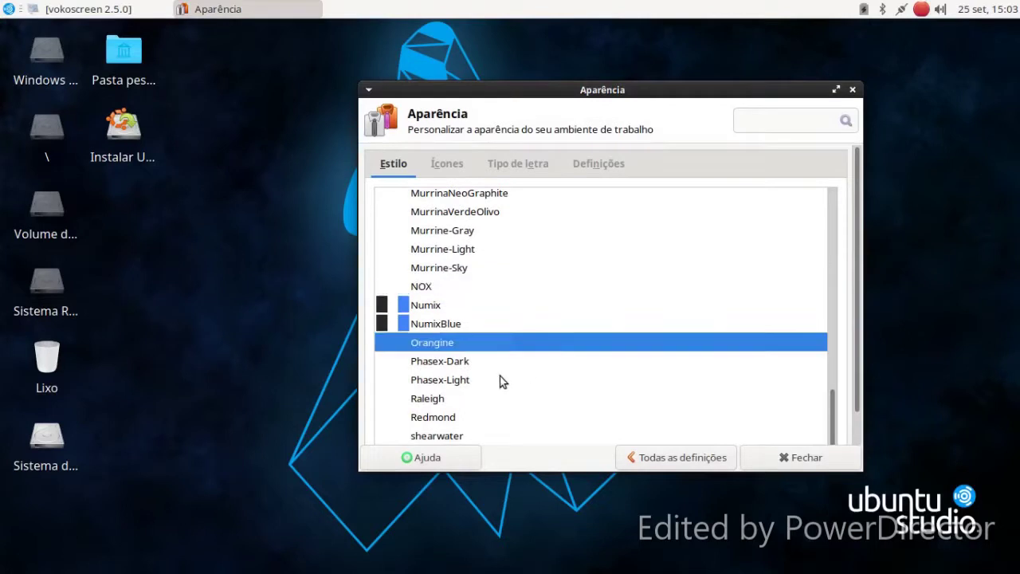
left_click(448, 364)
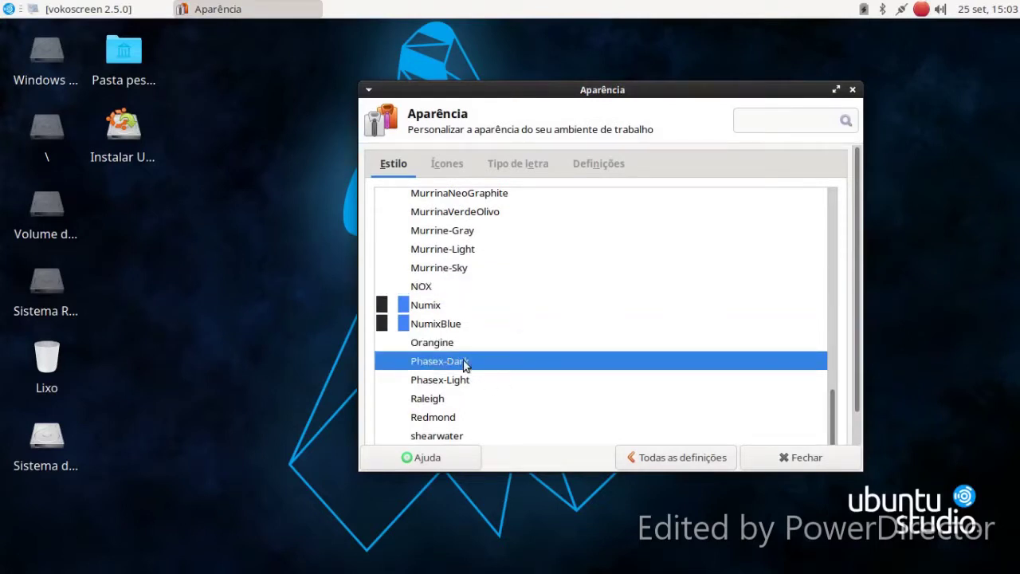
left_click(9, 9)
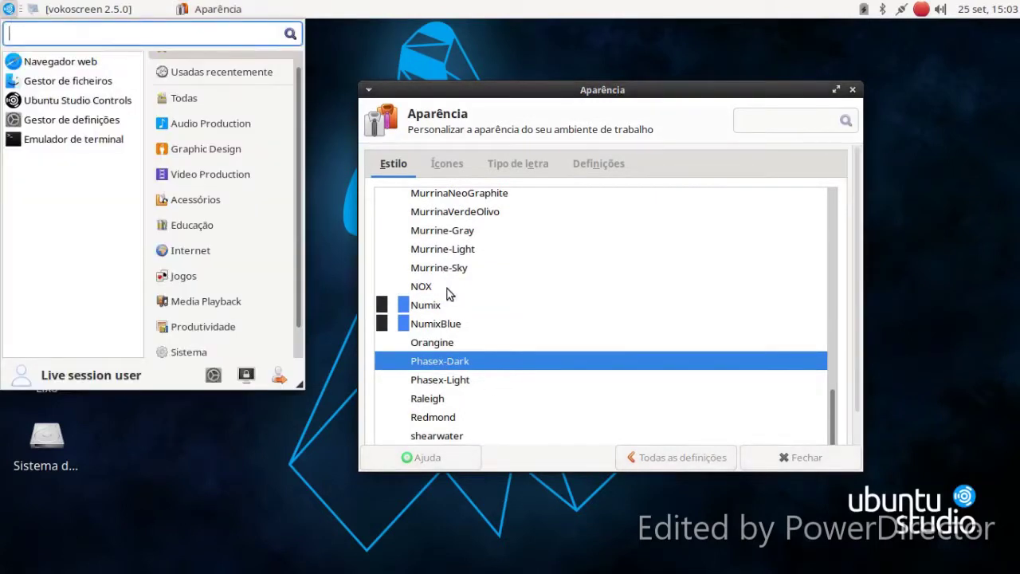
- Apply the Adwaita-escuro style, check its look in the applications menu, and close the Appearance settings
left_click(524, 325)
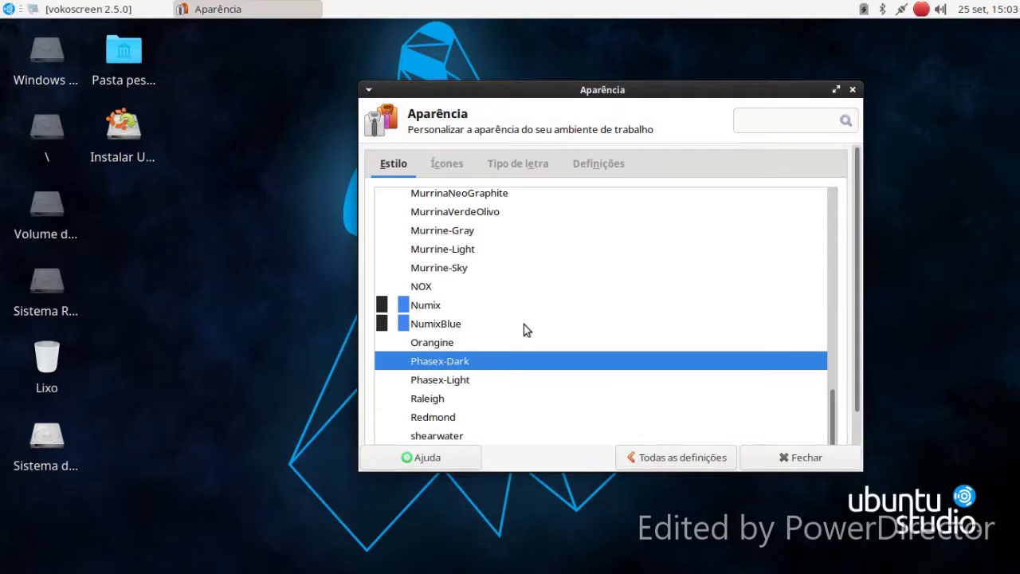
left_click(460, 435)
scroll(488, 345, "up", 2)
scroll(489, 345, "up", 10)
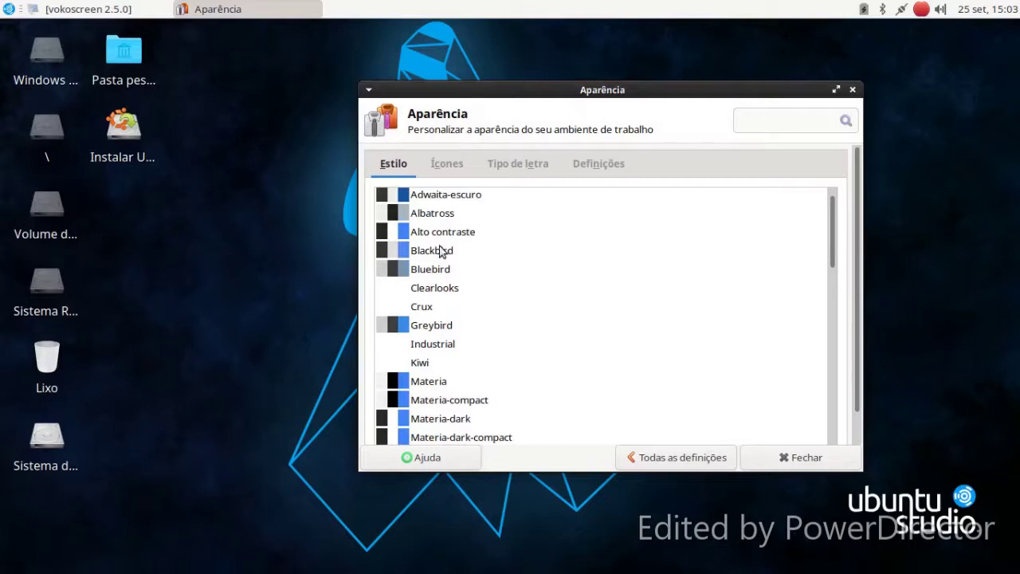
left_click(438, 199)
left_click(9, 12)
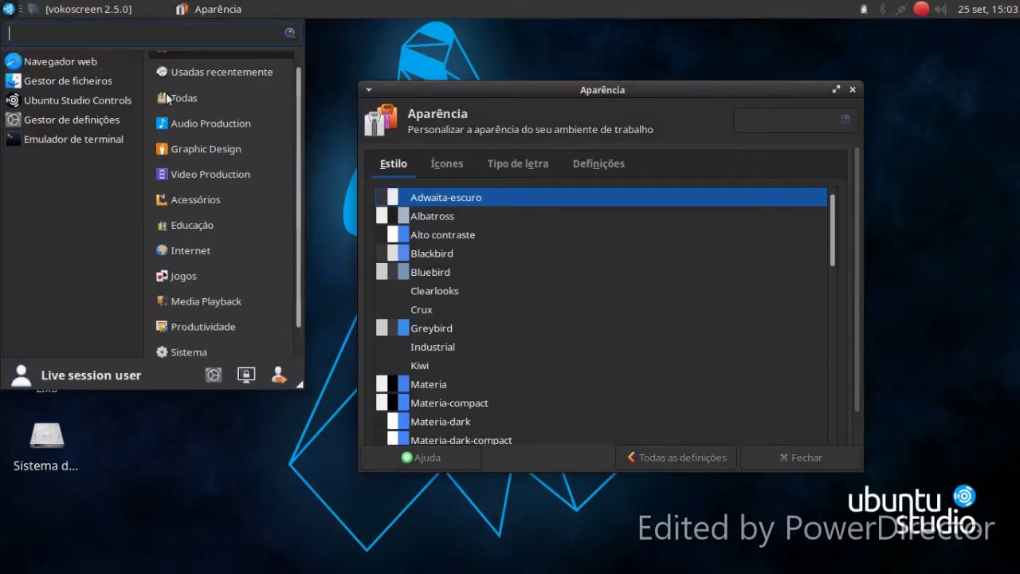
left_click(871, 123)
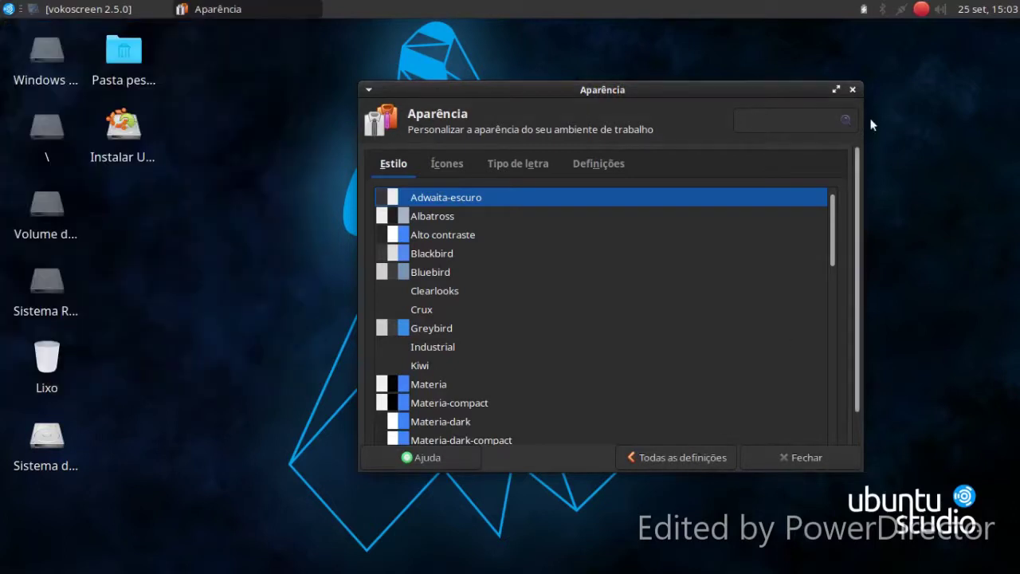
left_click(853, 90)
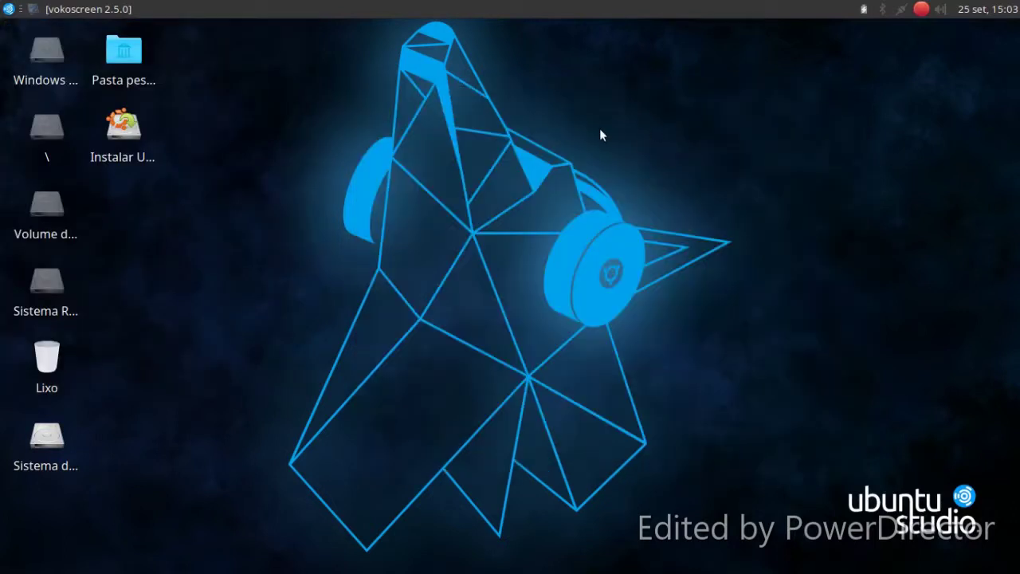
- Launch LADI Player from the Audio Production applications and close its window
left_click(10, 10)
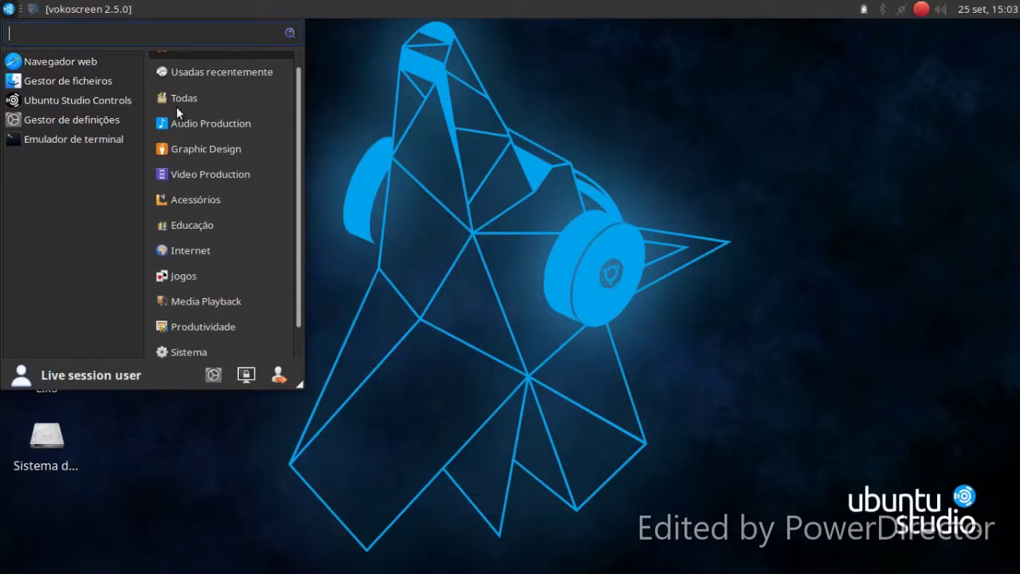
left_click(211, 122)
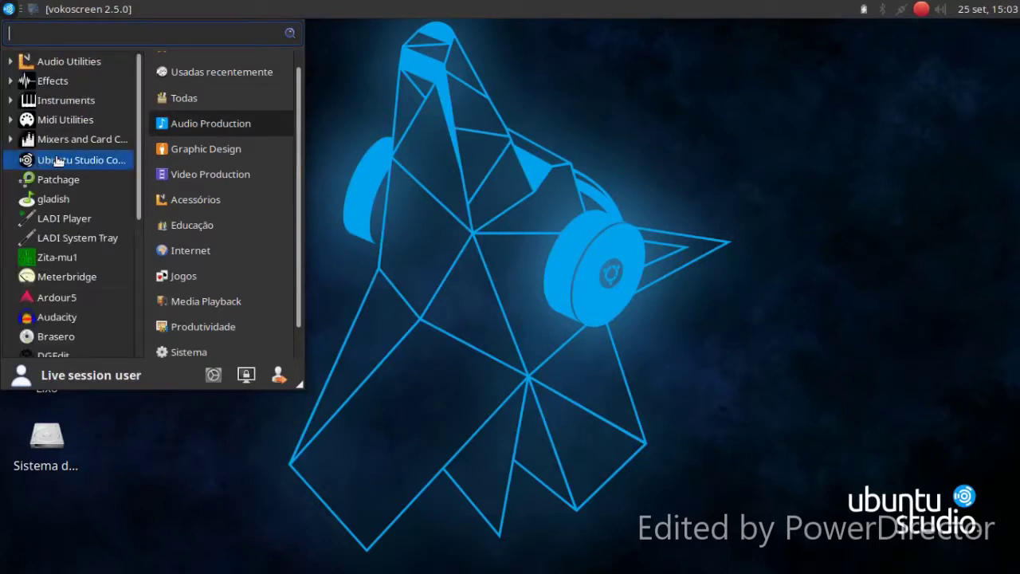
left_click(100, 218)
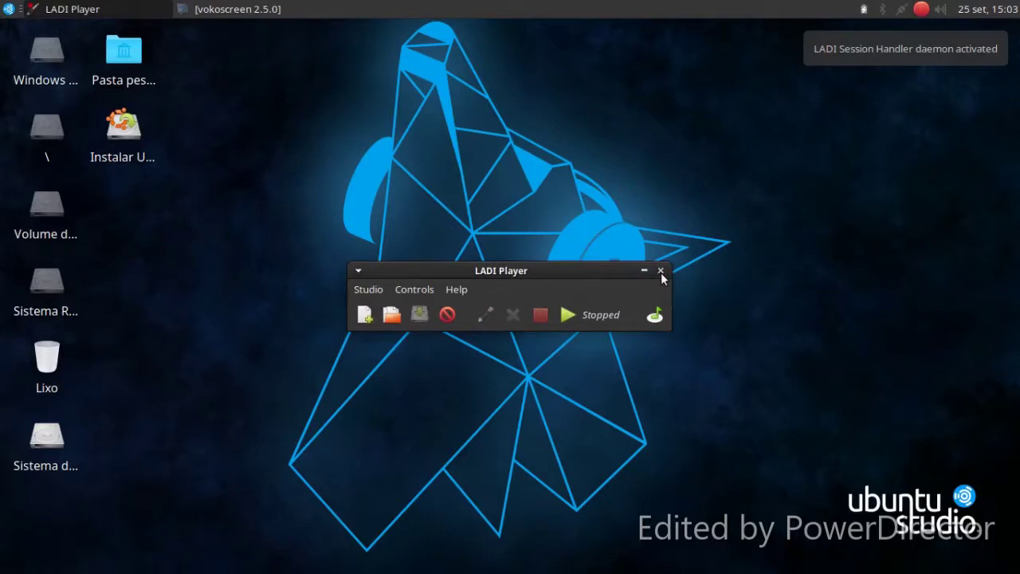
left_click(661, 271)
- Browse the Media Playback and Video Production applications, and launch Blender from the Graphic Design category
left_click(5, 11)
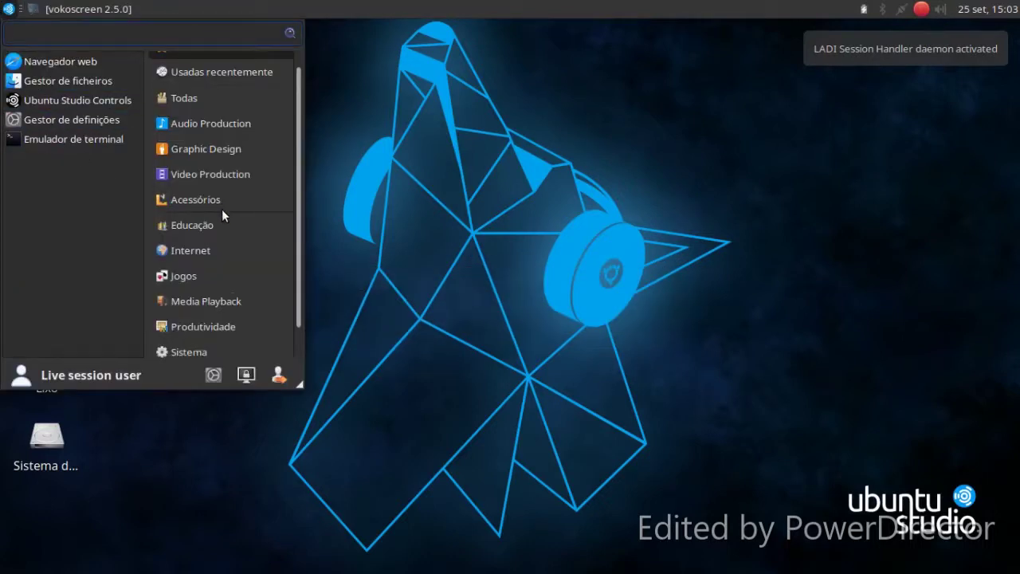
scroll(222, 211, "down", 1)
left_click(200, 266)
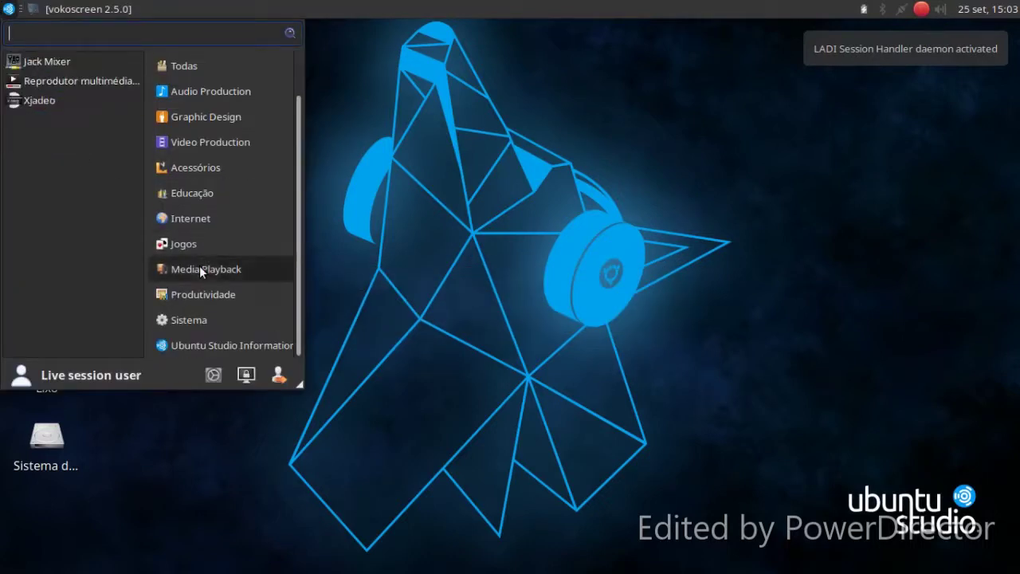
left_click(181, 145)
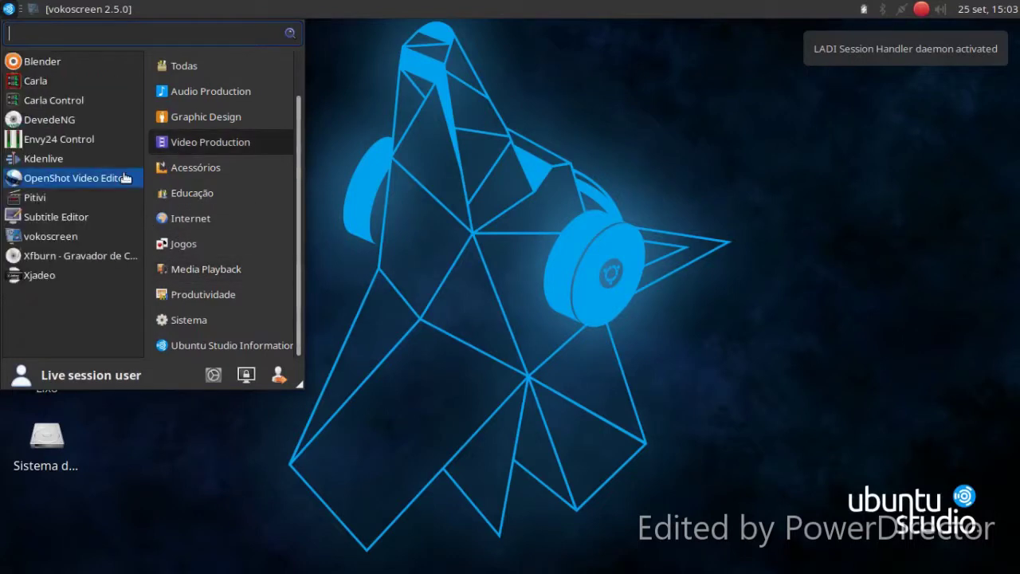
left_click(222, 124)
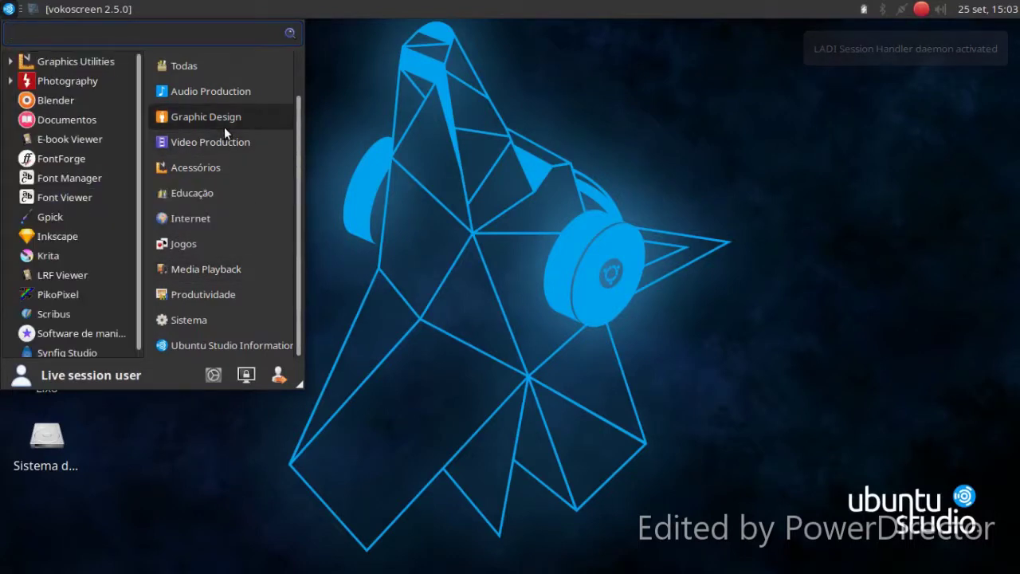
left_click(90, 114)
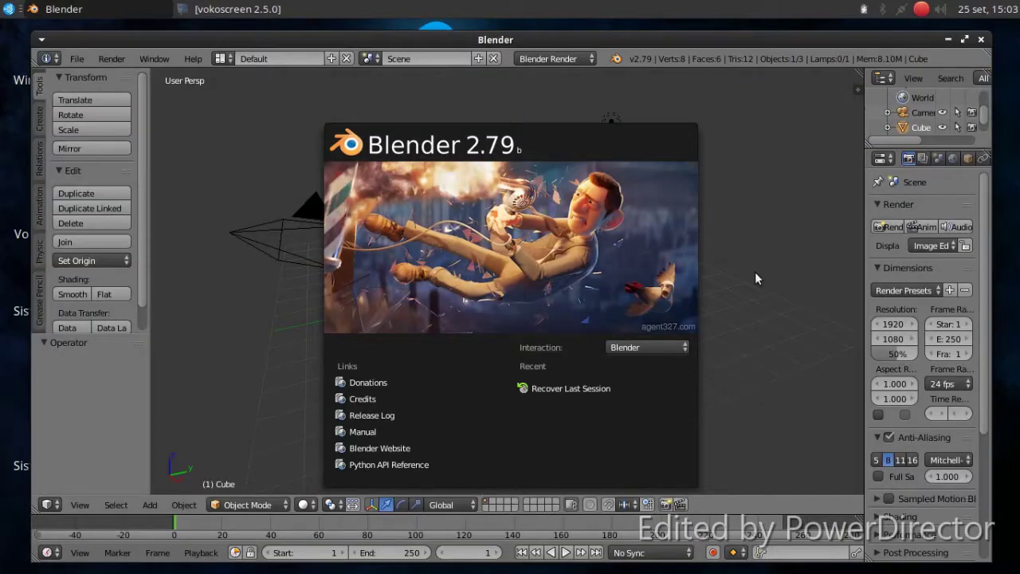
- Dismiss the splash screen and move the default cube about 0.101 along X and about -0.887 along Y
left_click(754, 271)
key("g")
key("x")
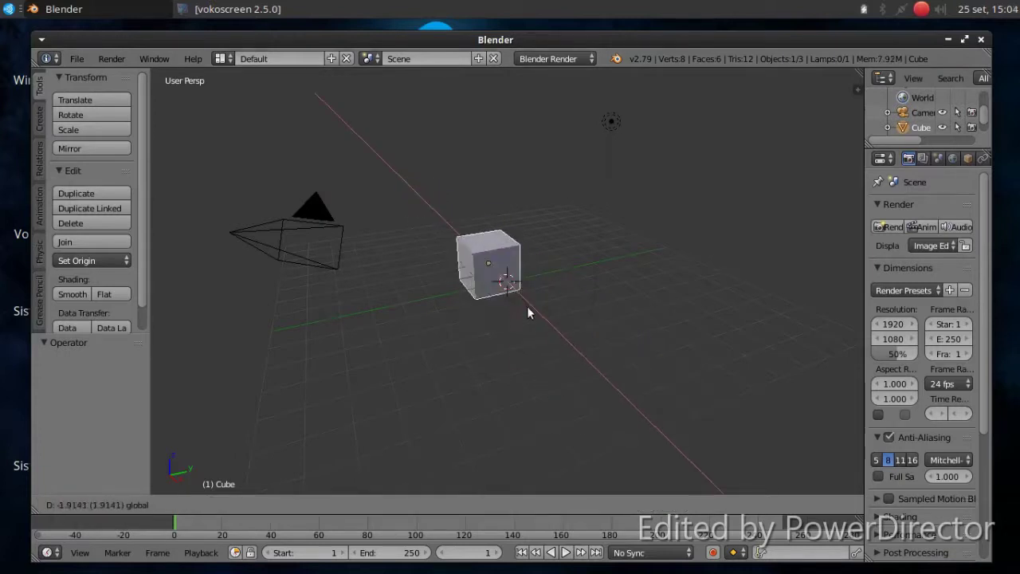
left_click(515, 311)
key("g")
key("y")
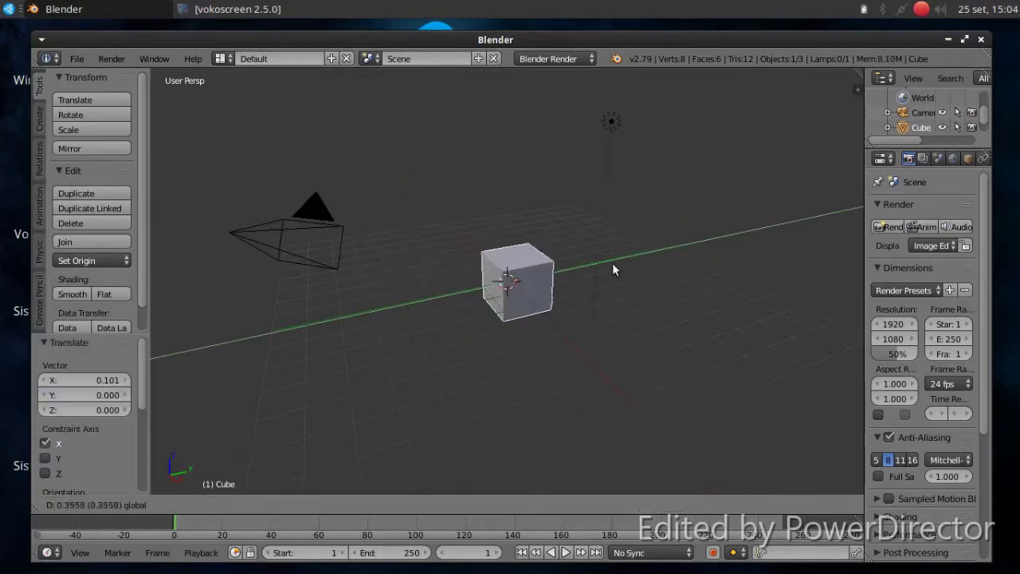
left_click(518, 280)
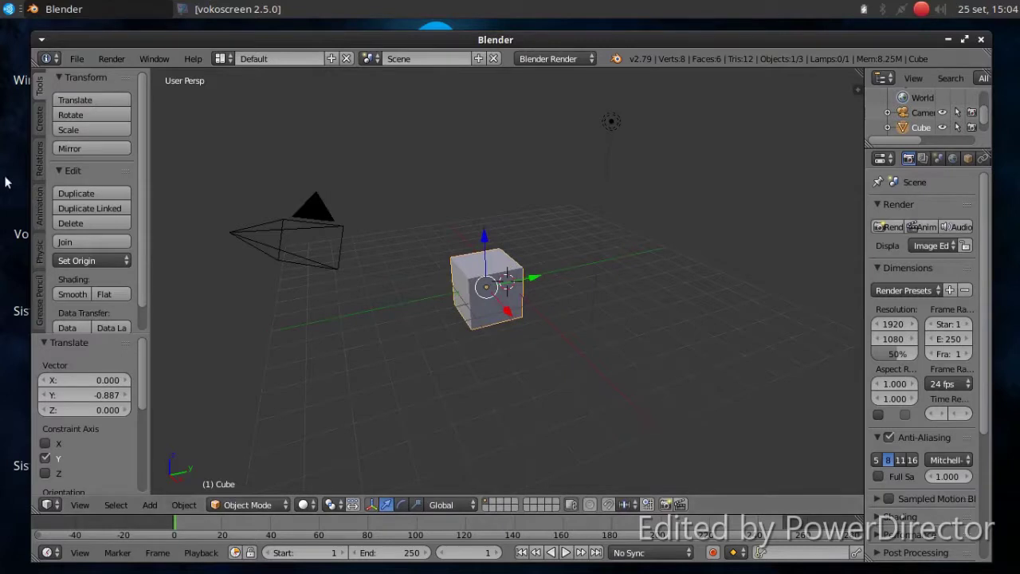
- Look over the tools for adding primitives and for managing object relations
left_click(39, 126)
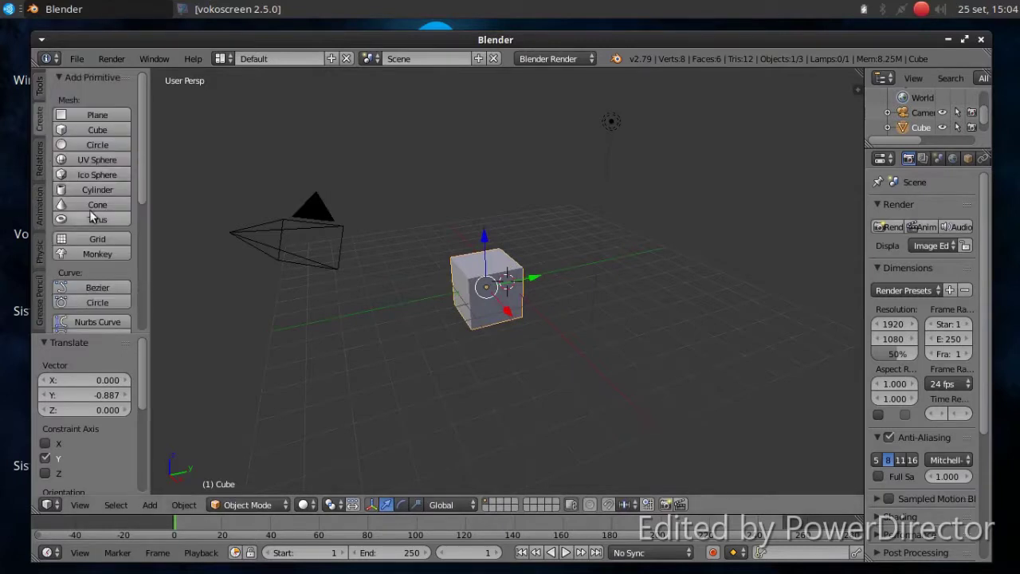
left_click(40, 162)
left_click(44, 128)
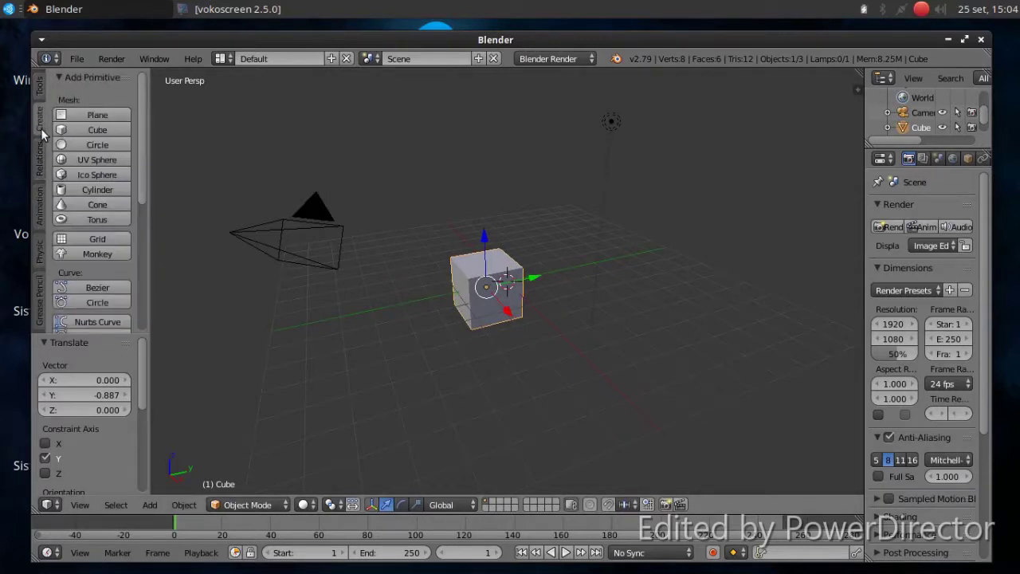
- Switch the cube to Weight Paint mode, look over the Grease Pencil tools, and close Blender
left_click(255, 506)
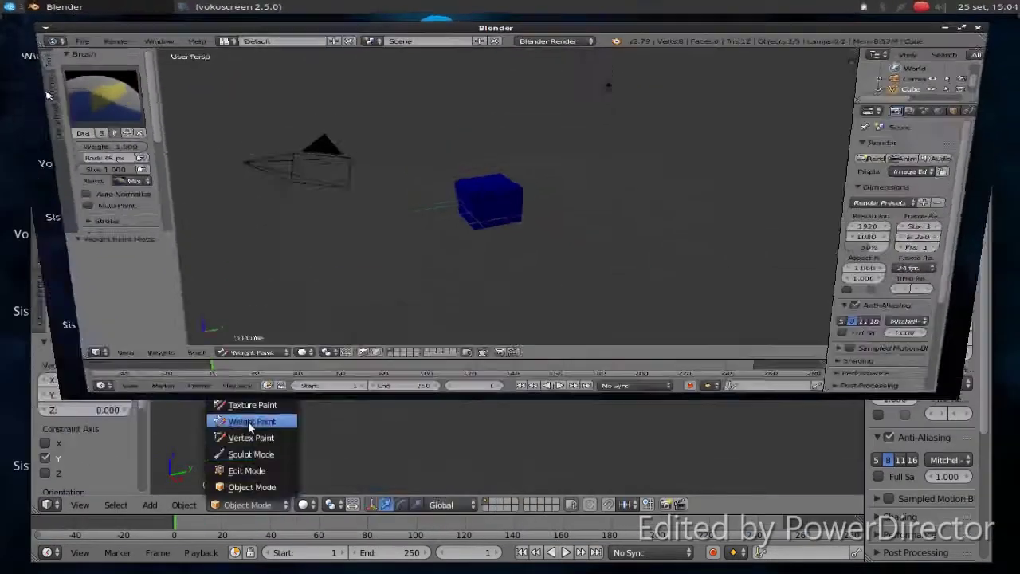
left_click(252, 420)
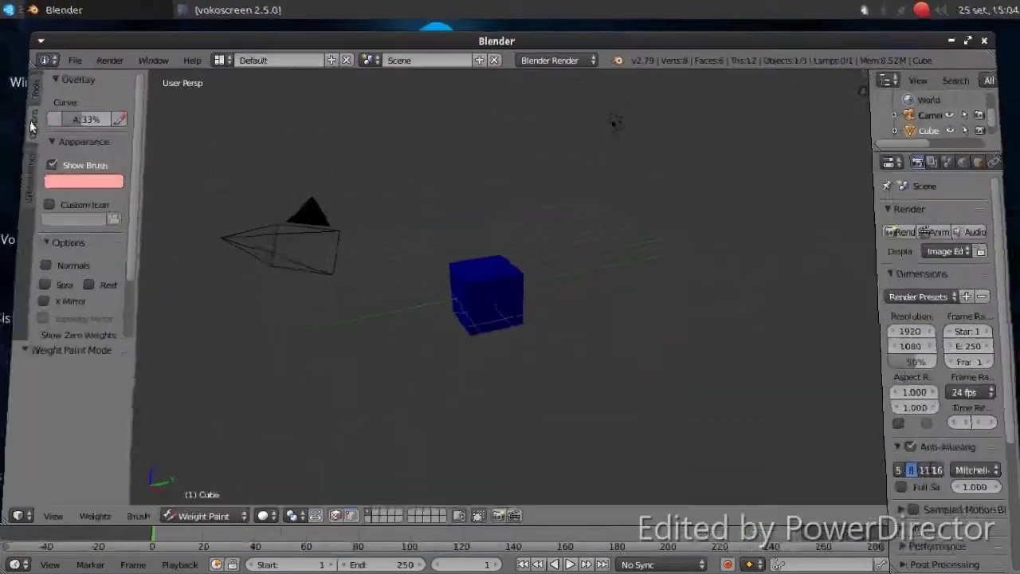
left_click(37, 159)
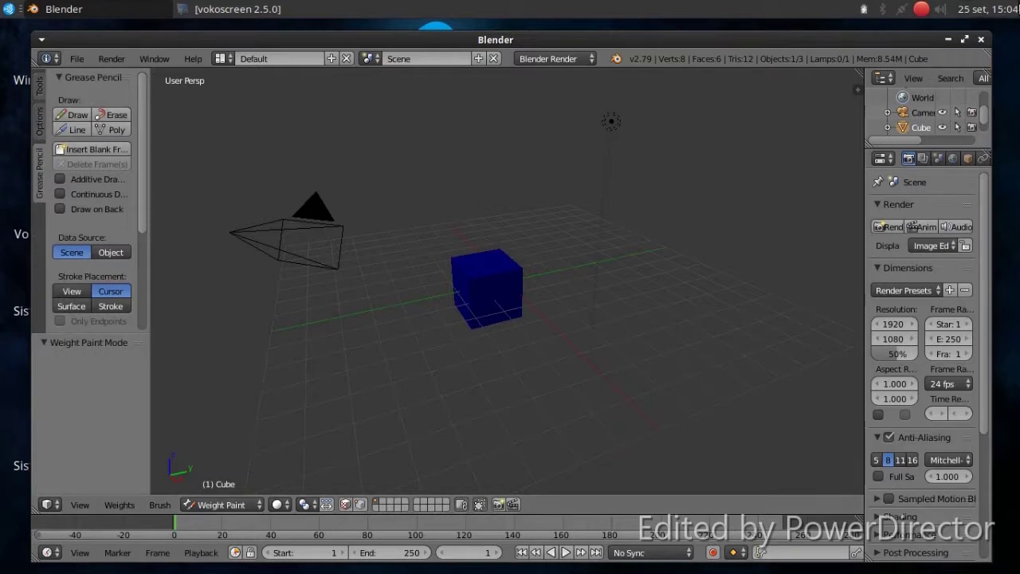
left_click(982, 40)
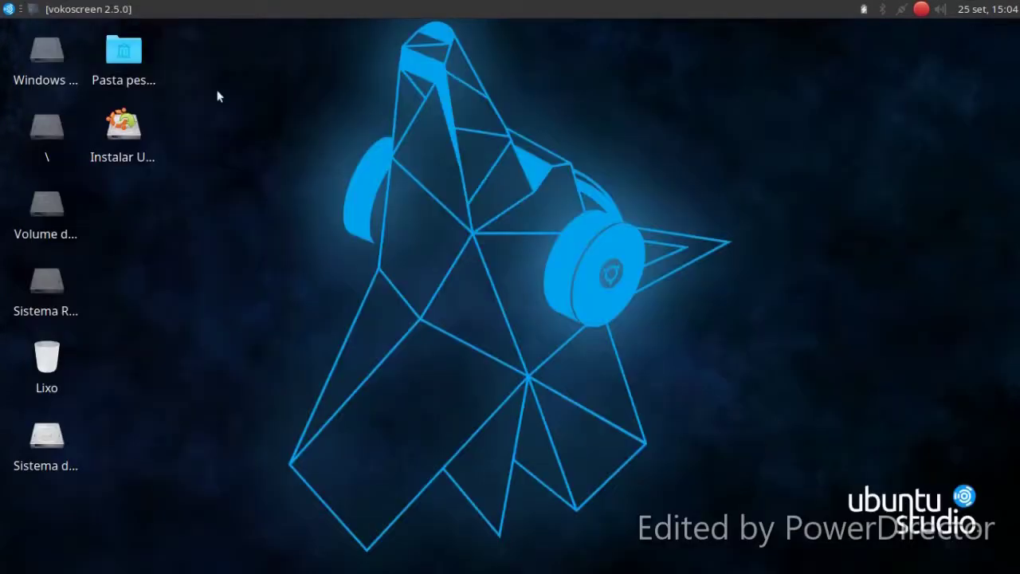
- Launch the Firefox browser from the Internet applications
left_click(10, 9)
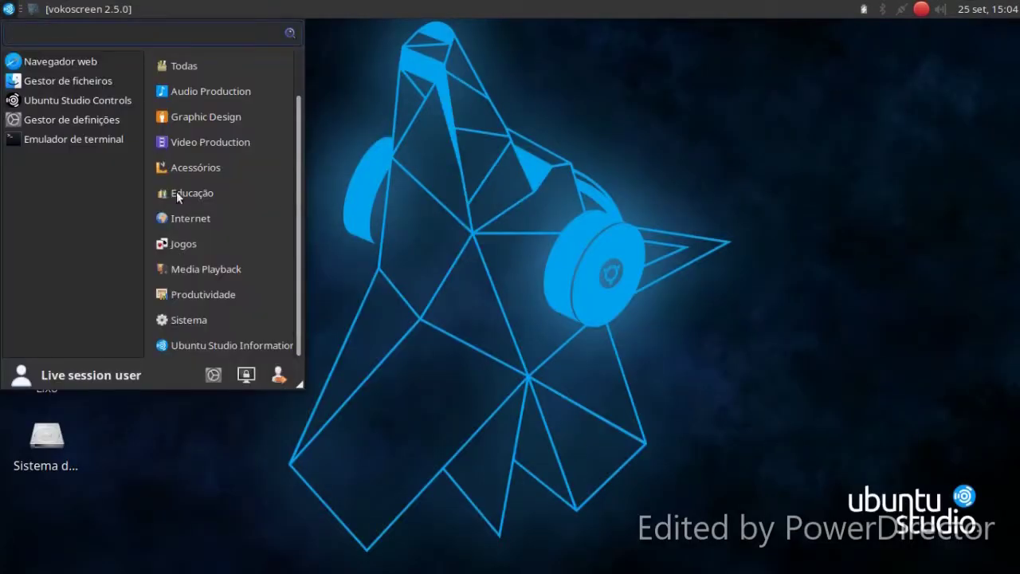
left_click(179, 217)
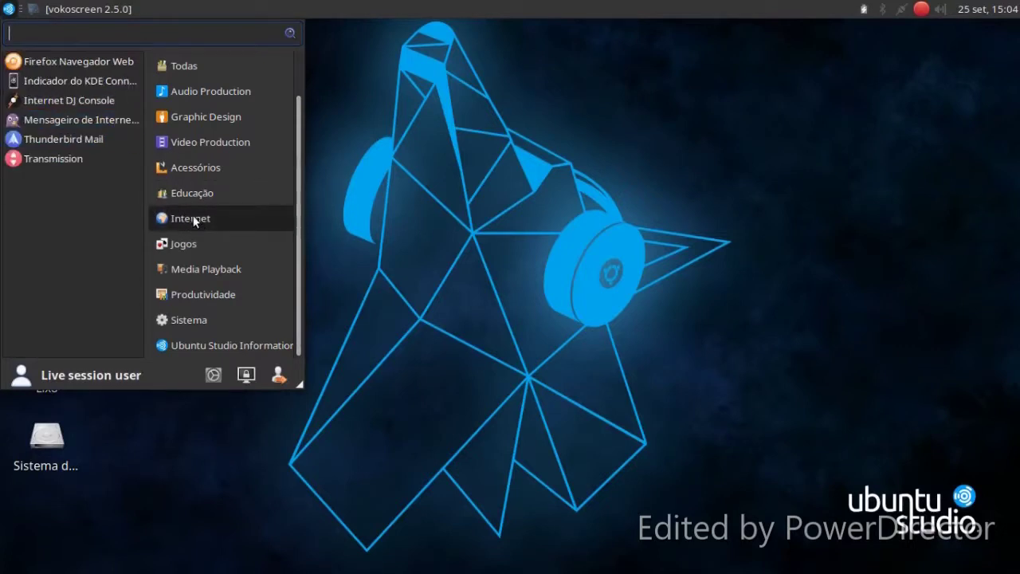
left_click(86, 66)
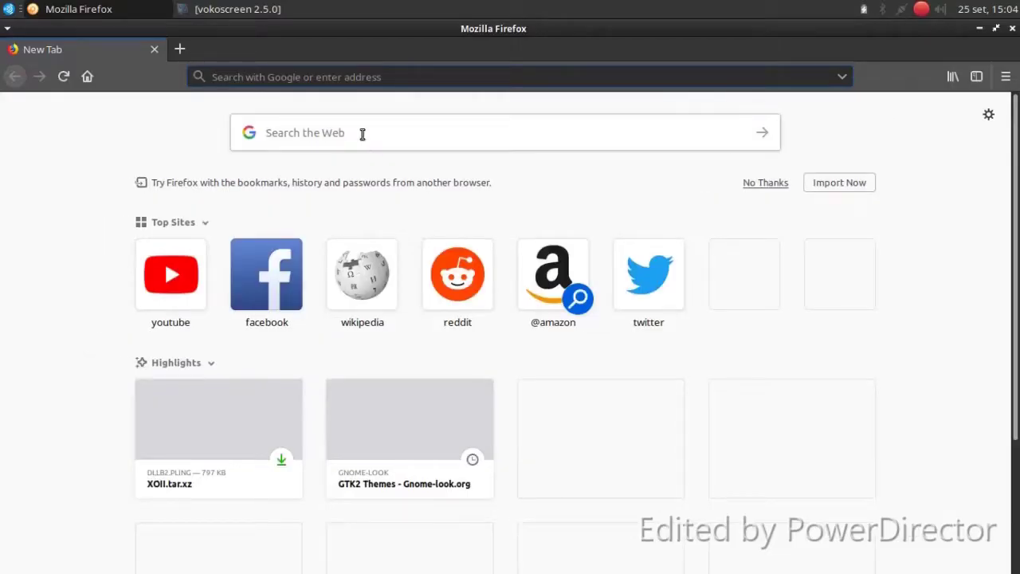
- Search the web for "wallpaper mac" and show the image results
left_click(362, 134)
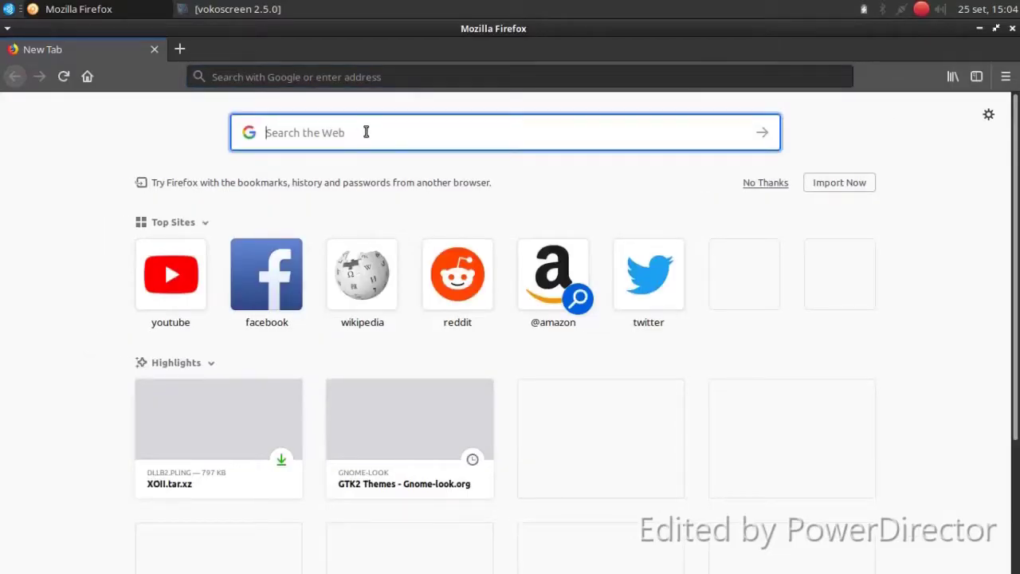
type("walpw")
key("Down")
type("ma")
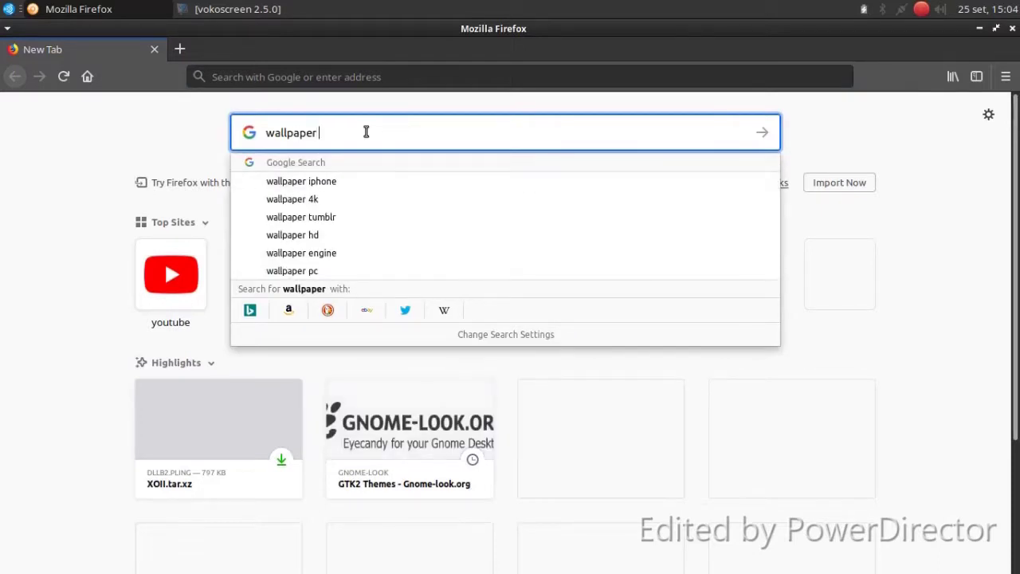
type("c")
key("Return")
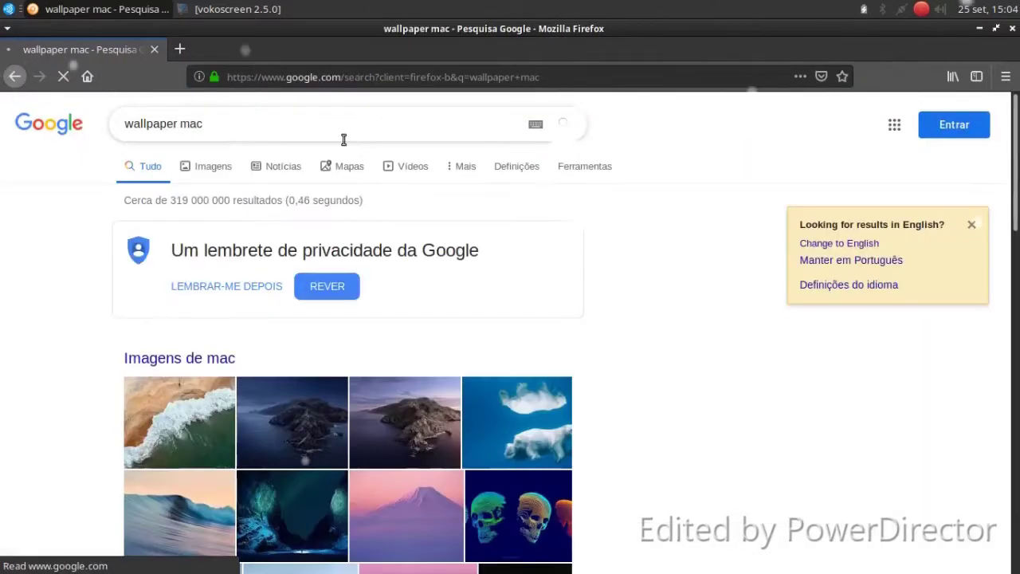
left_click(200, 170)
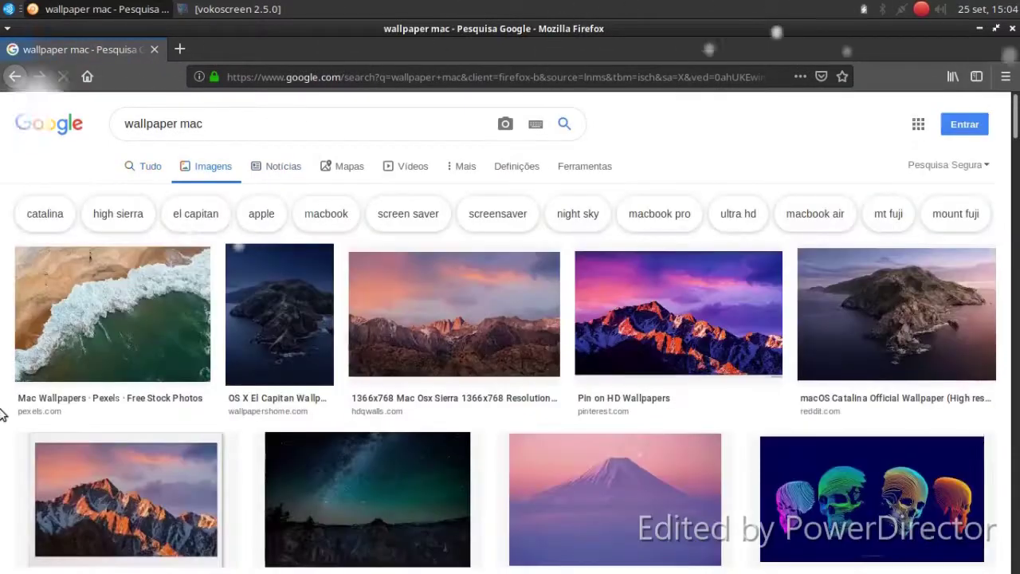
- Find the mactrast.com Sunset Boulevard wallpaper among the image results and save its image to disk
scroll(2, 418, "down", 2)
scroll(2, 418, "down", 1)
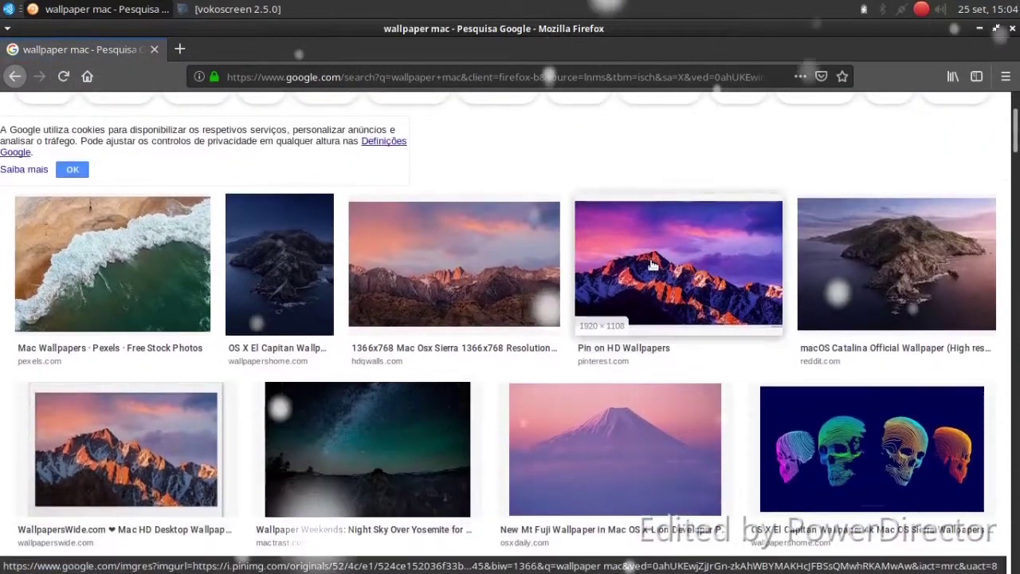
scroll(641, 279, "down", 2)
scroll(642, 280, "down", 7)
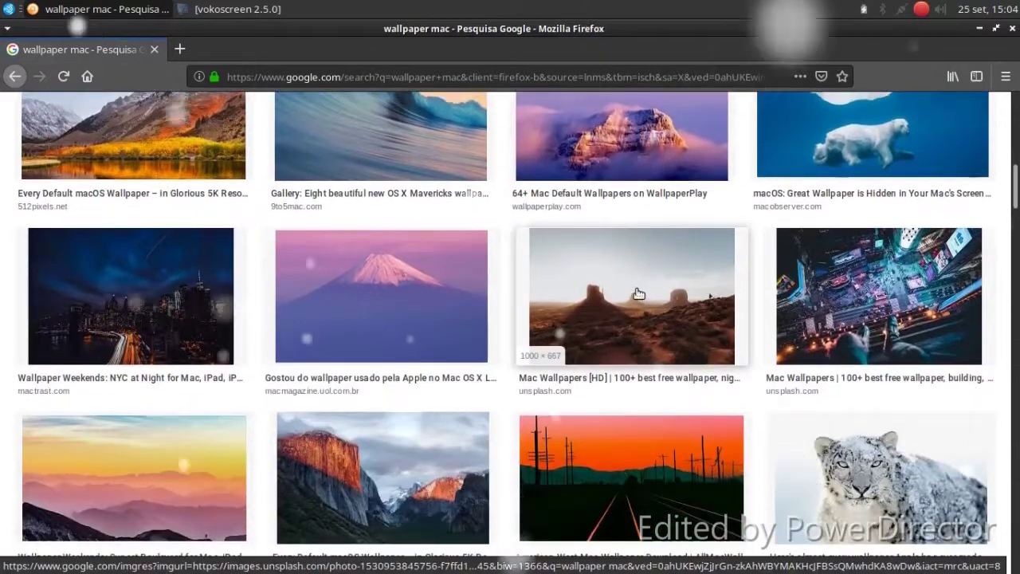
scroll(455, 289, "down", 2)
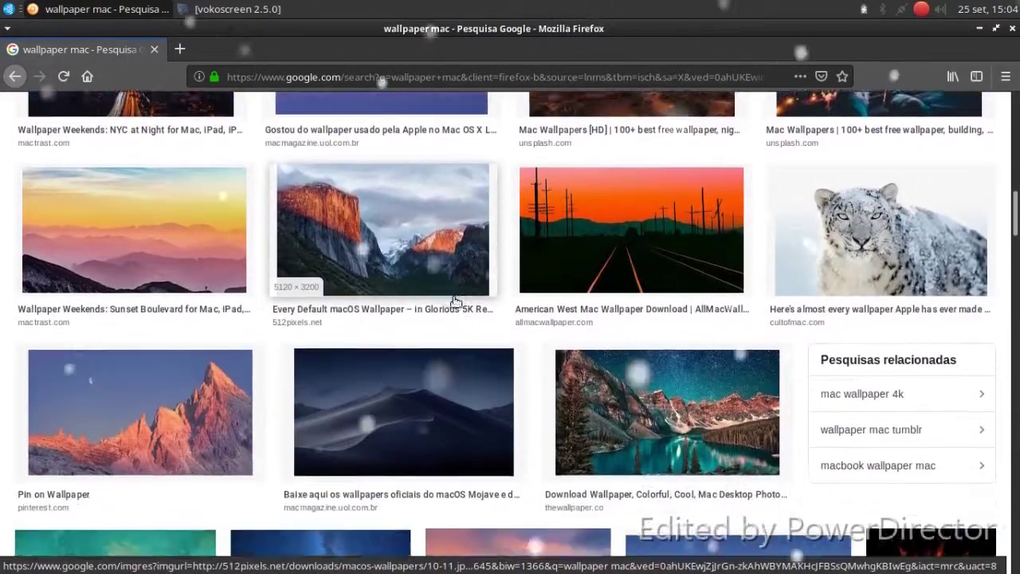
left_click(205, 163)
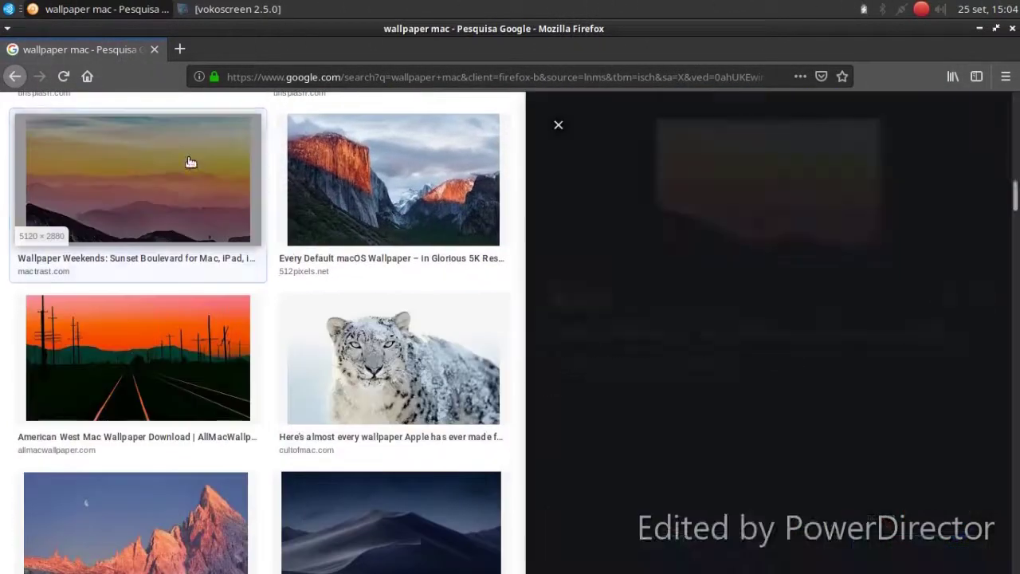
right_click(802, 187)
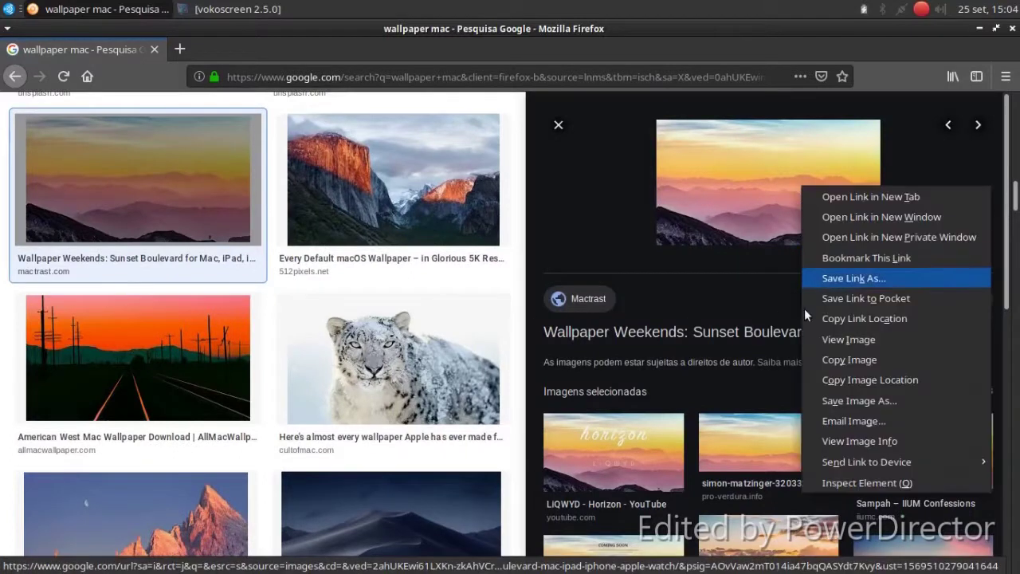
left_click(822, 400)
left_click(882, 562)
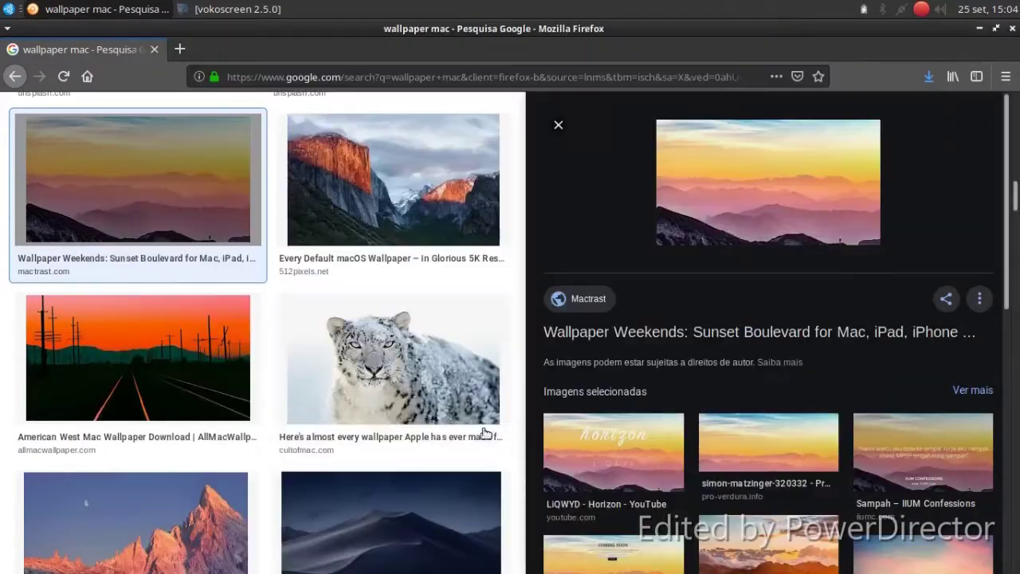
- Save the Pinterest "Pin on Wallpaper" mountain image from the results to disk and close Firefox
scroll(117, 269, "down", 4)
left_click(98, 215)
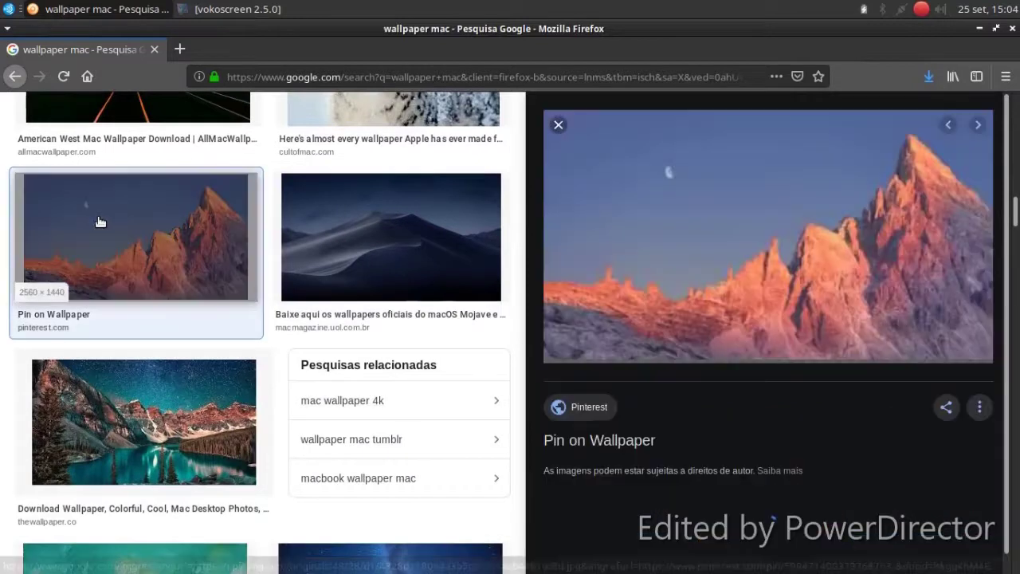
right_click(733, 255)
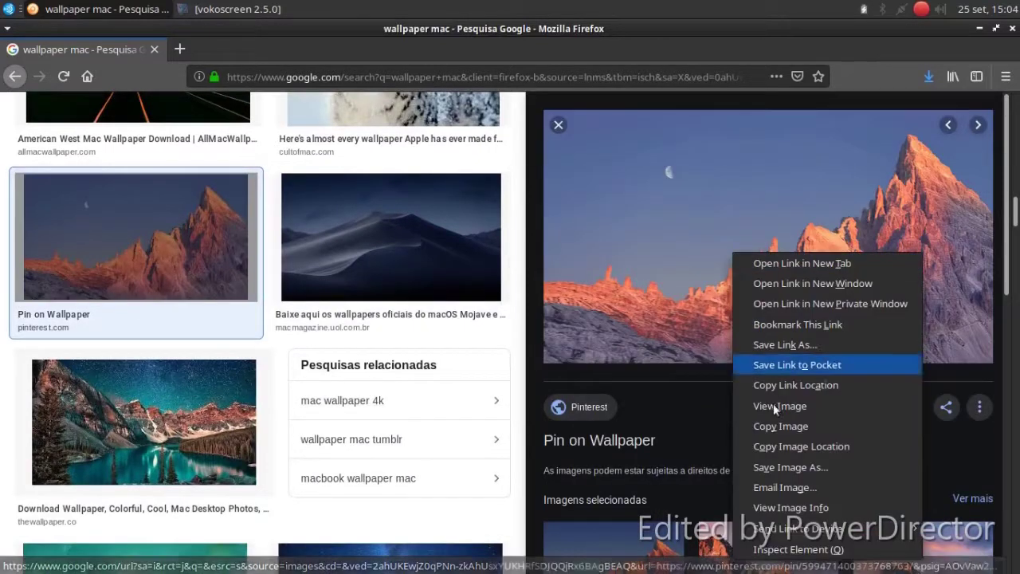
left_click(776, 467)
left_click(895, 553)
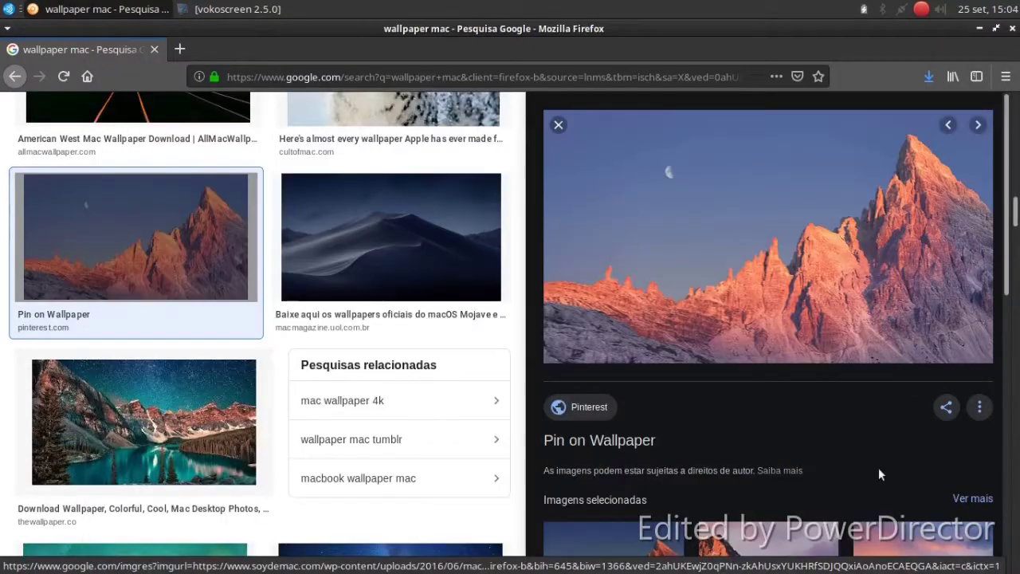
left_click(1013, 29)
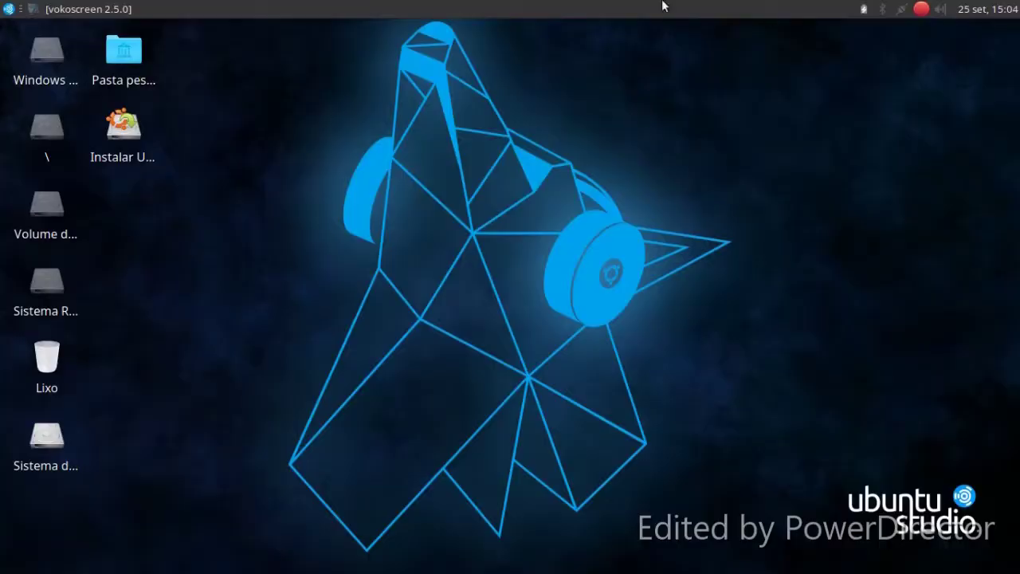
- Set the downloaded mountain image in the Transferências folder as the desktop wallpaper and close the file manager
double_click(116, 49)
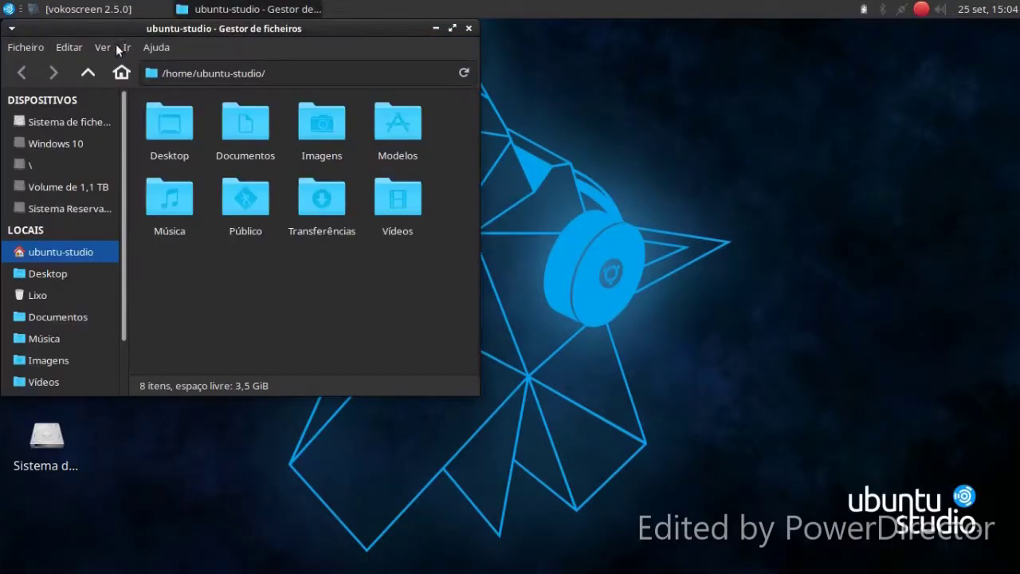
double_click(319, 200)
right_click(294, 119)
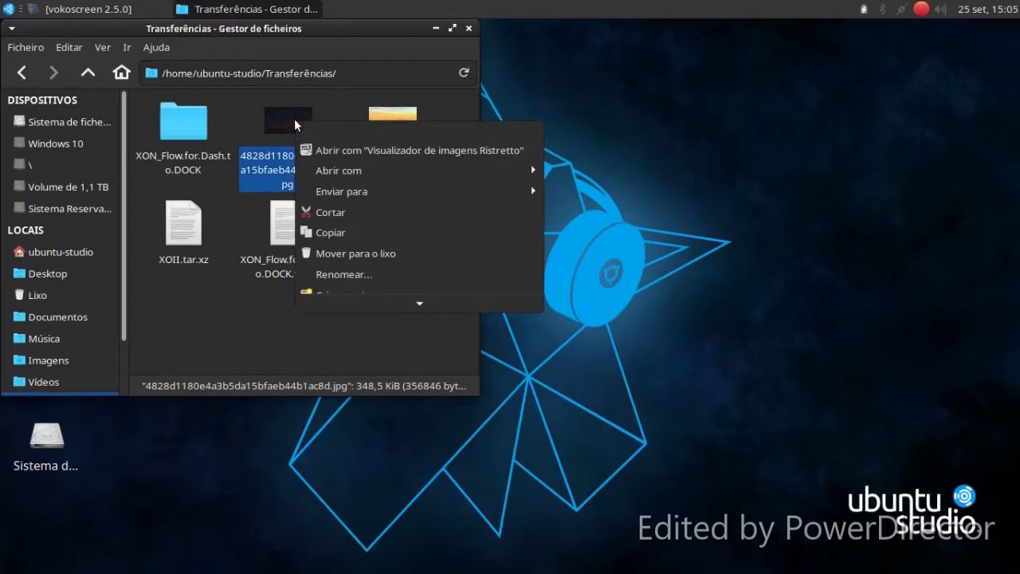
scroll(355, 208, "down", 2)
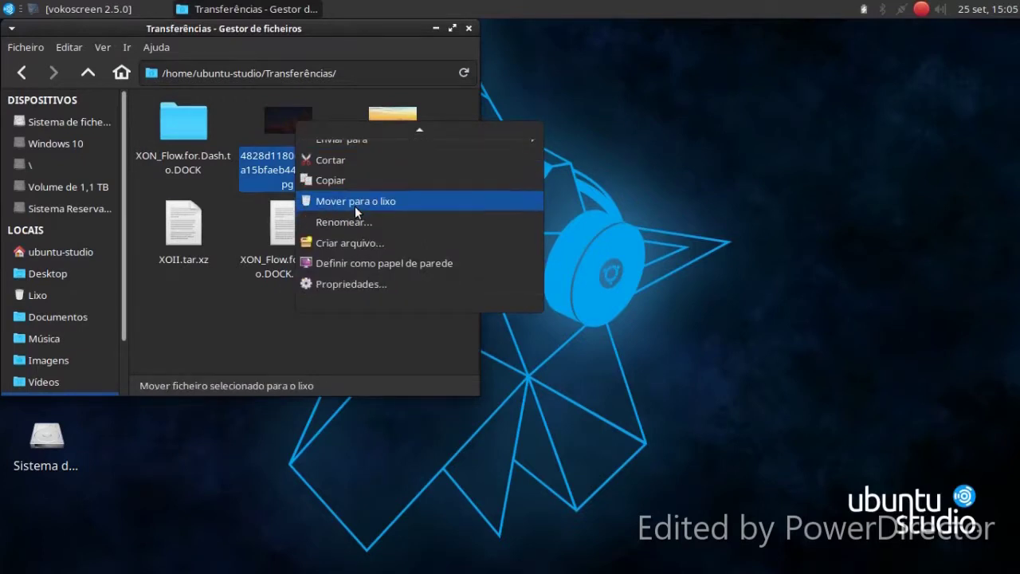
left_click(366, 263)
left_click(469, 29)
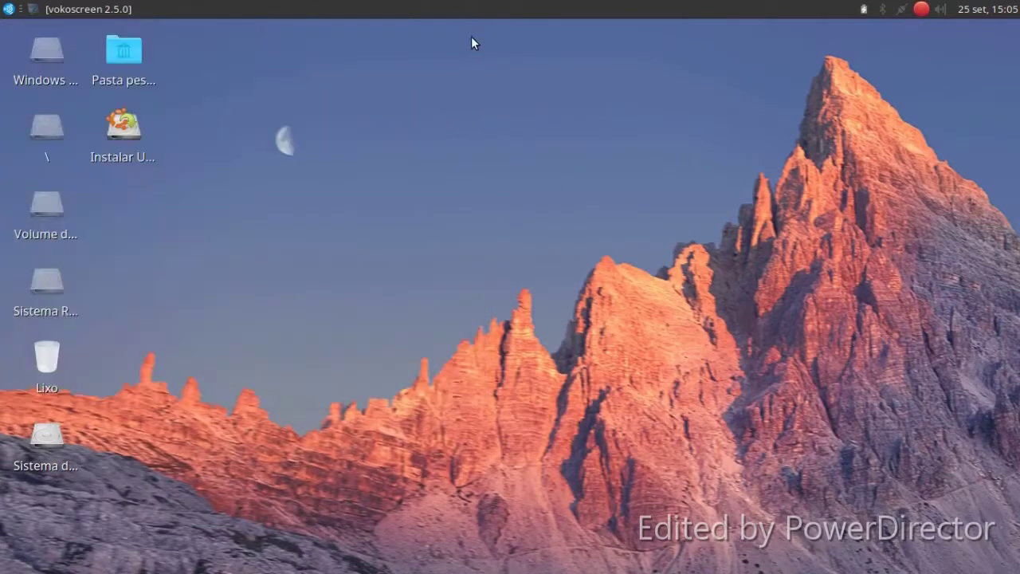
- Open the settings manager, view the Ecrã display settings, and return to the full settings list
left_click(8, 9)
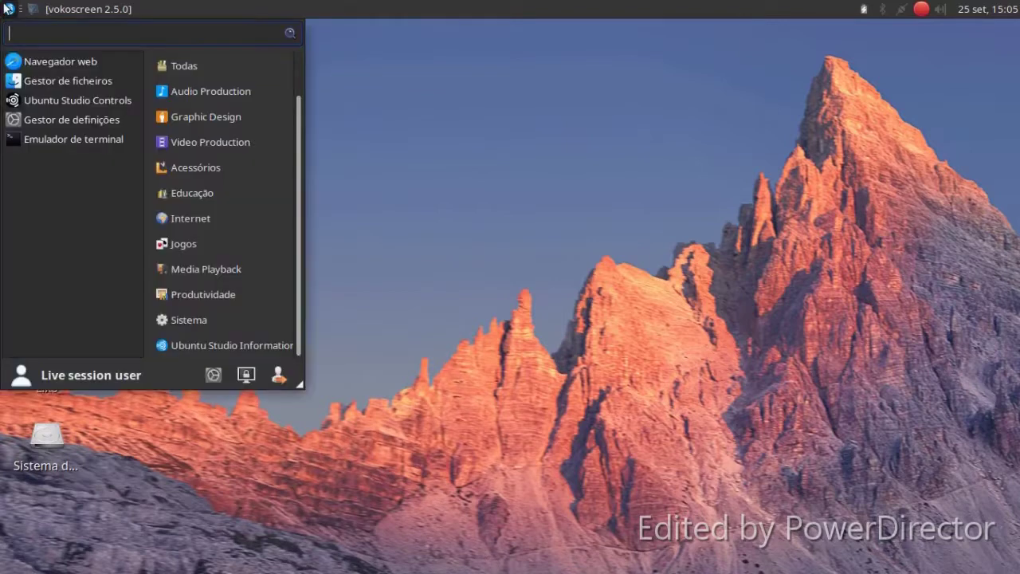
left_click(77, 119)
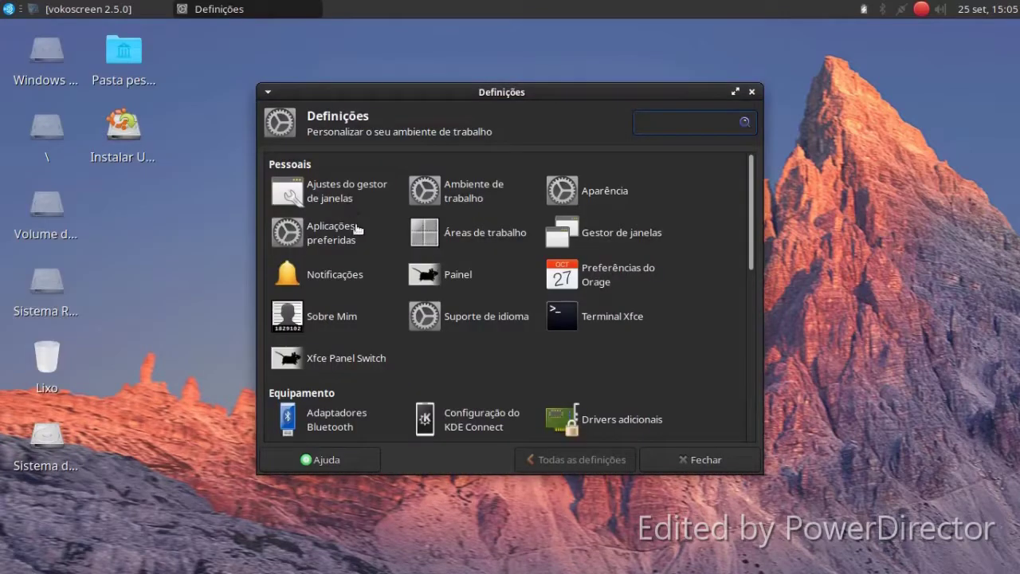
scroll(356, 229, "down", 6)
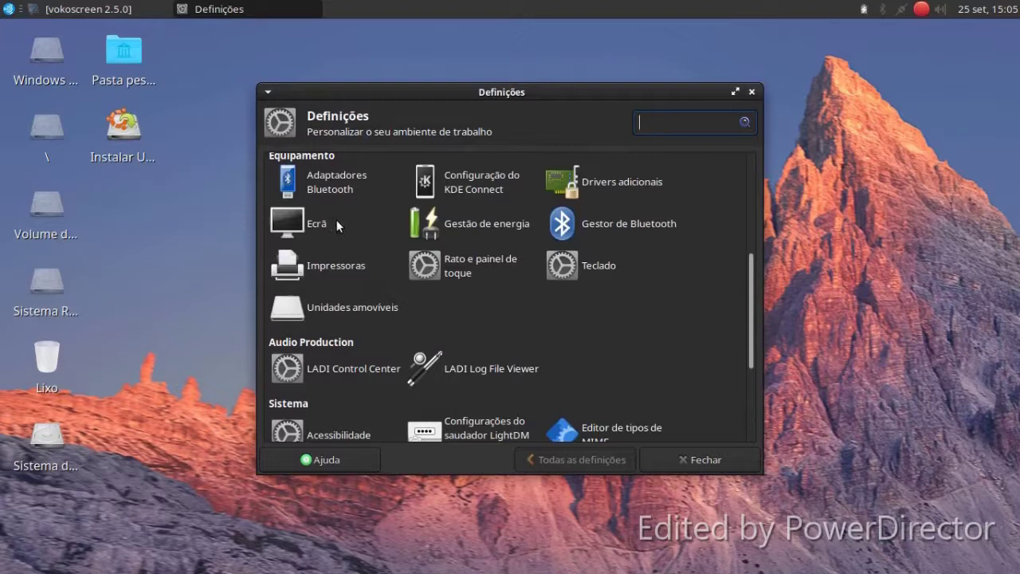
left_click(317, 224)
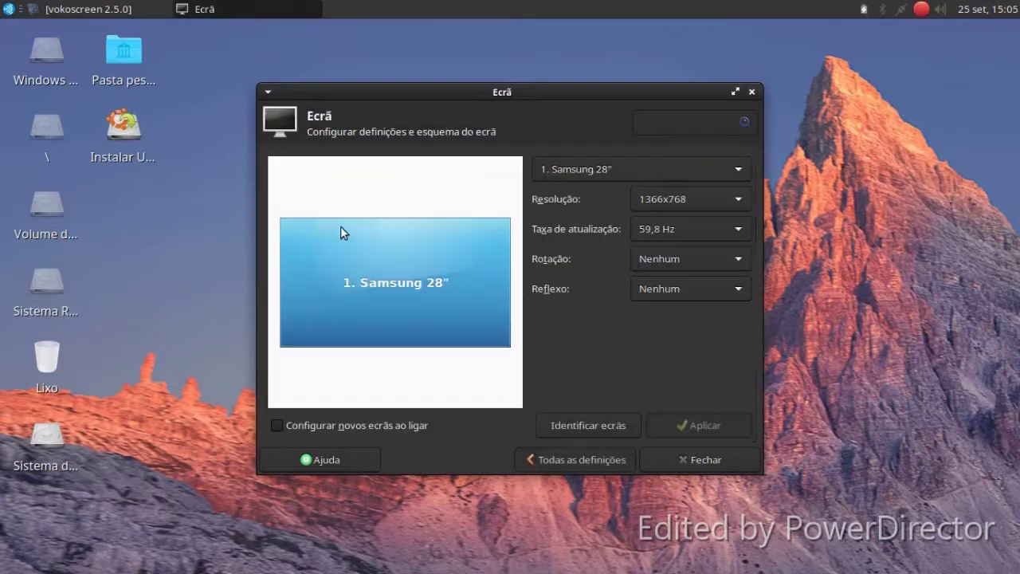
left_click(620, 461)
- View the Software e atualizações sources from the Outras settings group and close its window
scroll(496, 383, "down", 5)
scroll(498, 370, "down", 1)
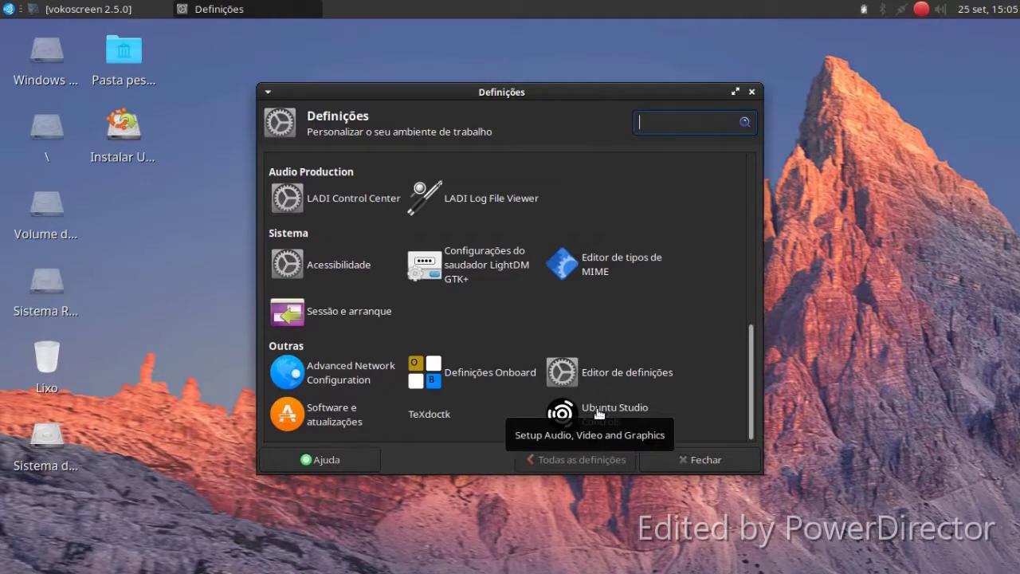
left_click(363, 413)
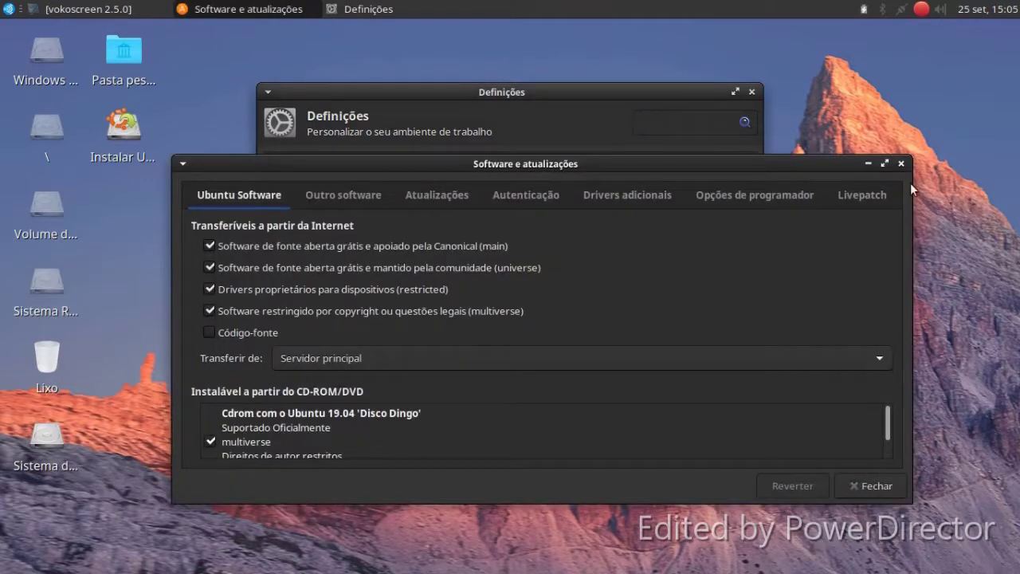
left_click(902, 163)
- Launch the Minas game from the Jogos applications, close the settings manager, move the game window toward the screen center, and close it
left_click(28, 9)
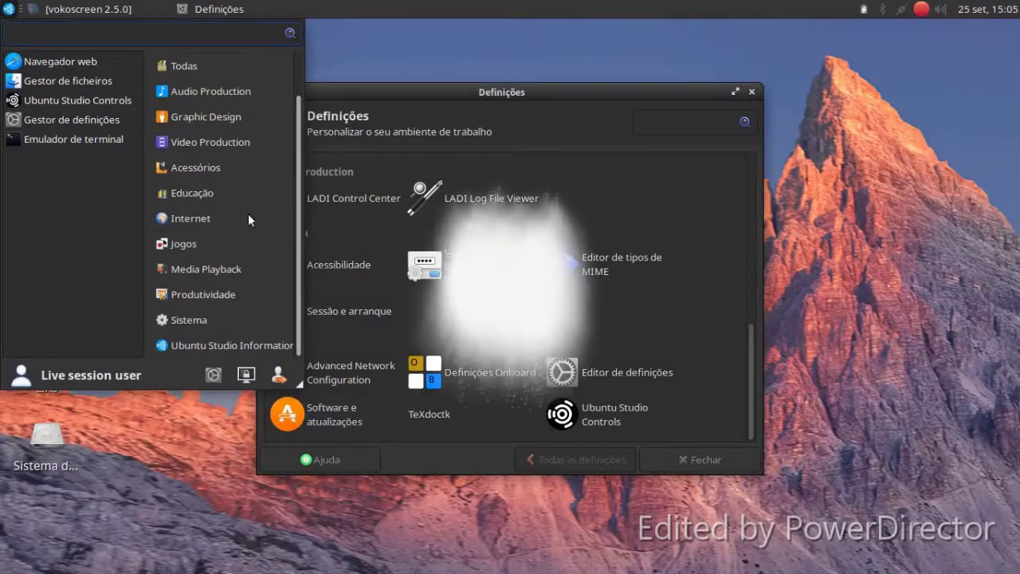
left_click(223, 168)
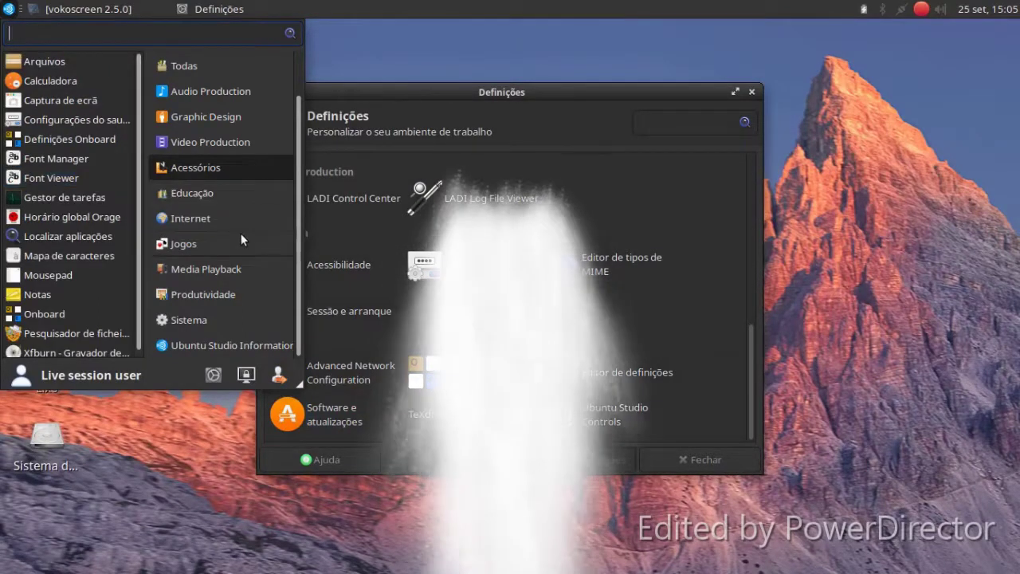
left_click(239, 241)
left_click(65, 69)
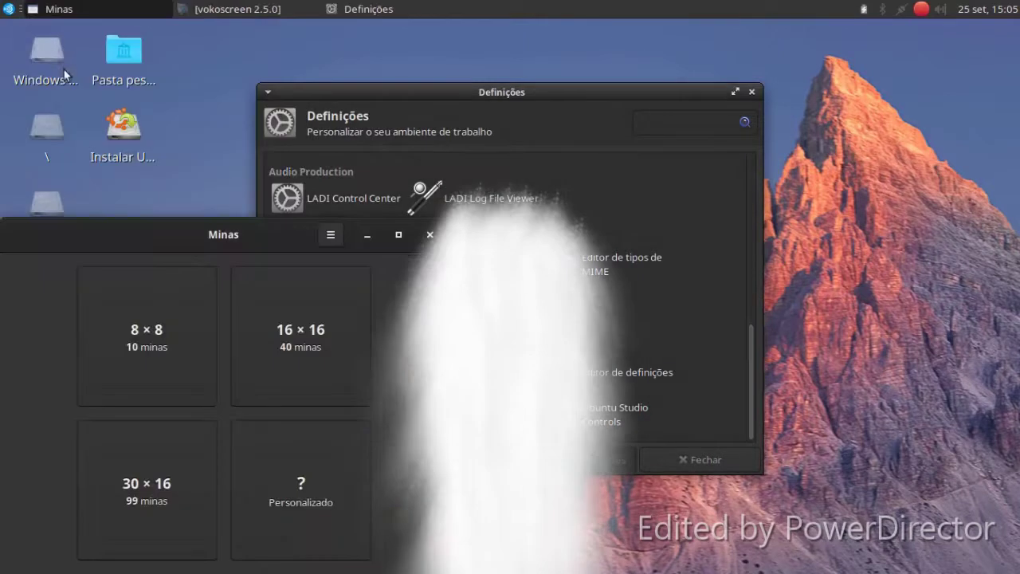
left_click(752, 92)
left_click_drag(164, 218, 525, 161)
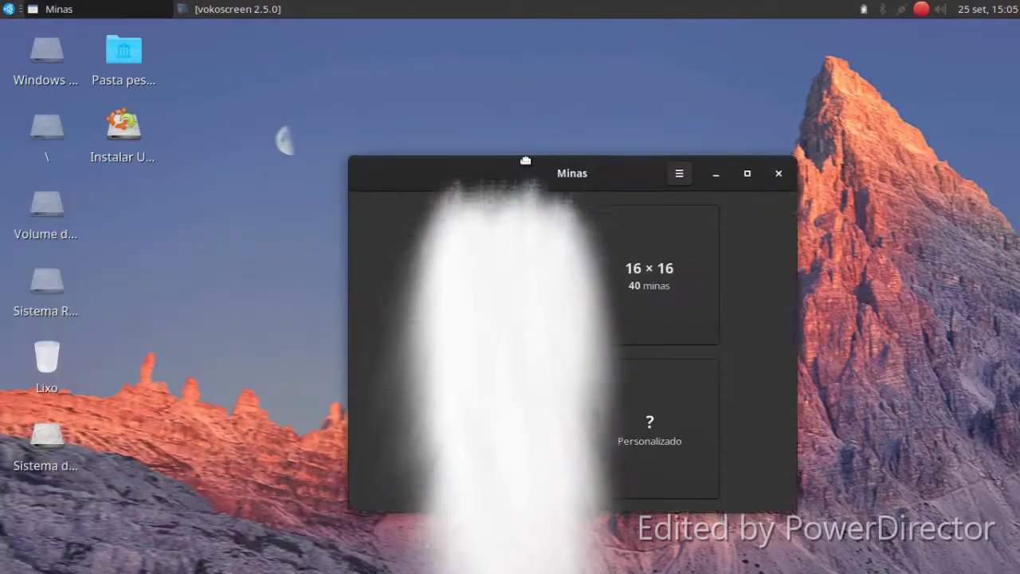
left_click(781, 172)
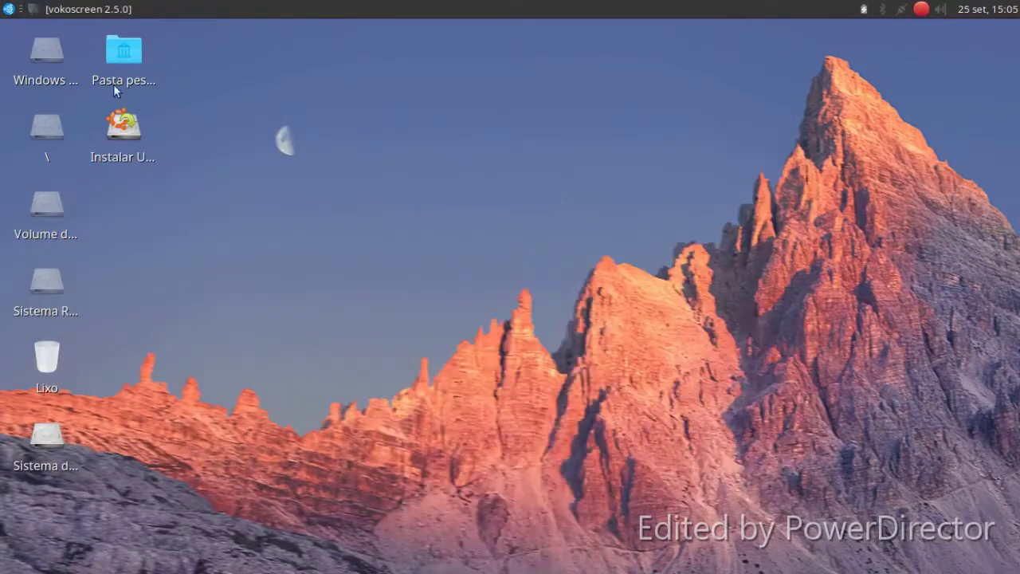
- Look through the Acessórios and Sistema applications, open the Software store's front page, and close it
left_click(9, 10)
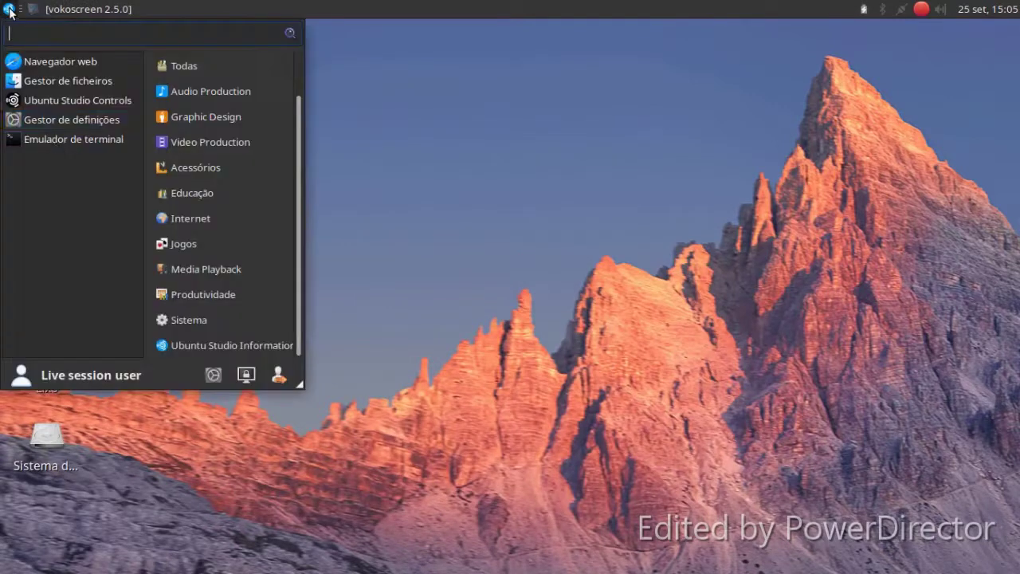
left_click(217, 189)
left_click(209, 165)
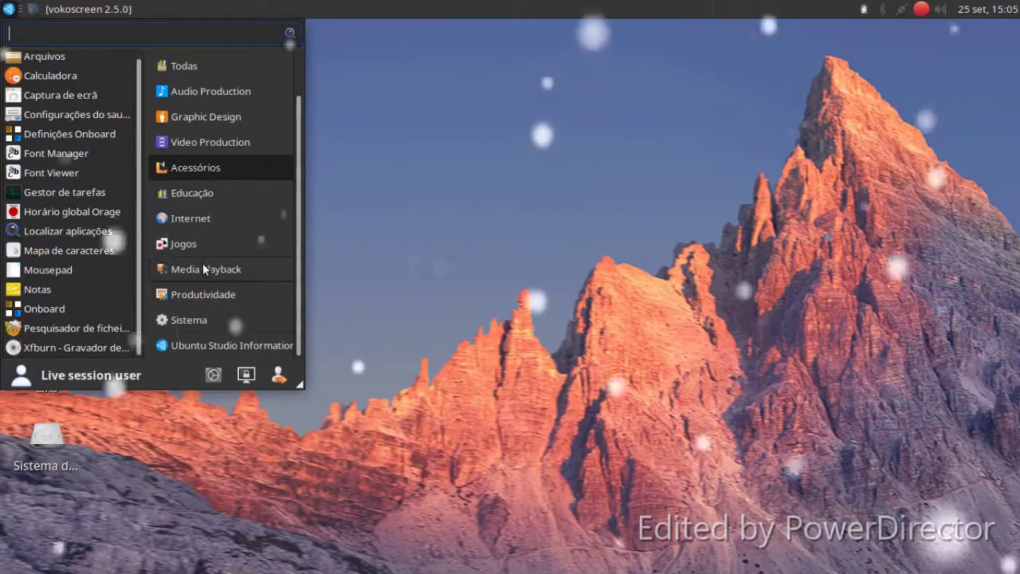
left_click(204, 321)
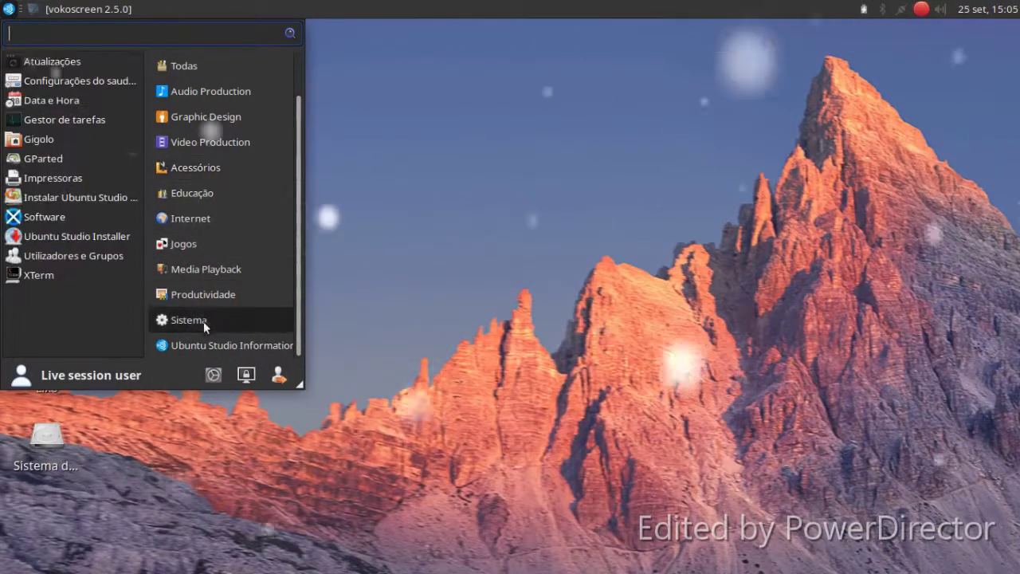
left_click(54, 217)
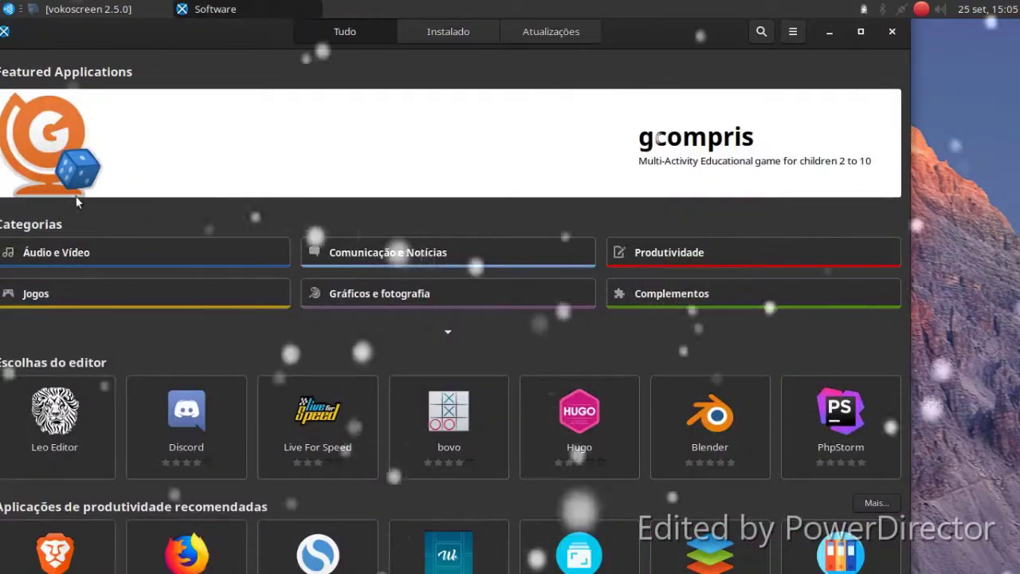
left_click(893, 32)
- Set the LightDM GTK+ greeter's default user image to the "background" icon, save the configuration, and close its window
key("super")
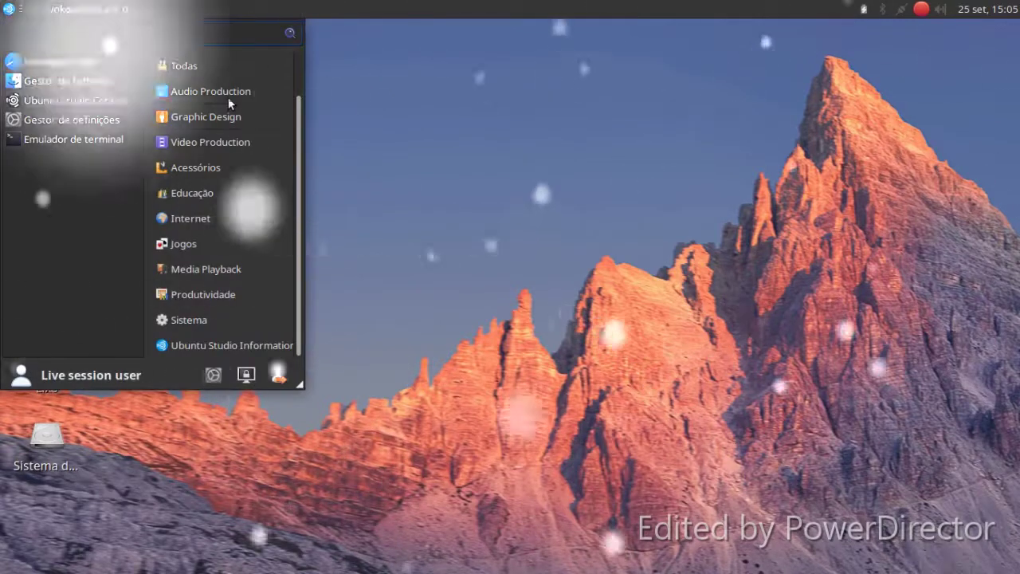
left_click(216, 319)
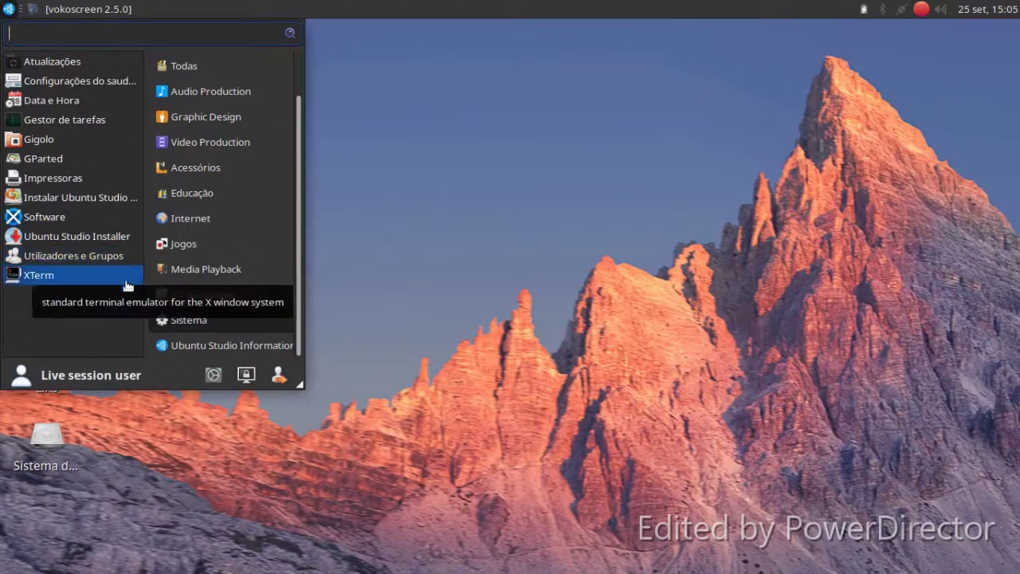
left_click(94, 86)
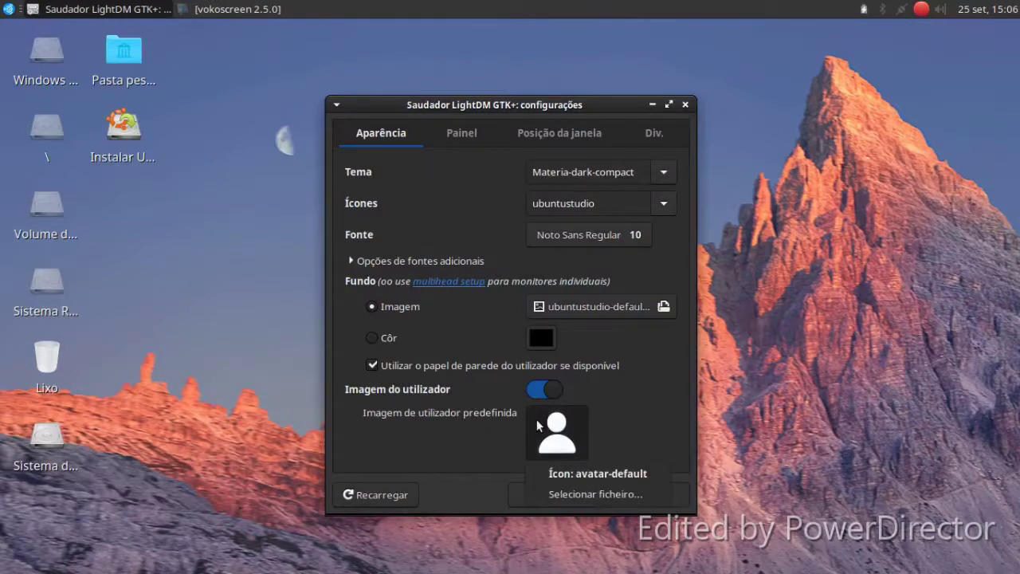
left_click(550, 477)
left_click(531, 364)
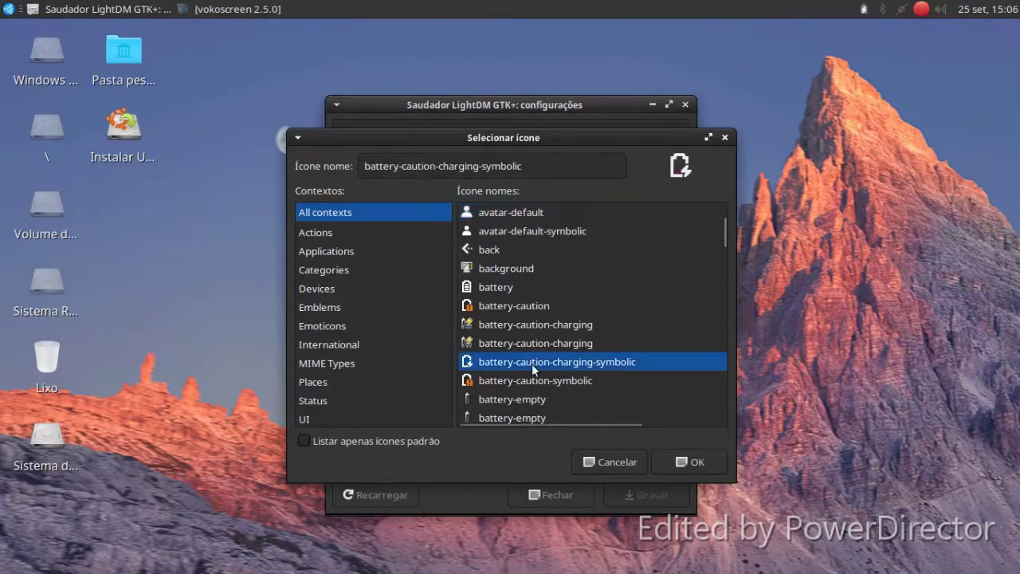
left_click(526, 271)
left_click(672, 461)
left_click(619, 496)
left_click(538, 495)
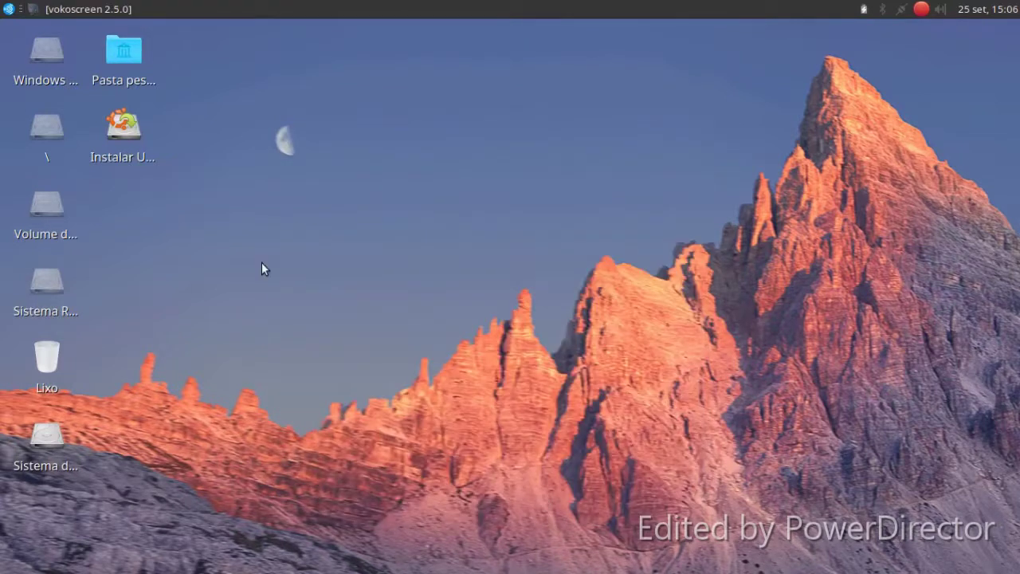
left_click(8, 8)
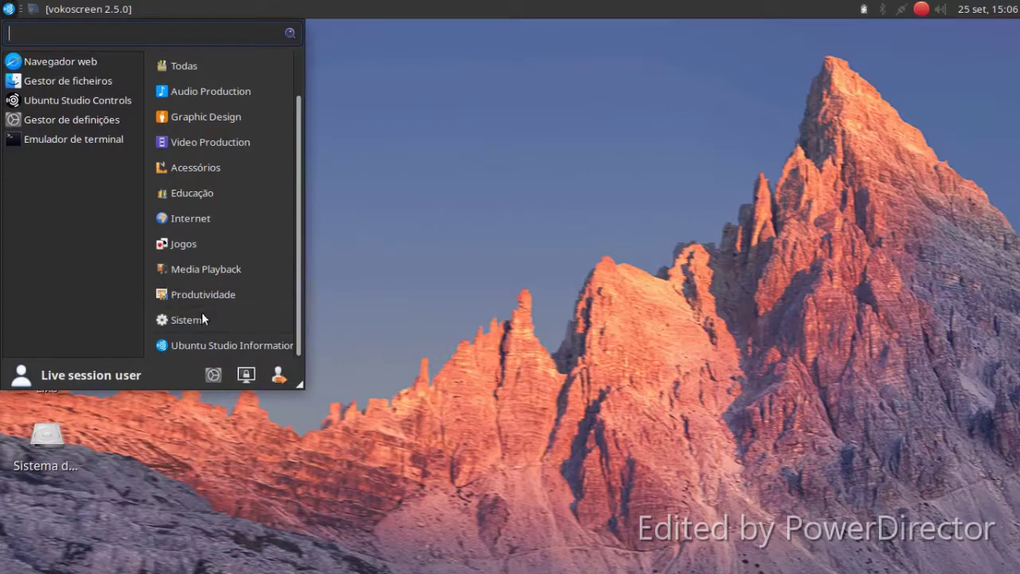
left_click(386, 287)
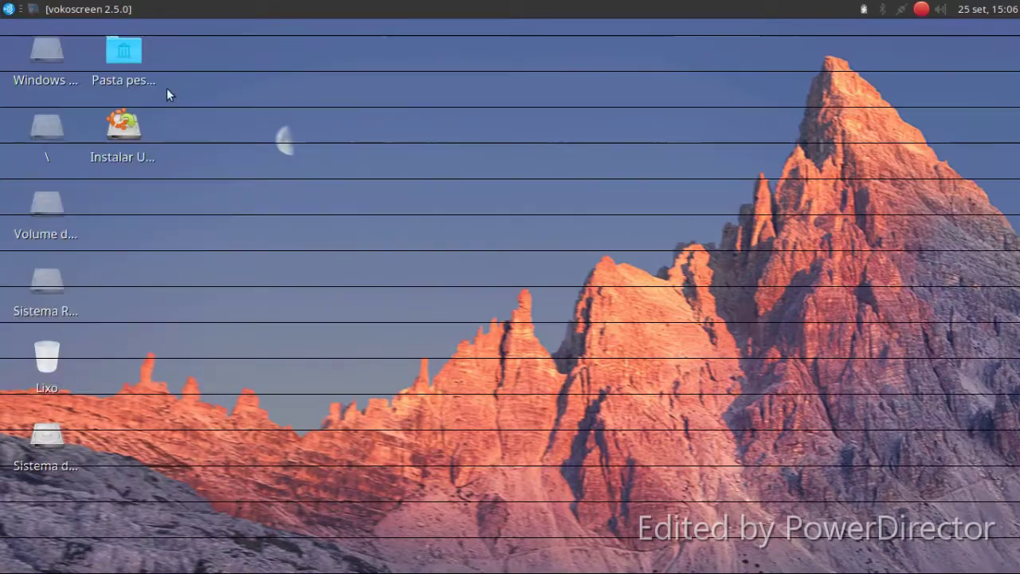